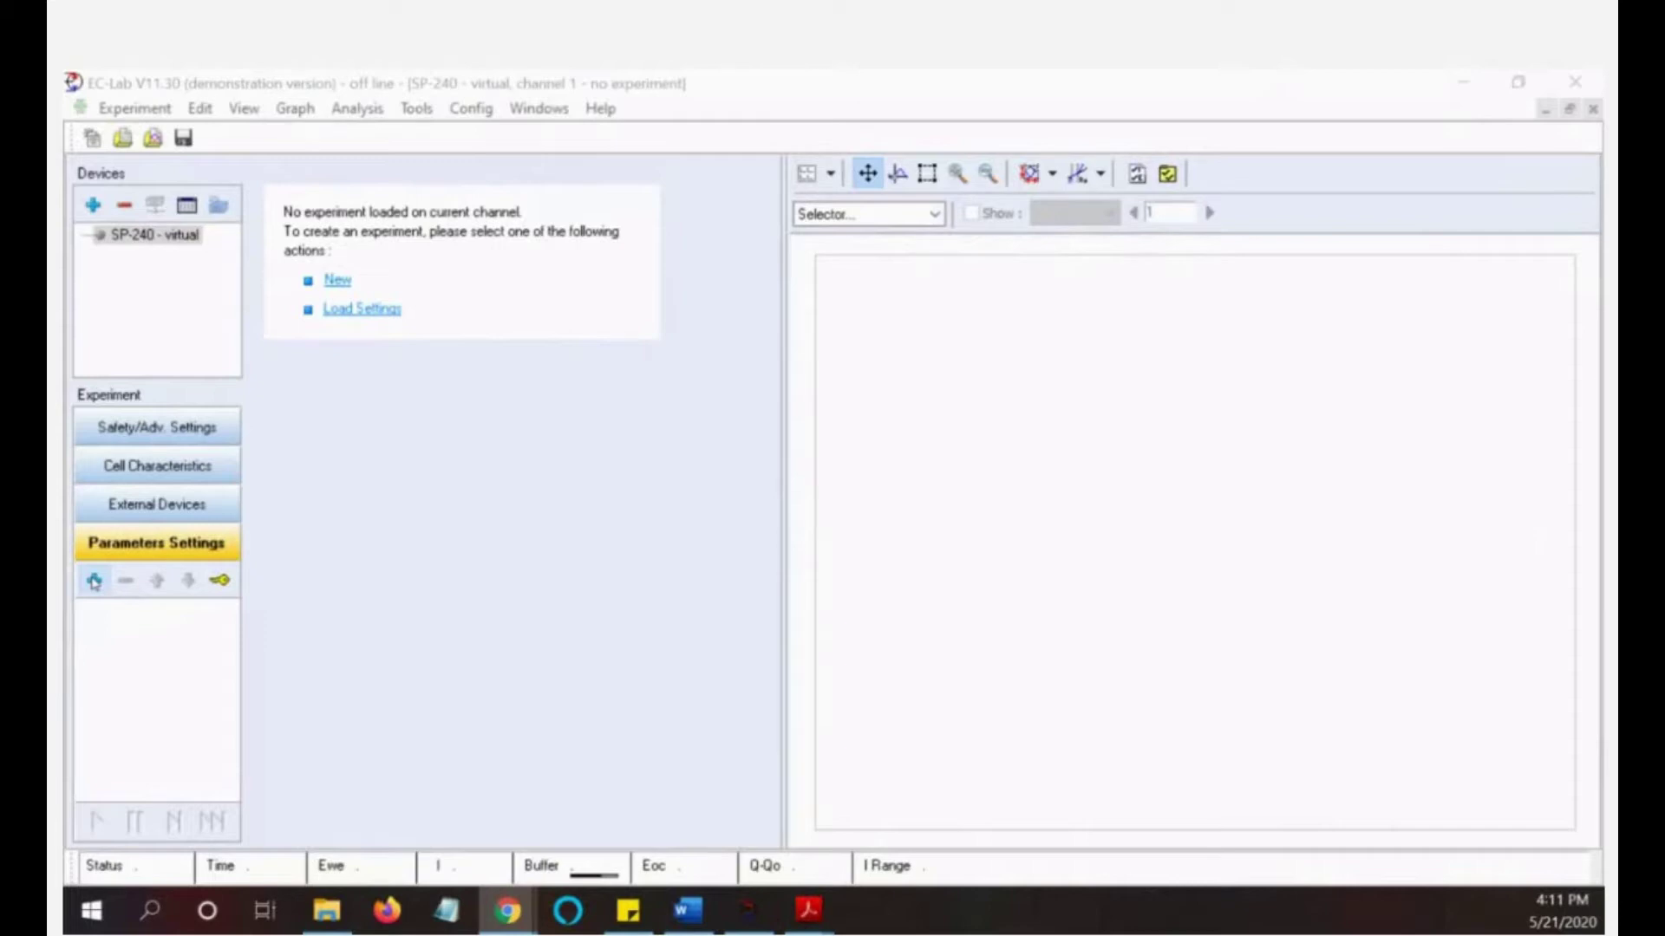
# Insert the Linear Polarization Resistance (ASTM-G59) corrosion technique in Modify mode, accepting the adjusted potential range and the safety limits
pyautogui.click(95, 581)
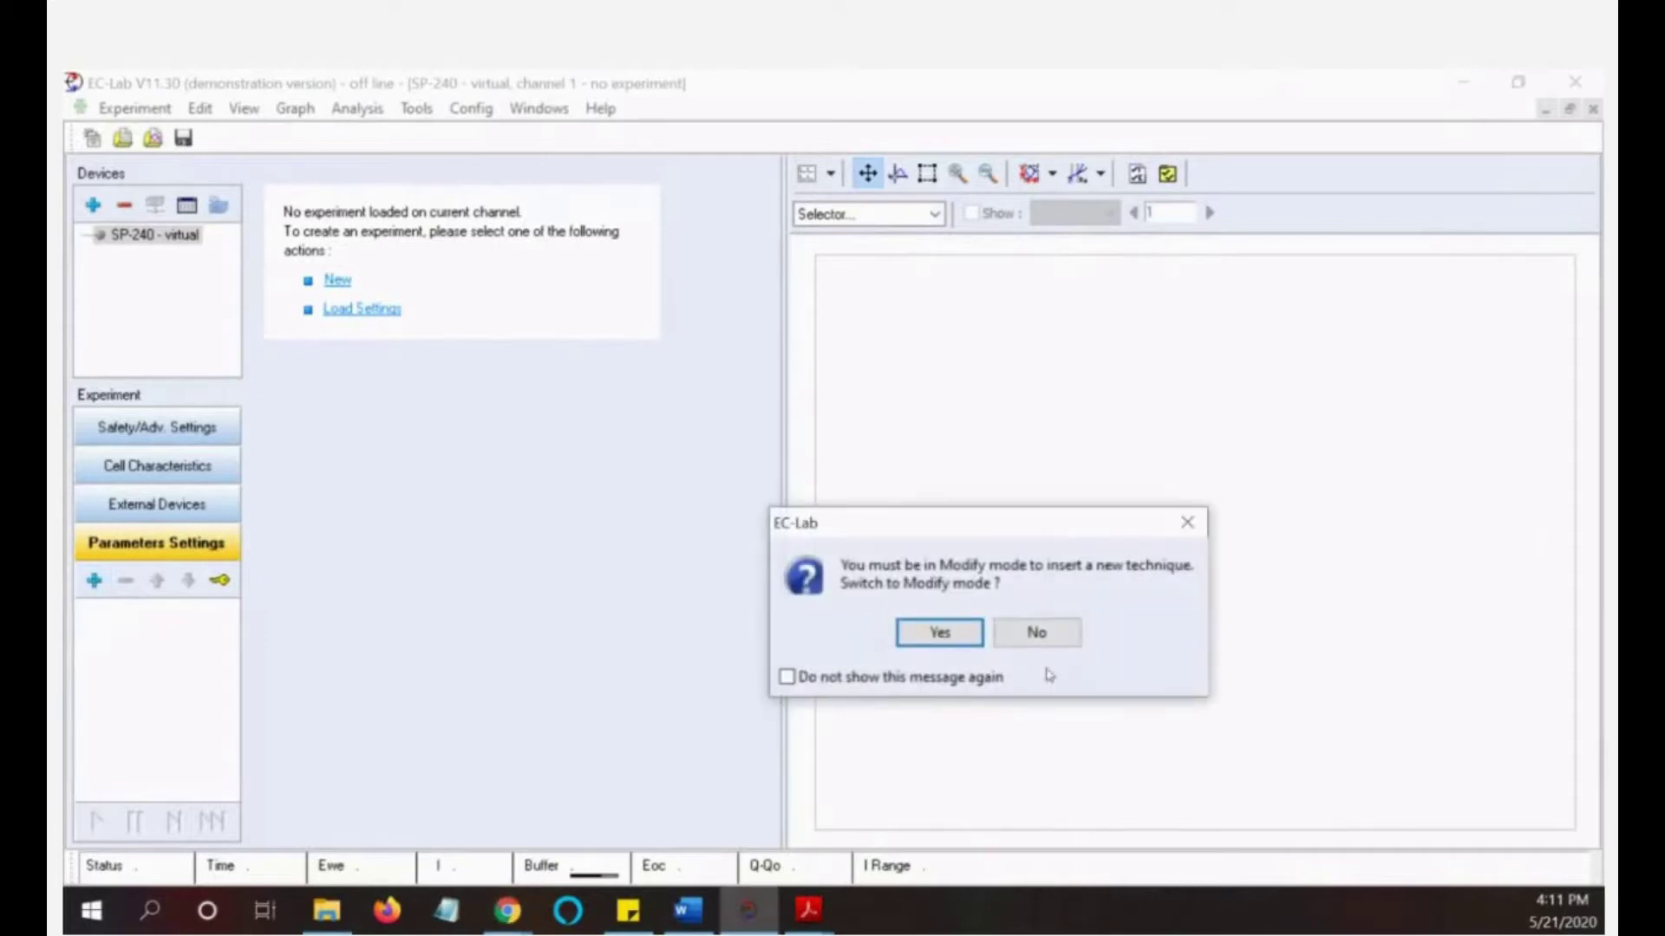
pyautogui.click(943, 633)
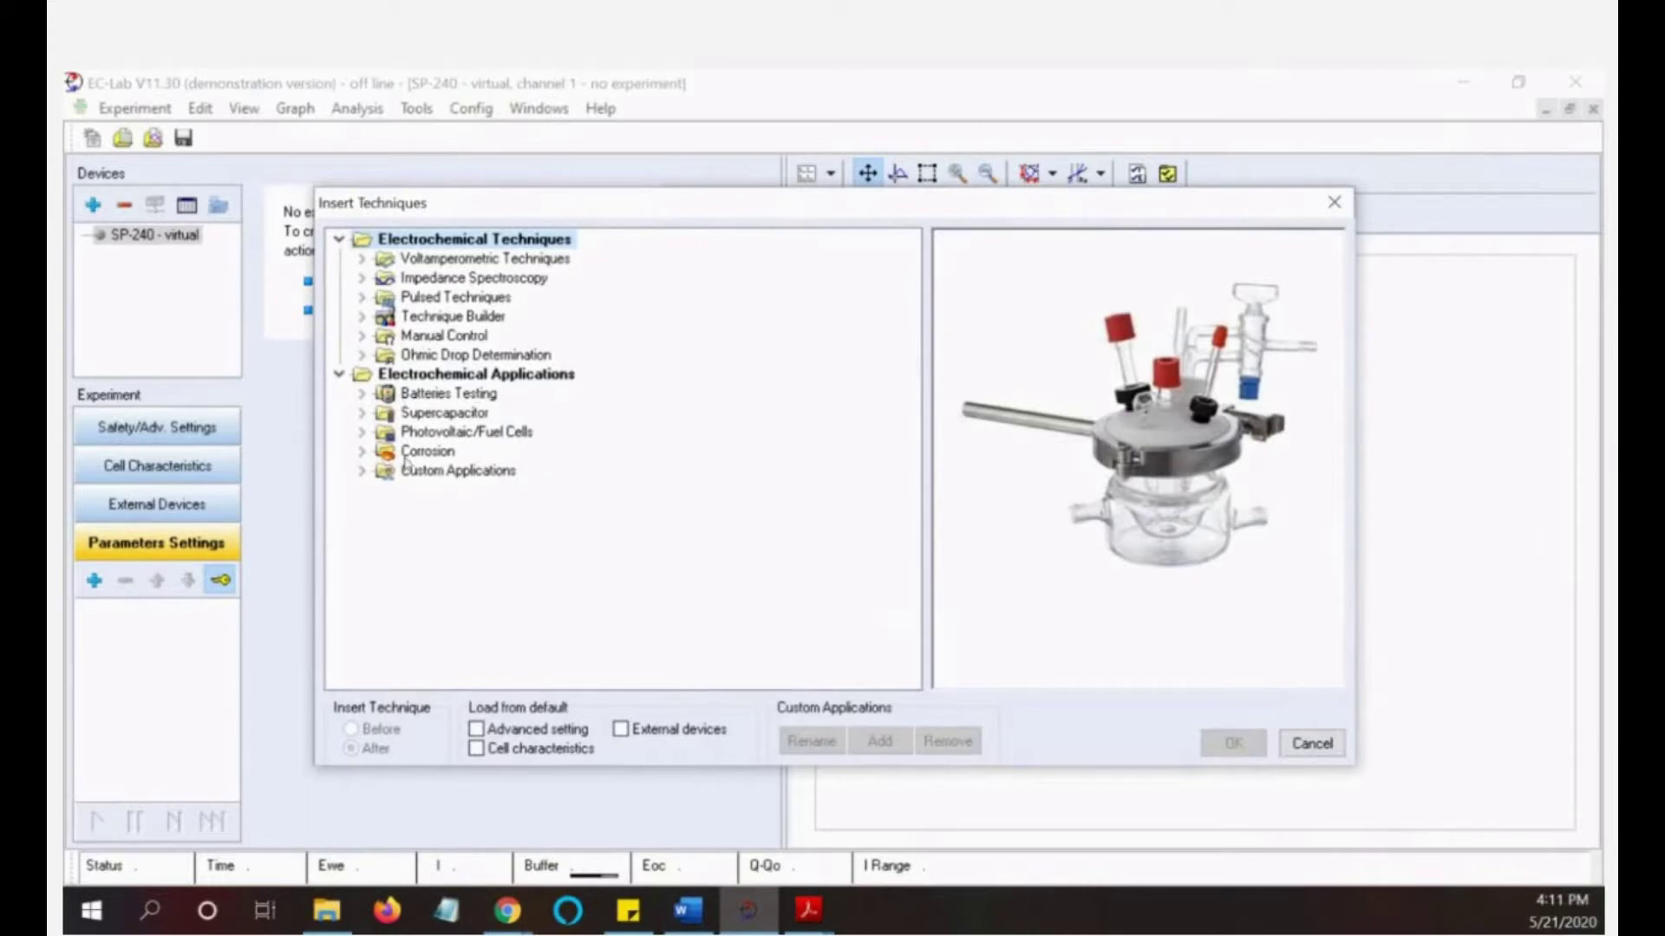
pyautogui.click(361, 452)
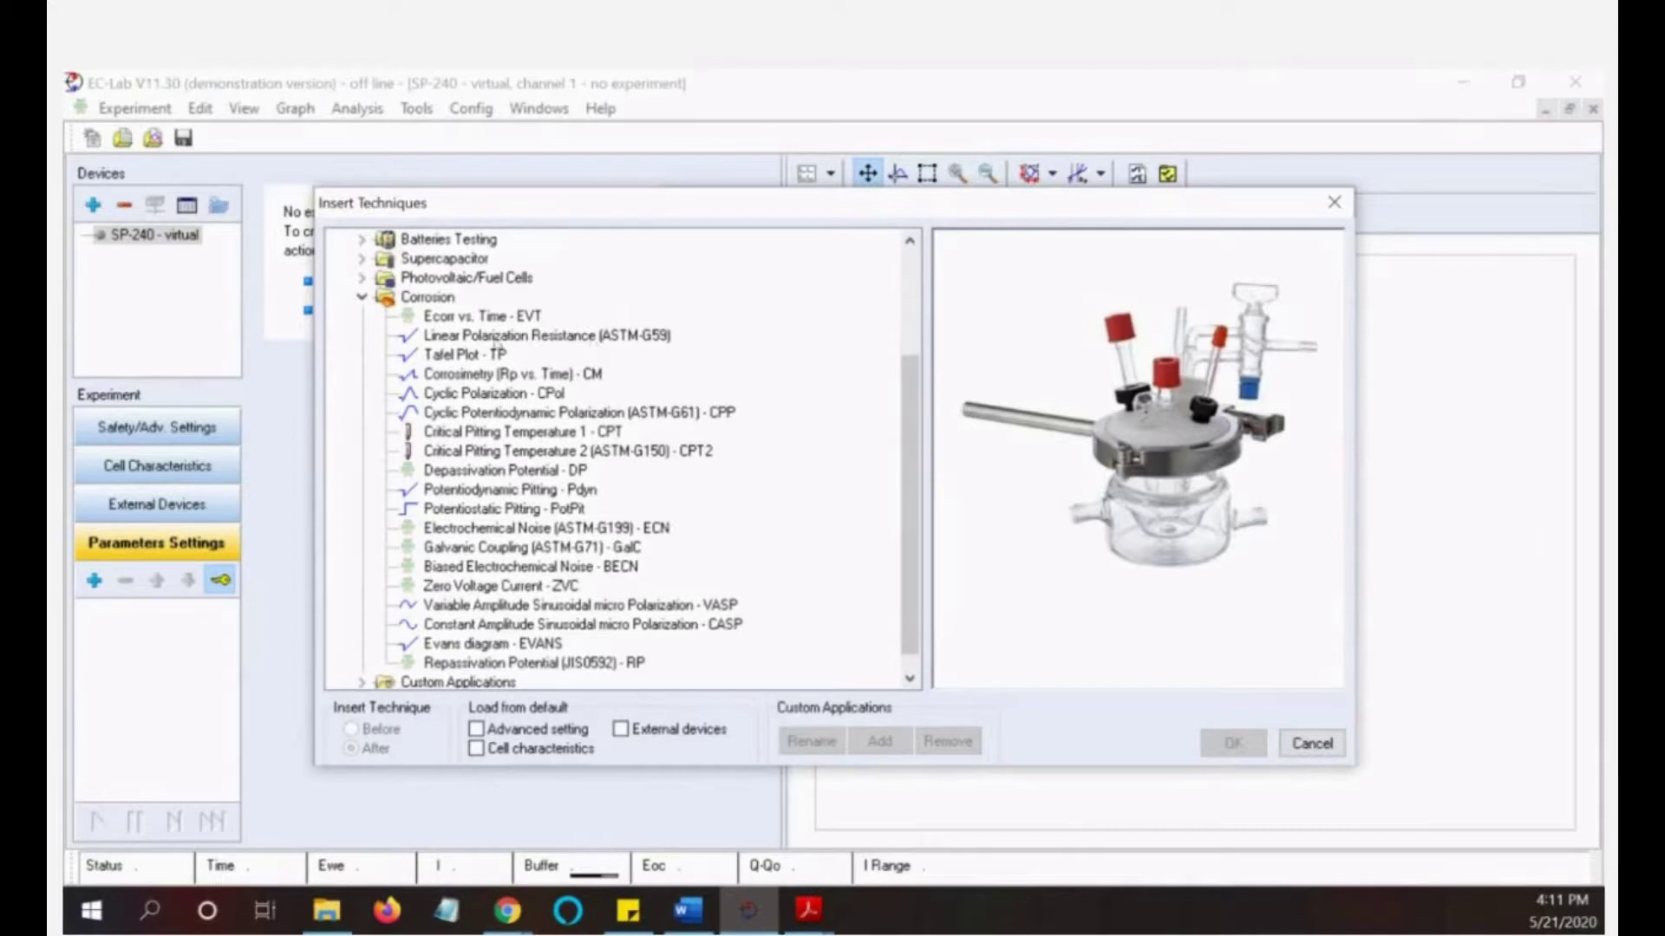
pyautogui.click(491, 338)
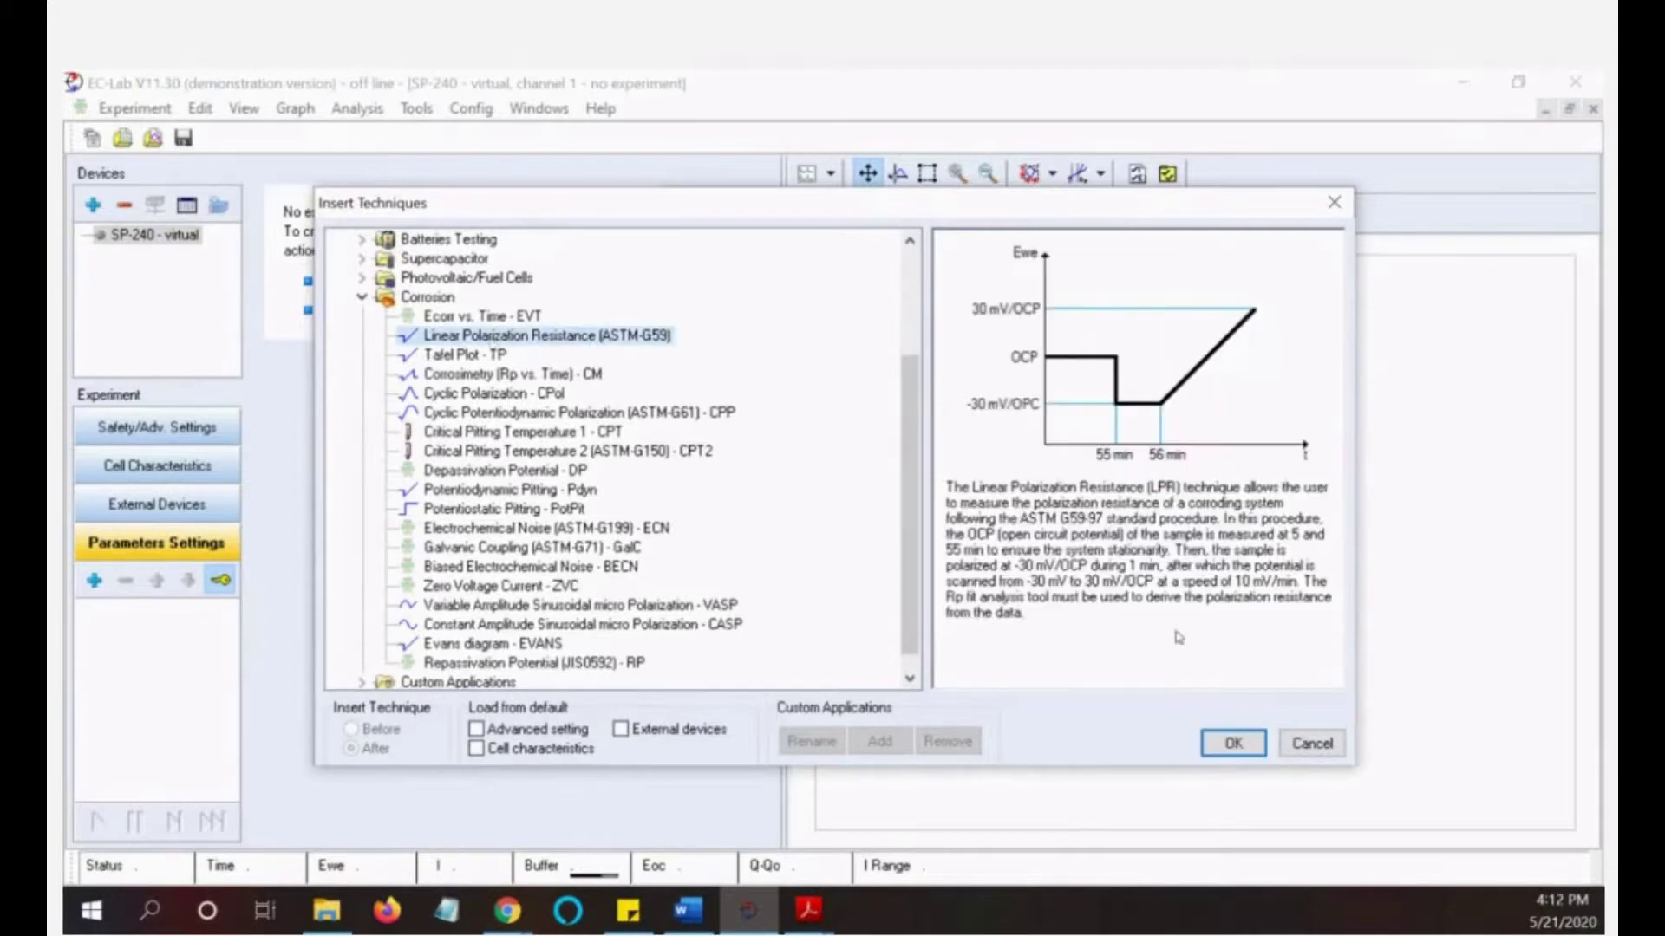
pyautogui.click(1228, 744)
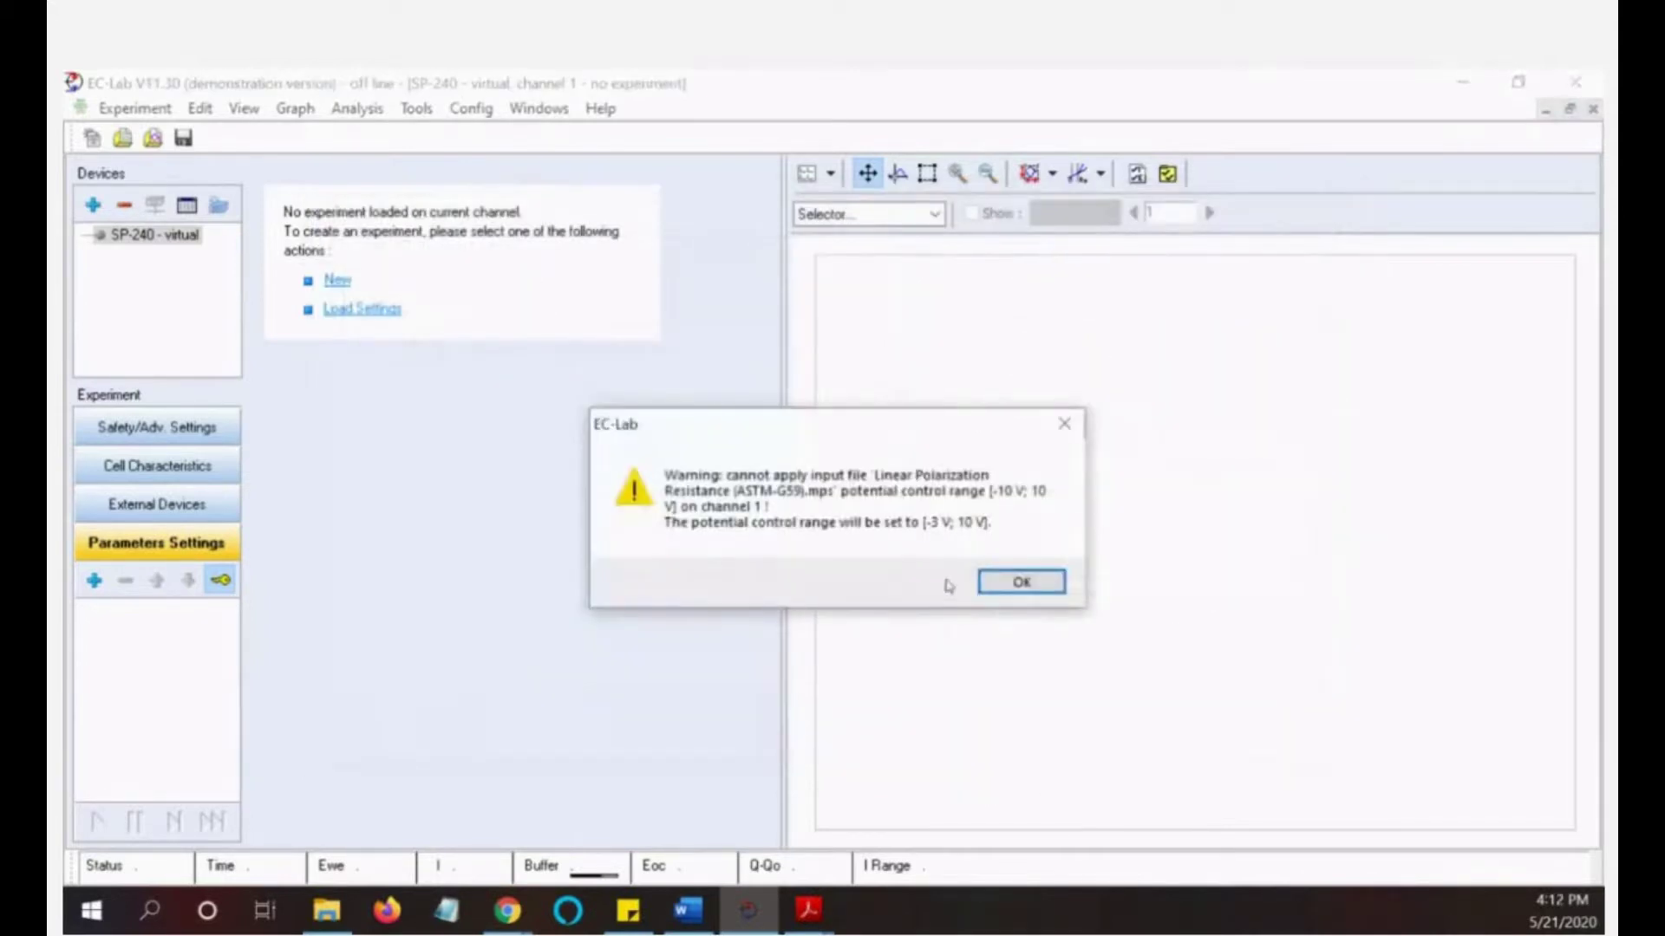
pyautogui.click(1003, 579)
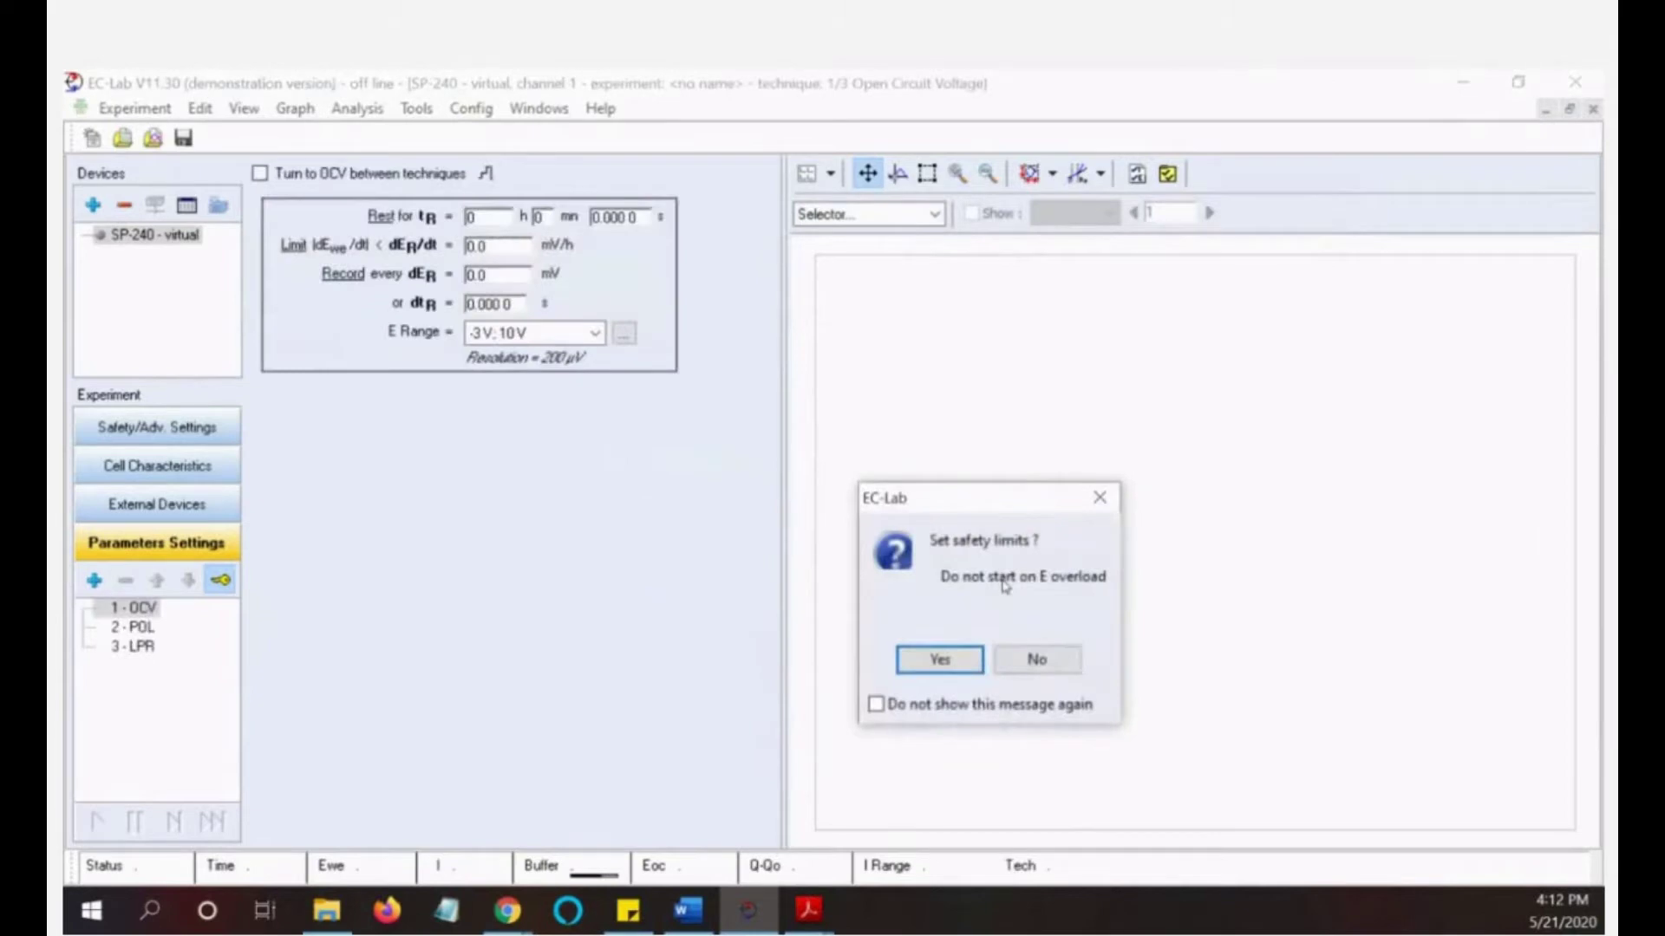
pyautogui.click(972, 657)
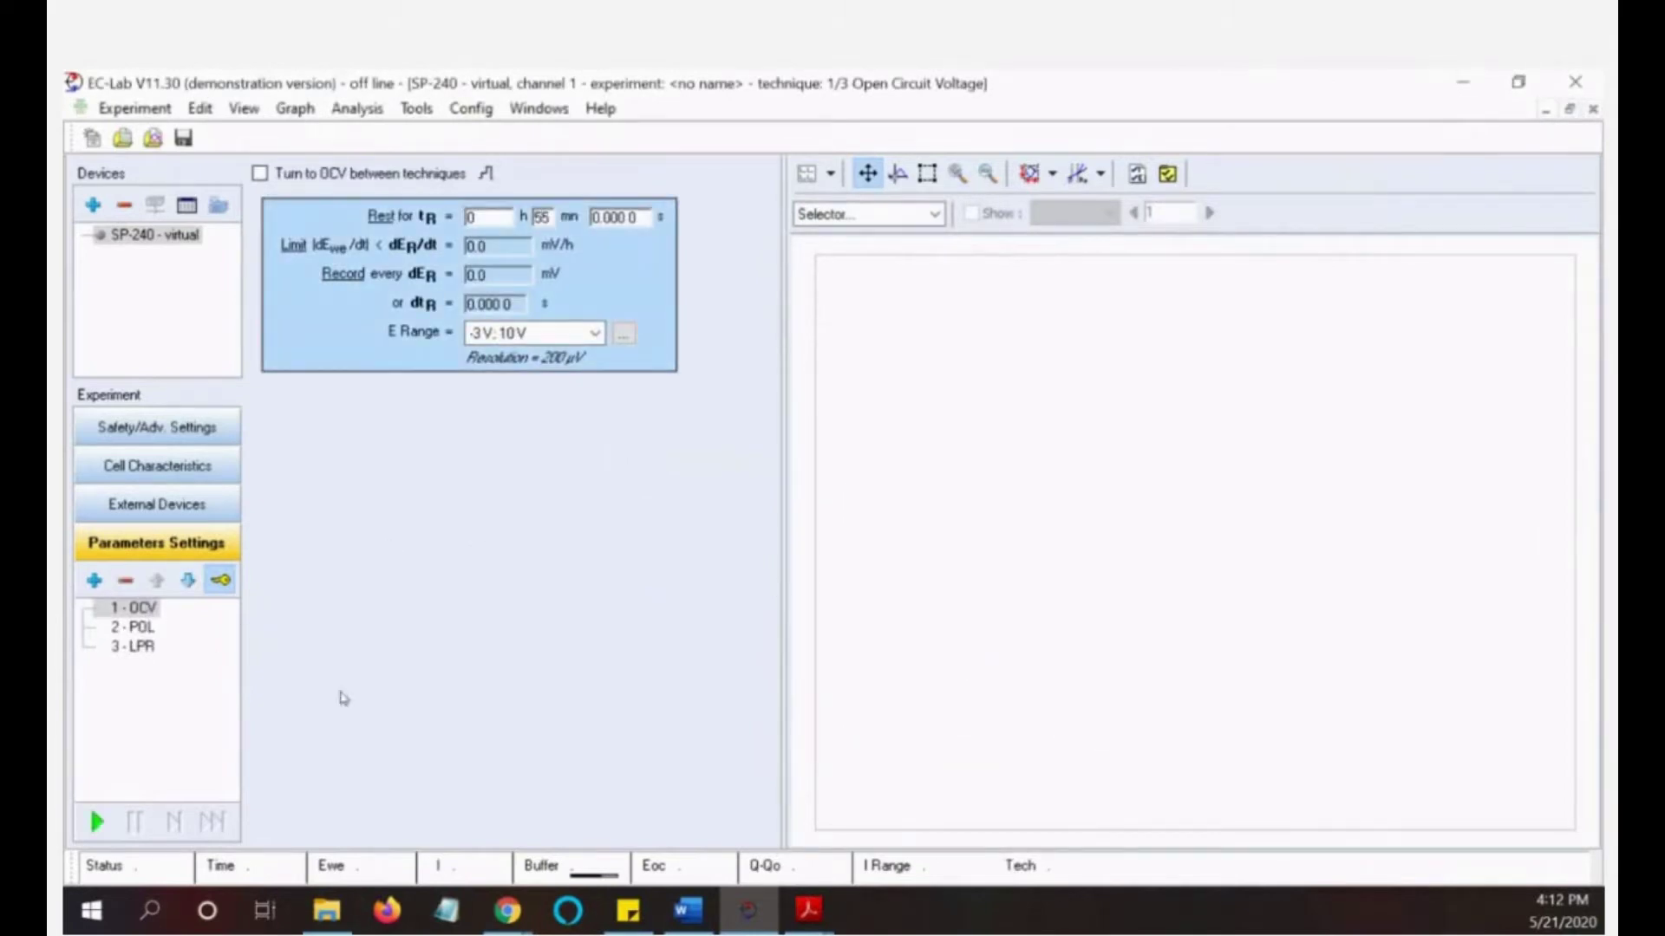
# Review the default parameters of the OCV, POL and LPR techniques in the experiment sequence
pyautogui.click(137, 634)
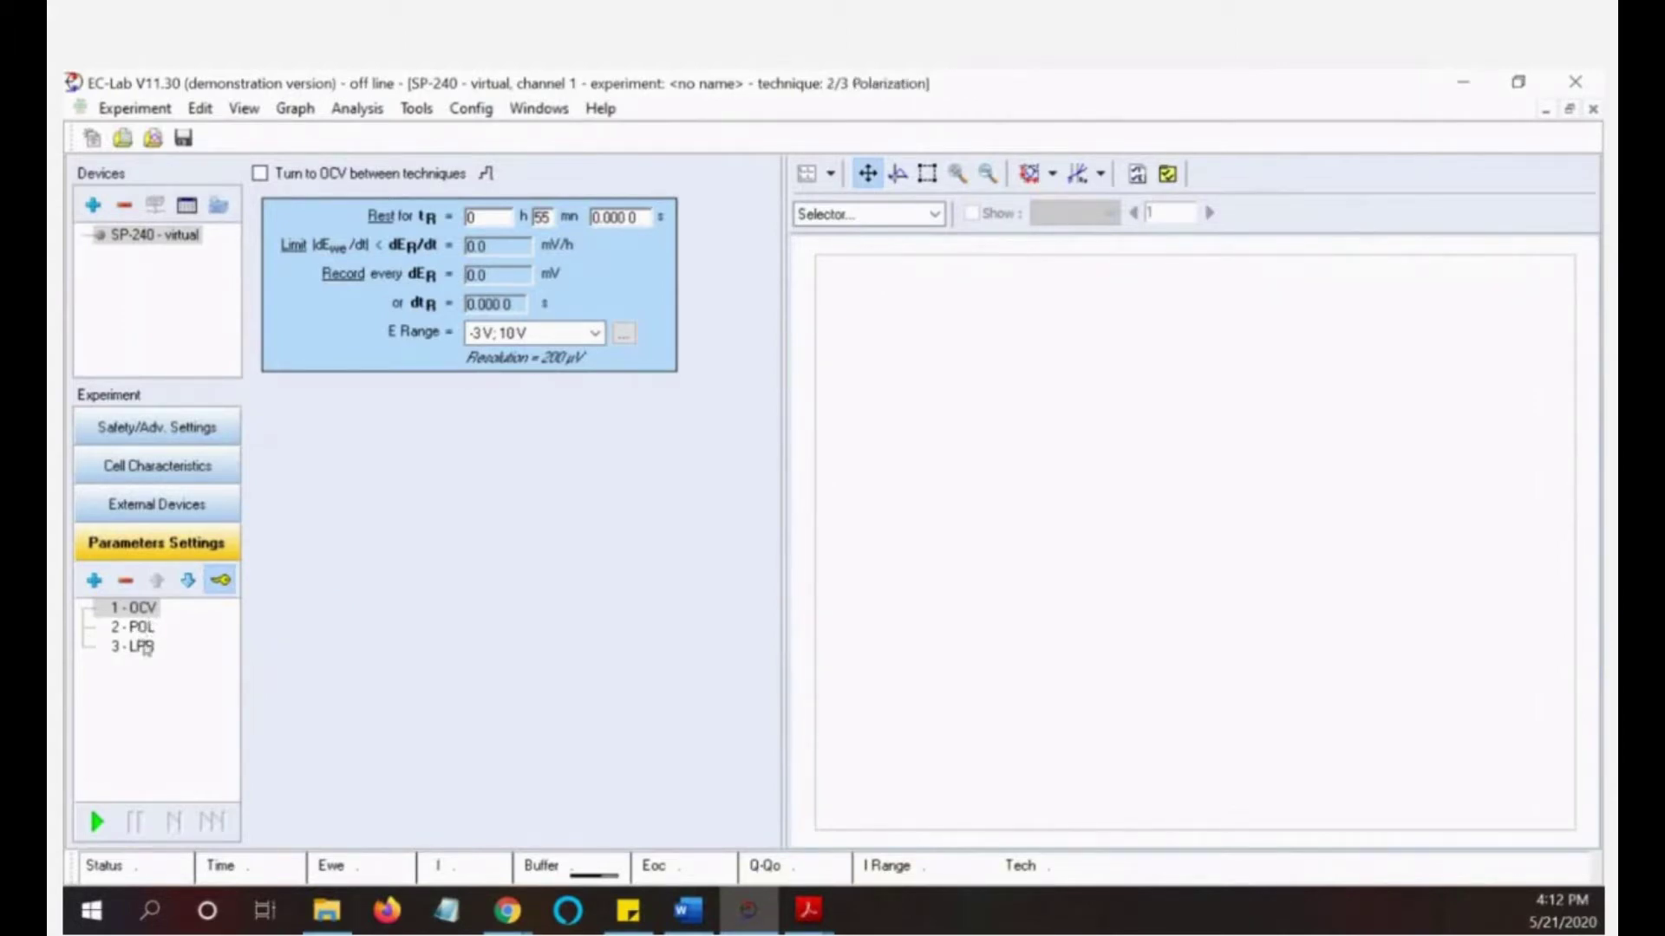
pyautogui.click(134, 646)
pyautogui.click(147, 612)
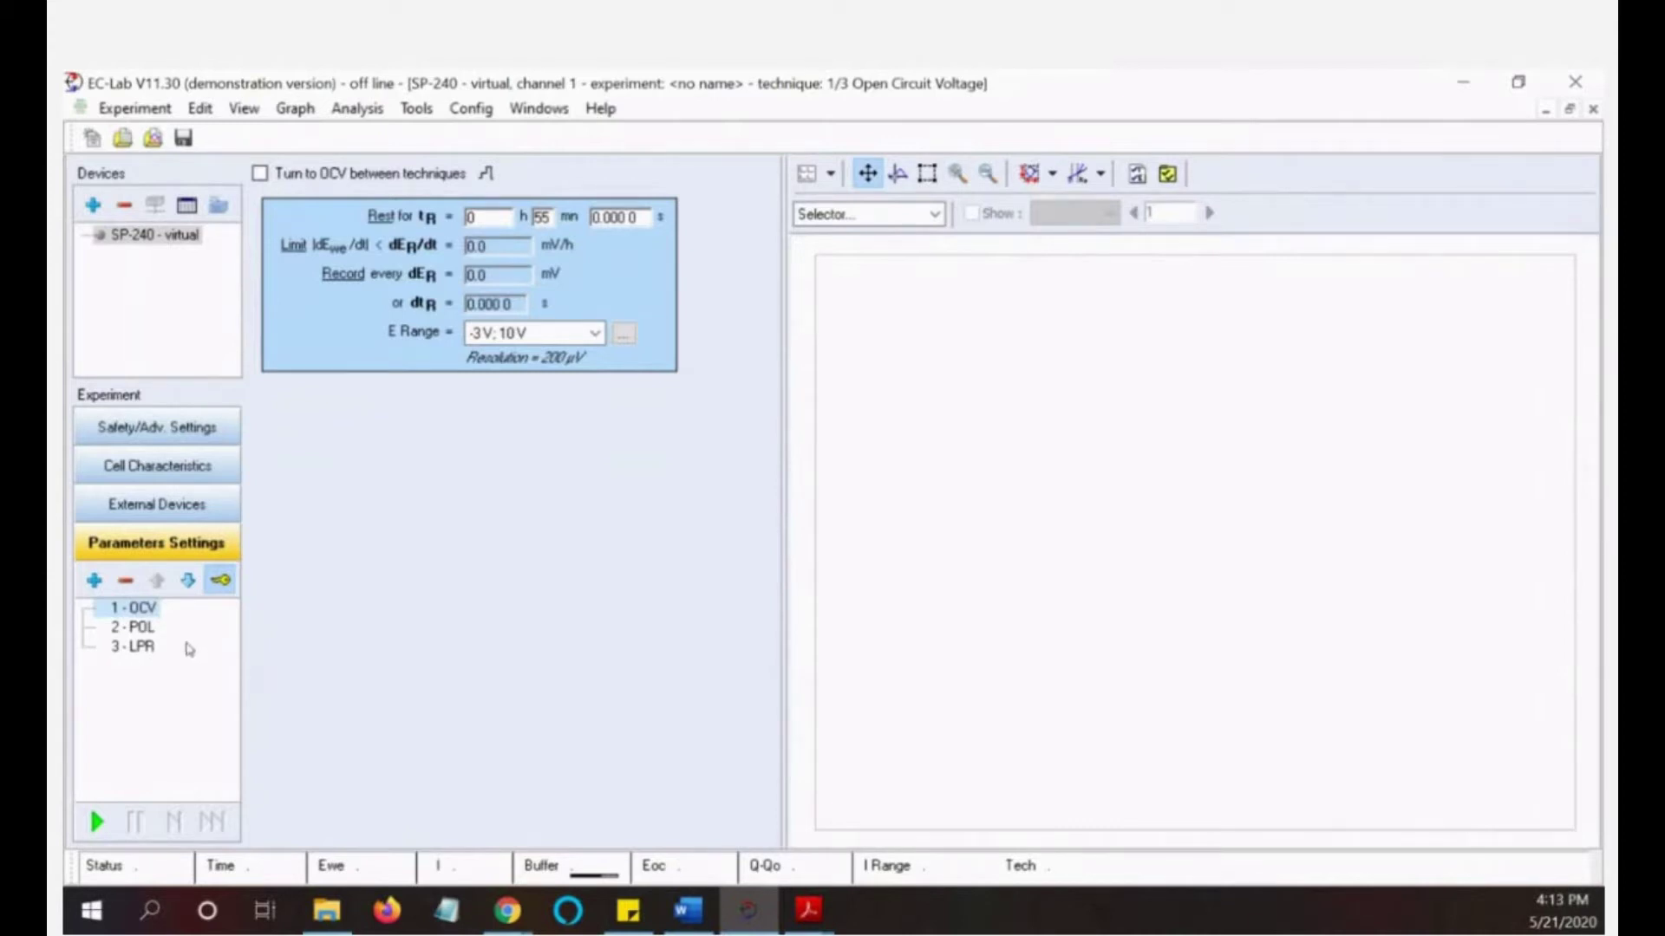
pyautogui.click(141, 648)
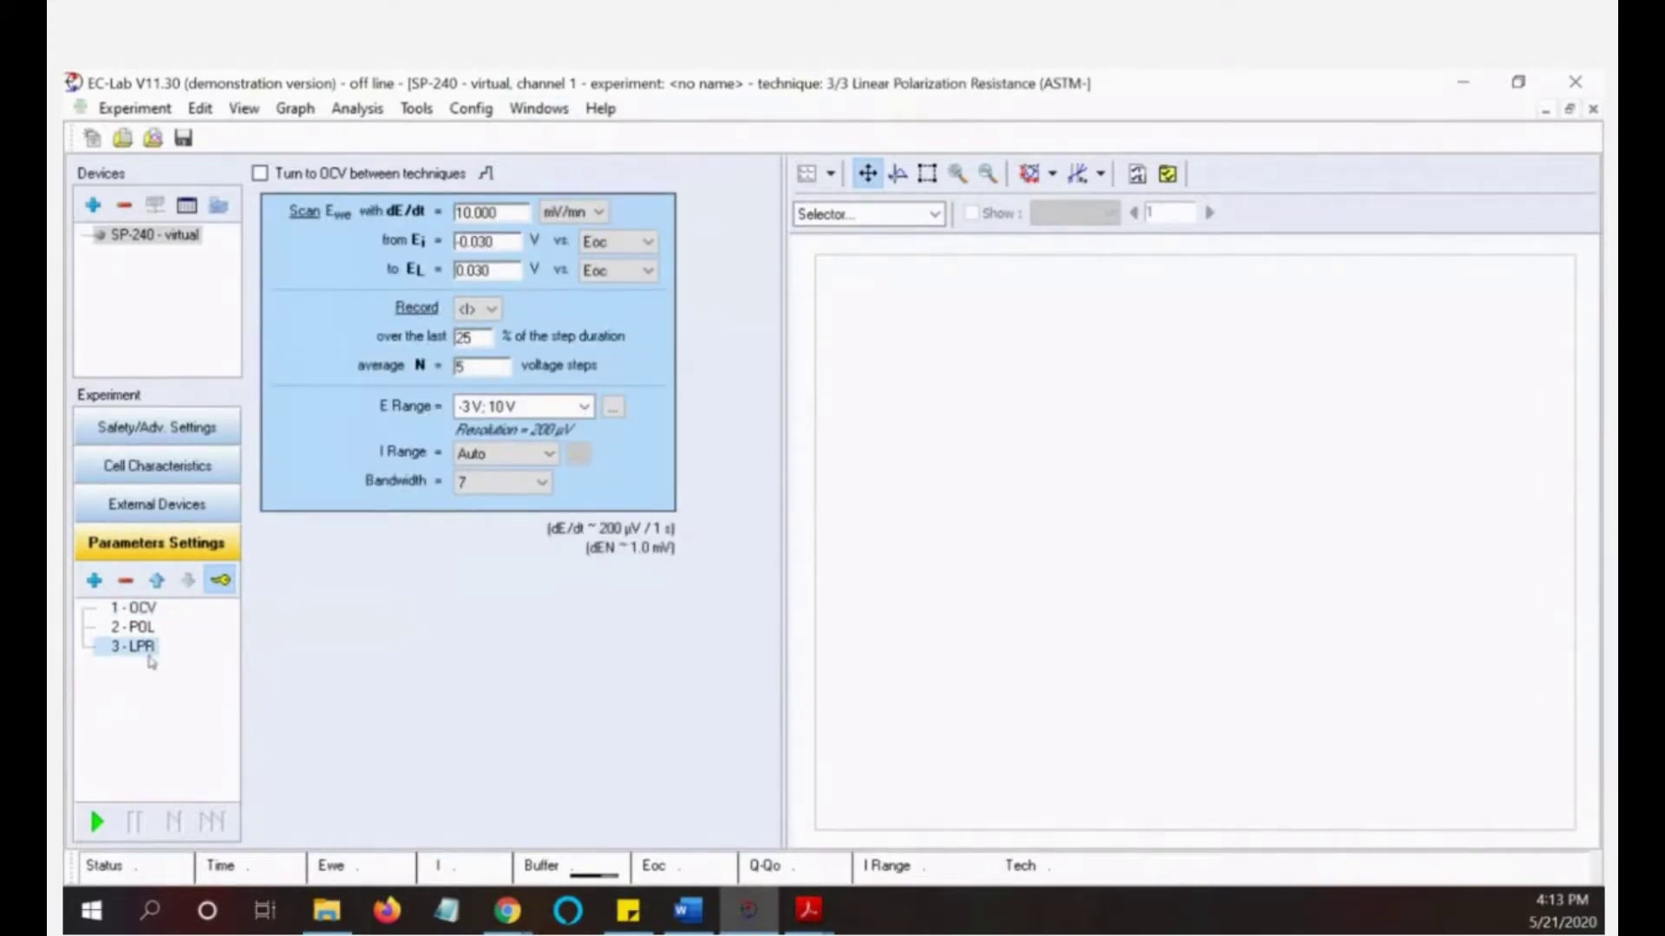
pyautogui.press('Home')
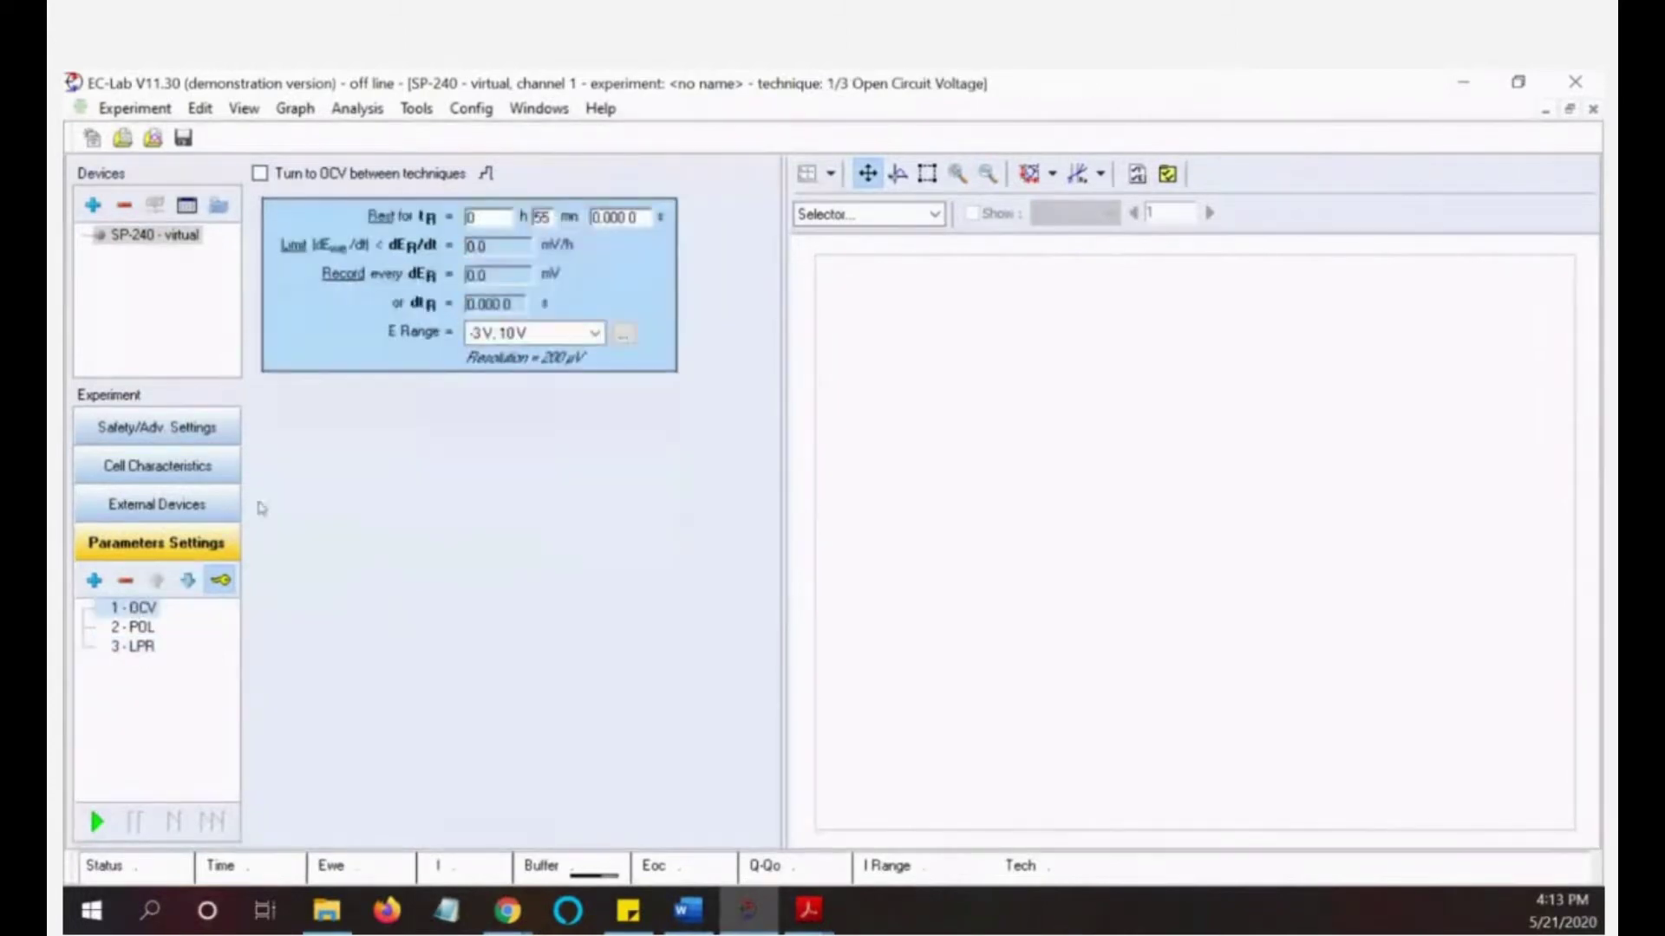
pyautogui.doubleClick(543, 219)
pyautogui.click(136, 628)
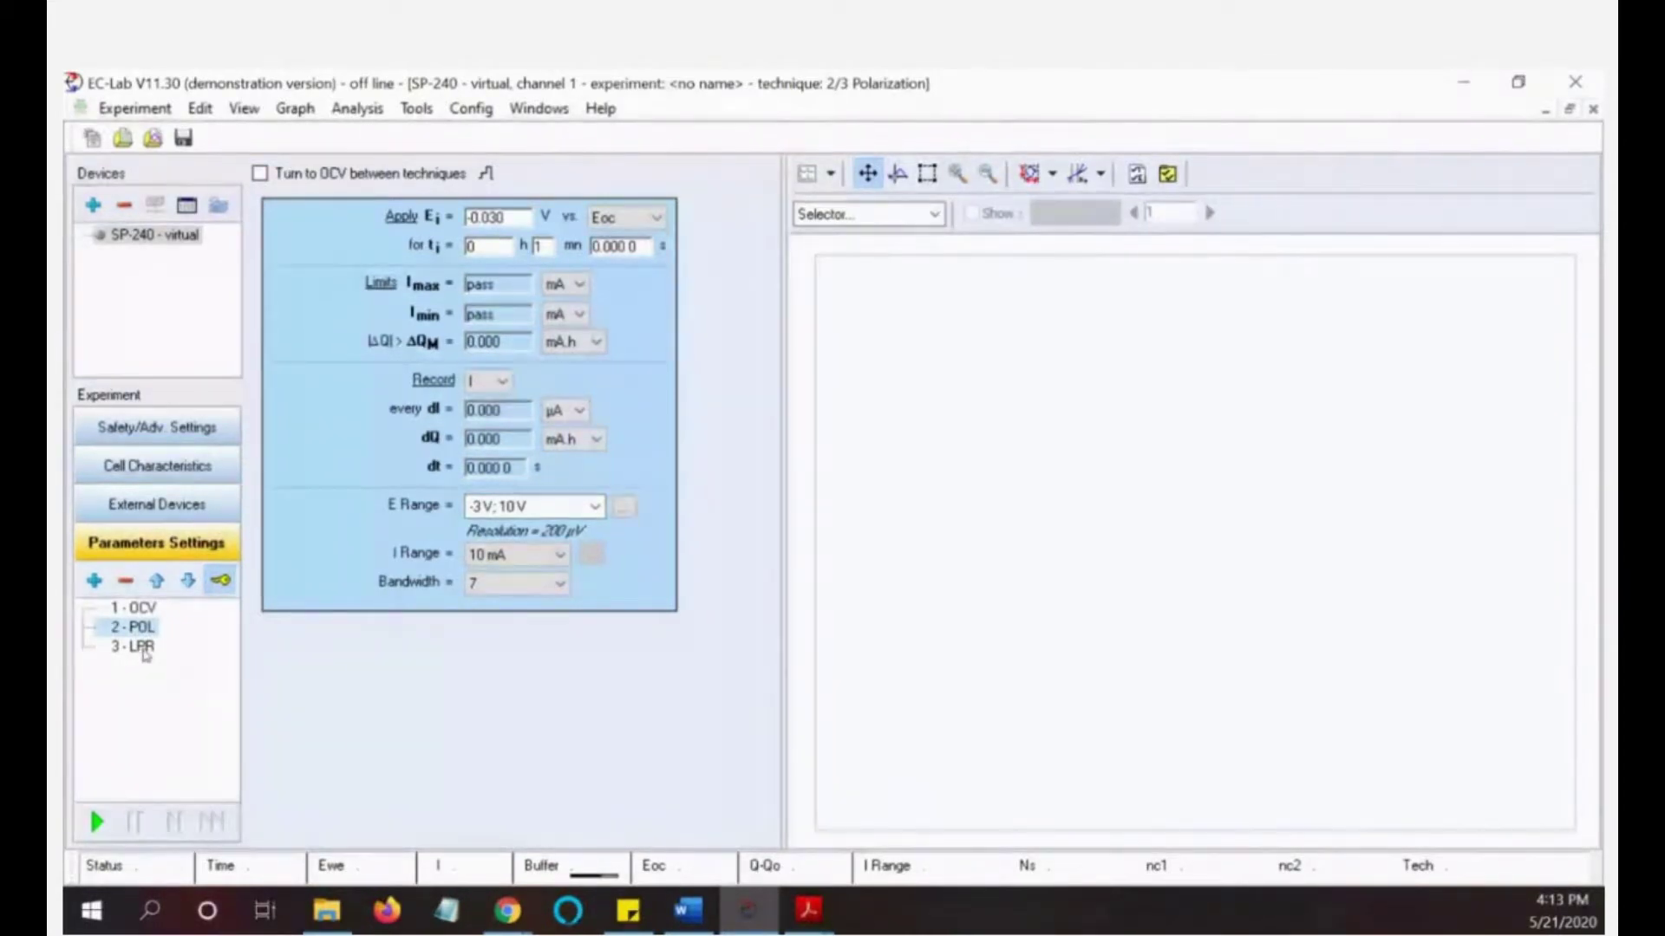
pyautogui.click(142, 647)
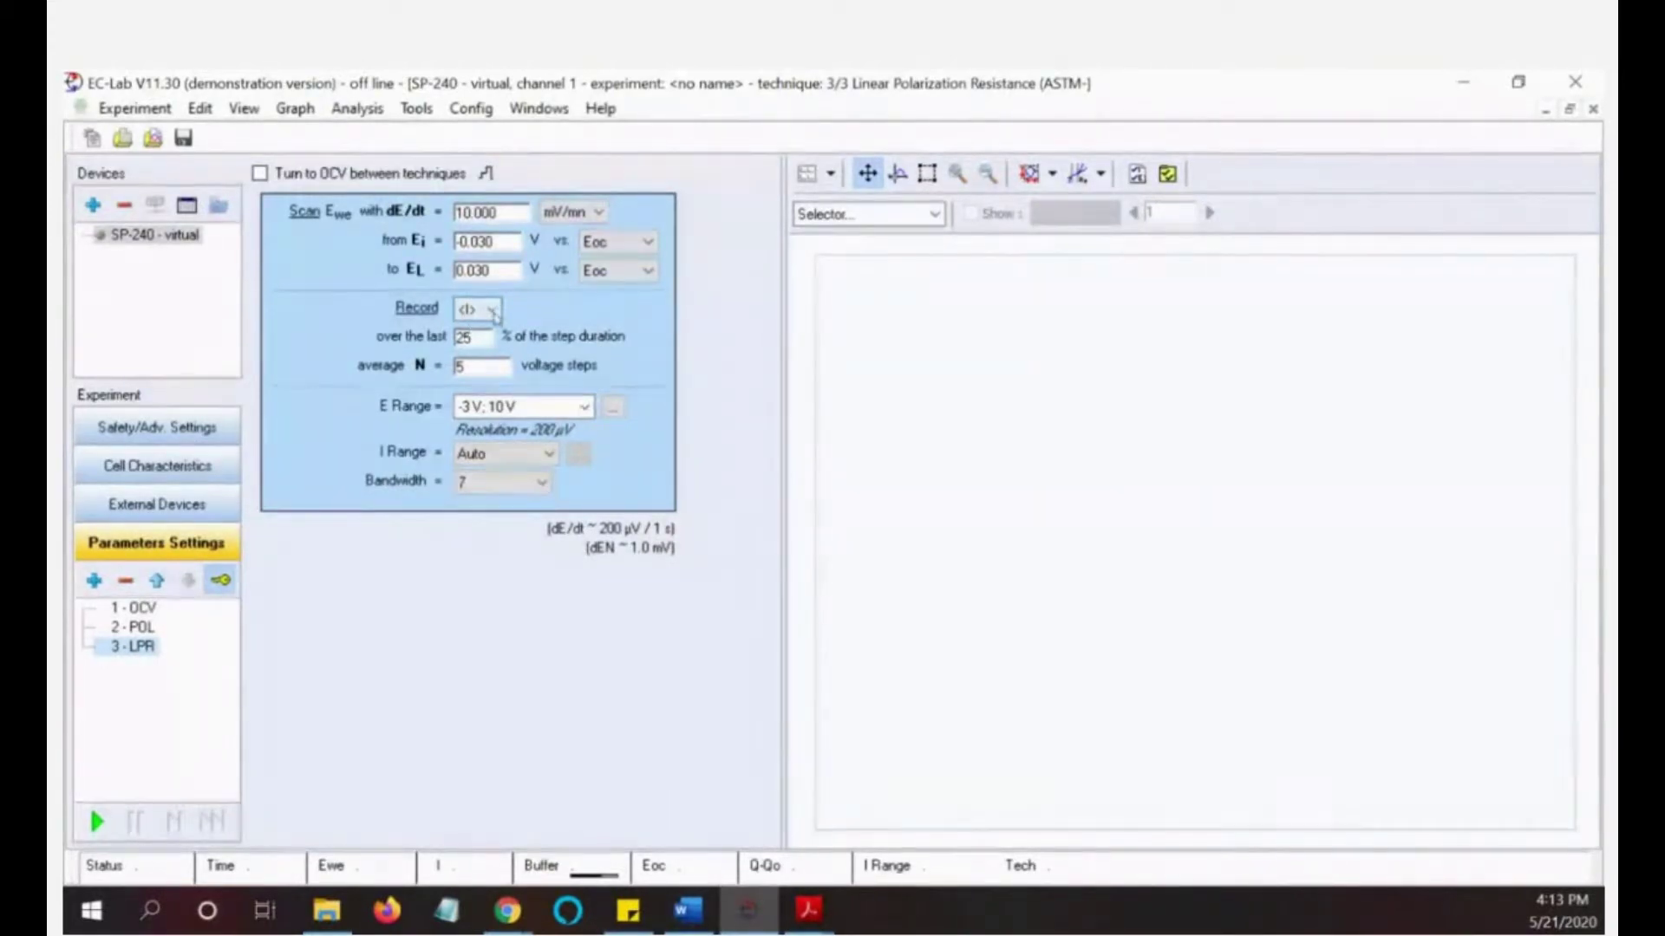
# Switch the LPR recording mode to I and set the recording interval tI to 1 s
pyautogui.click(490, 310)
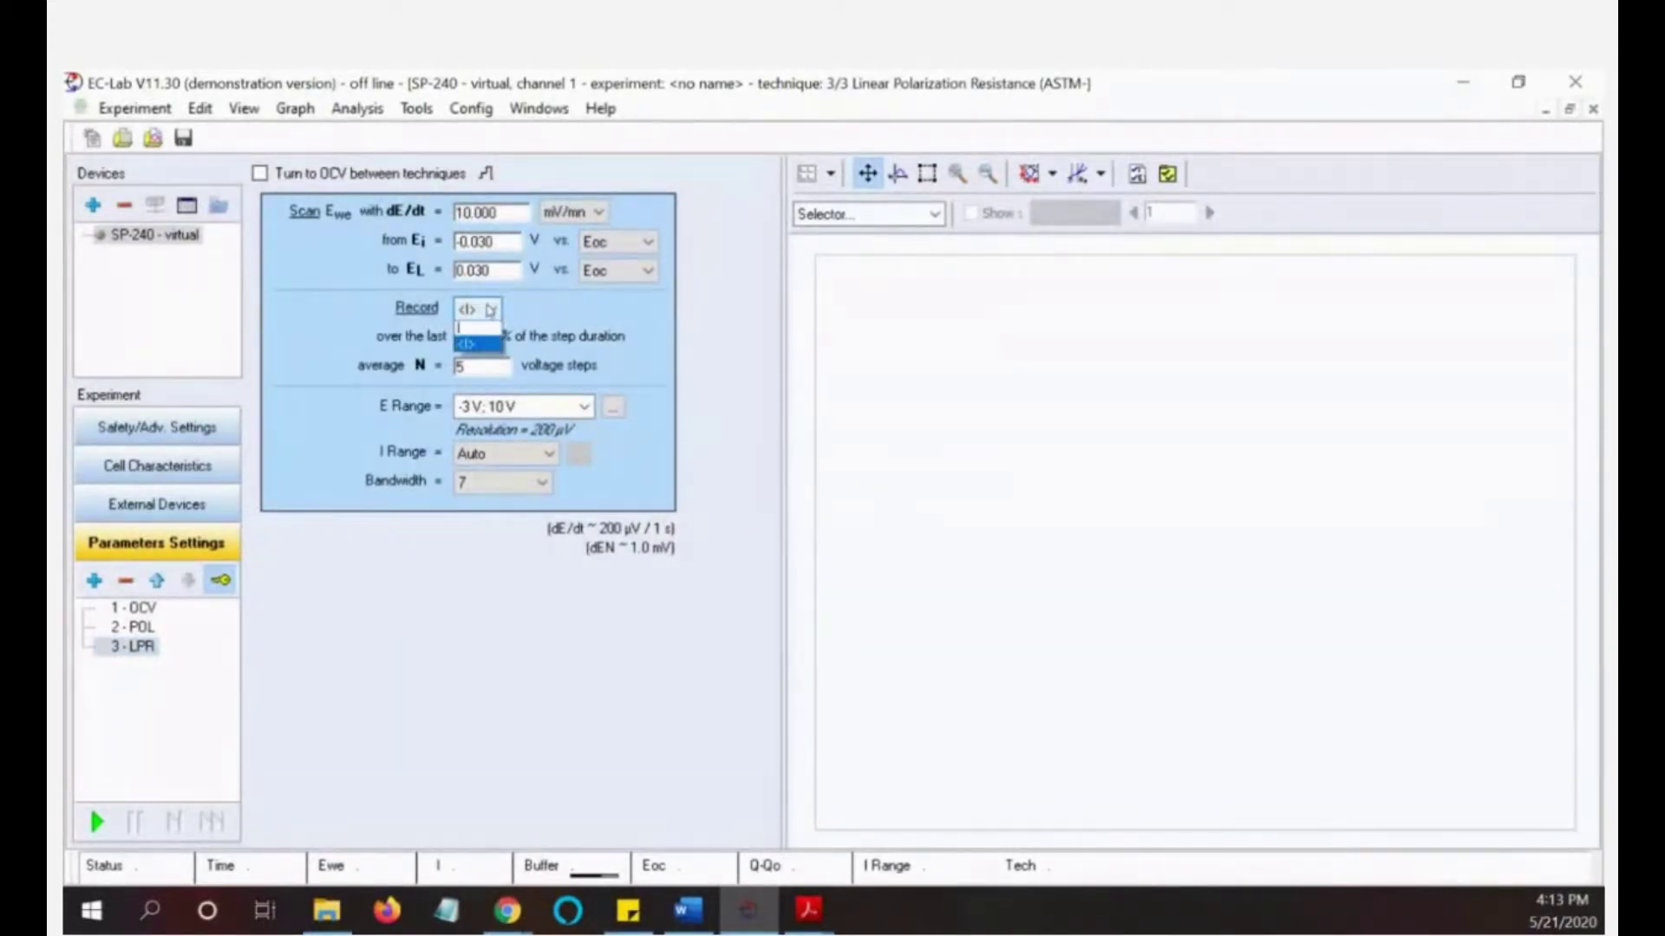
pyautogui.click(486, 330)
pyautogui.click(490, 310)
pyautogui.click(495, 332)
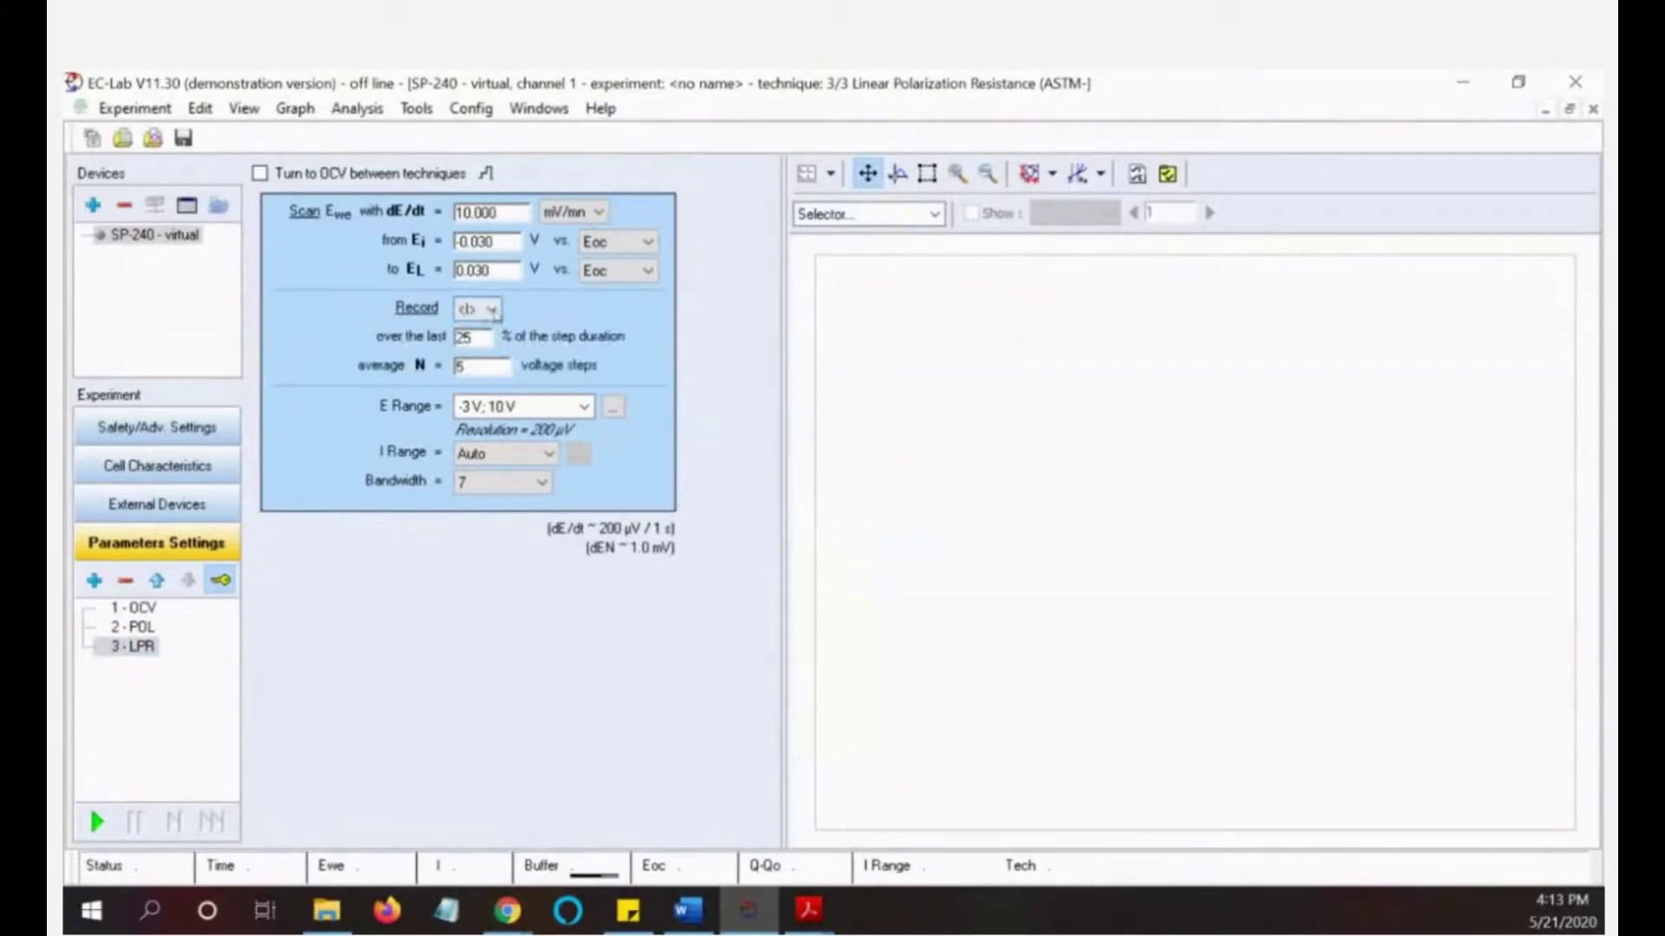
pyautogui.click(490, 309)
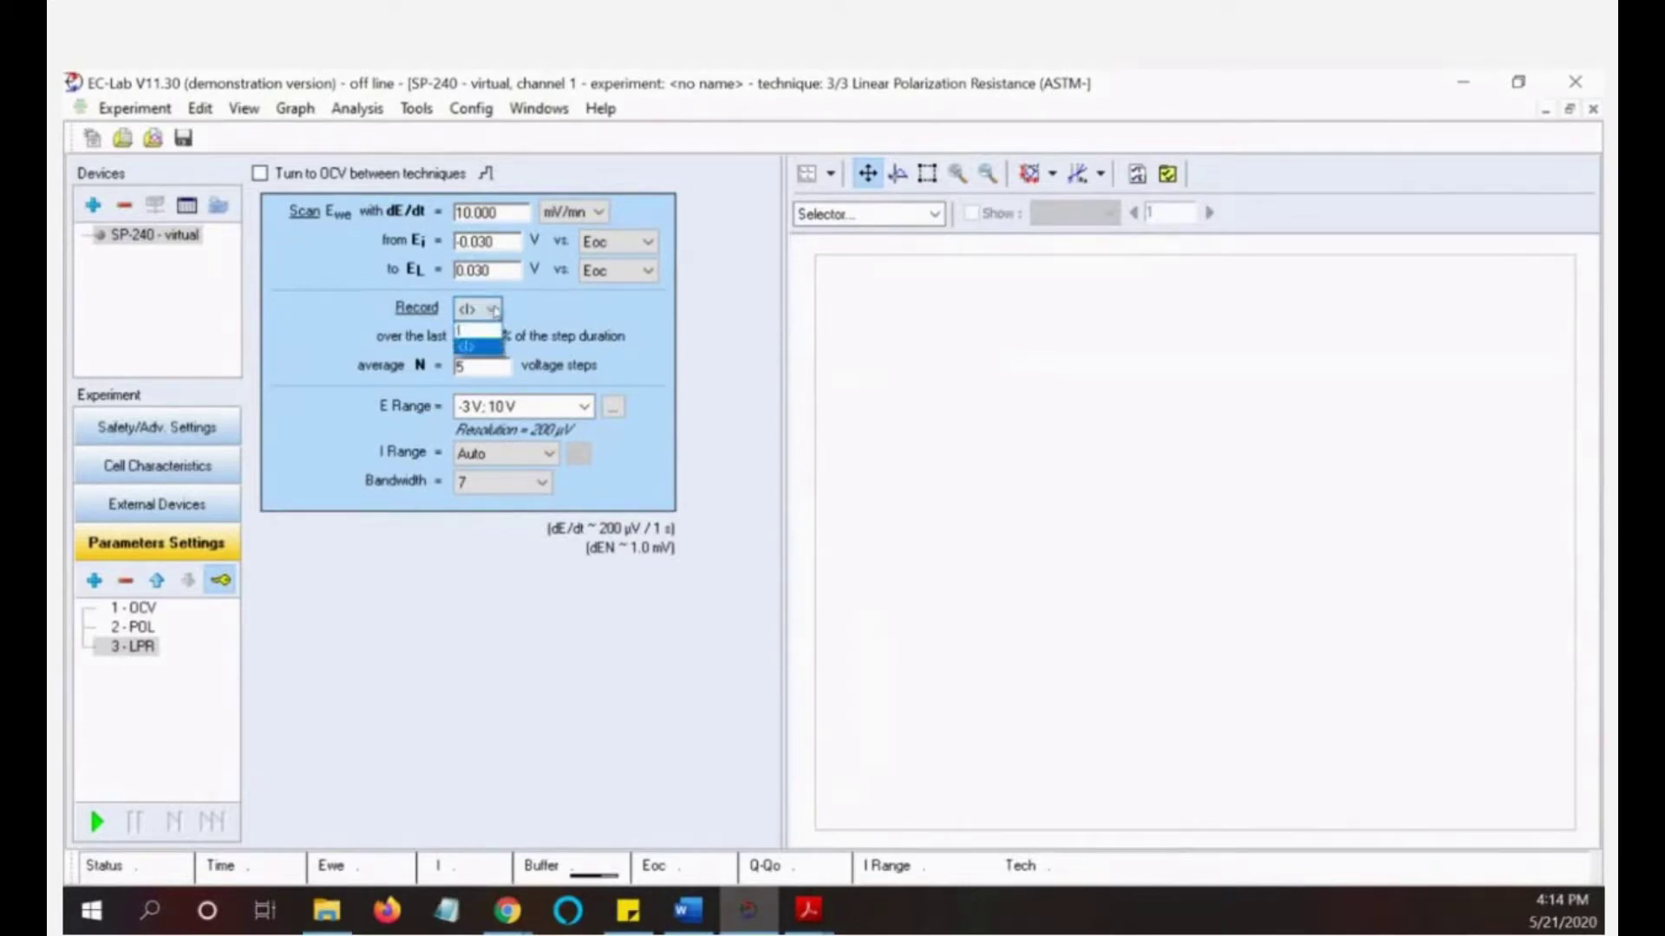
pyautogui.click(484, 332)
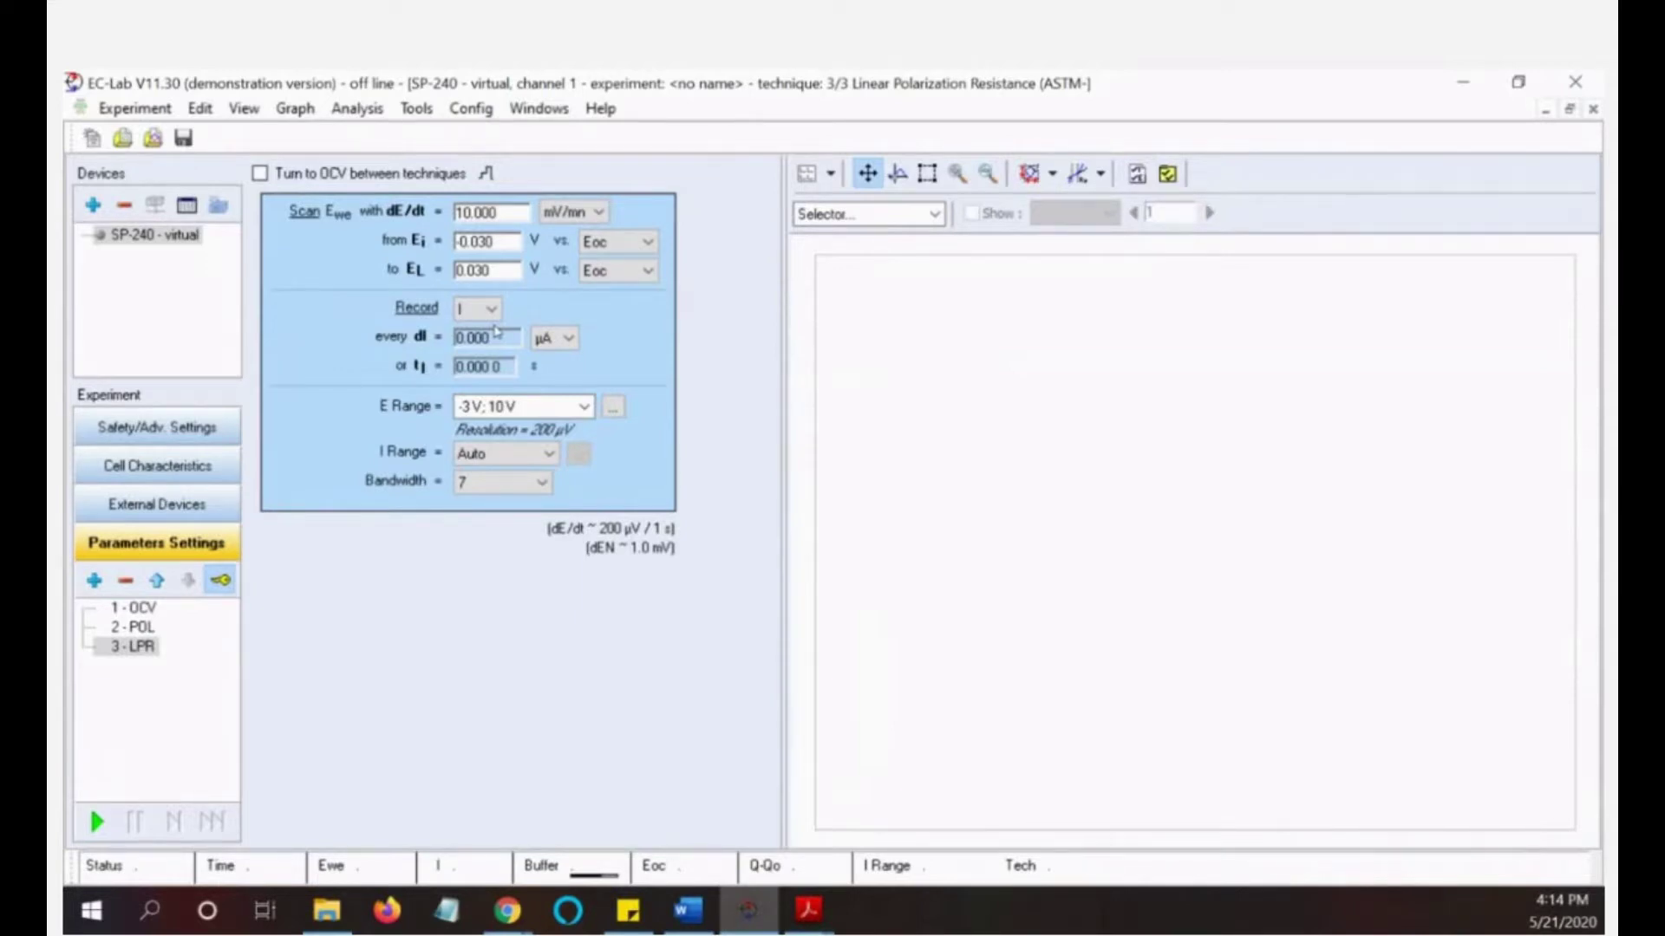
pyautogui.click(496, 366)
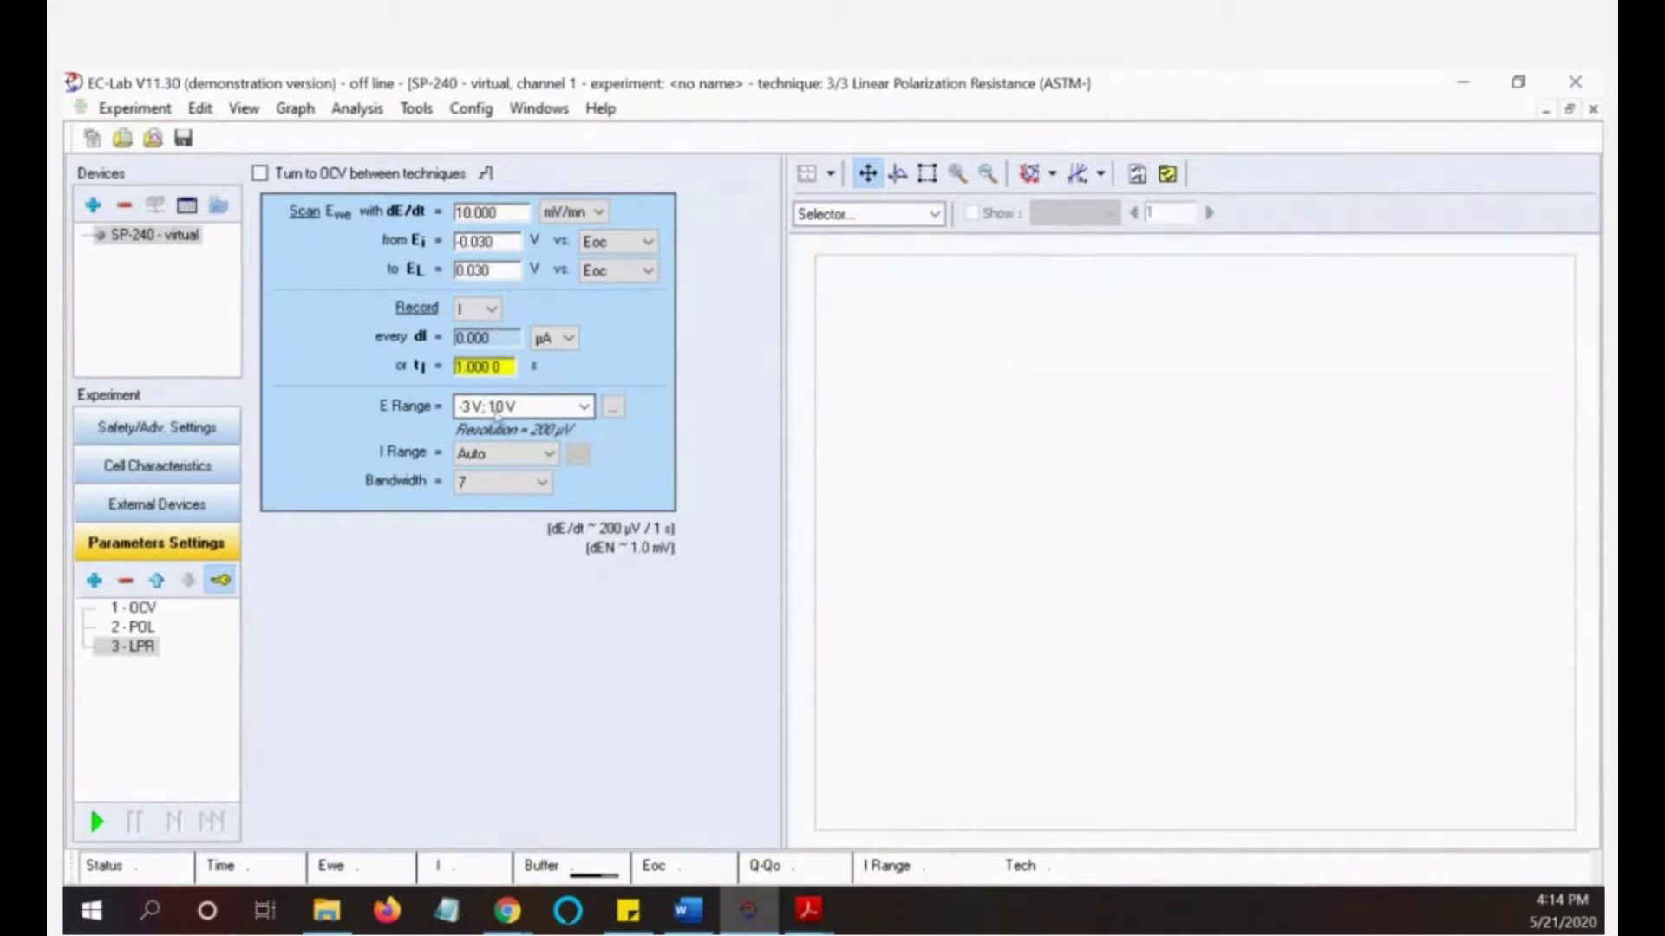
# Compare the I and <I> recording modes of the LPR technique, ending on <I>
pyautogui.click(489, 308)
pyautogui.click(477, 338)
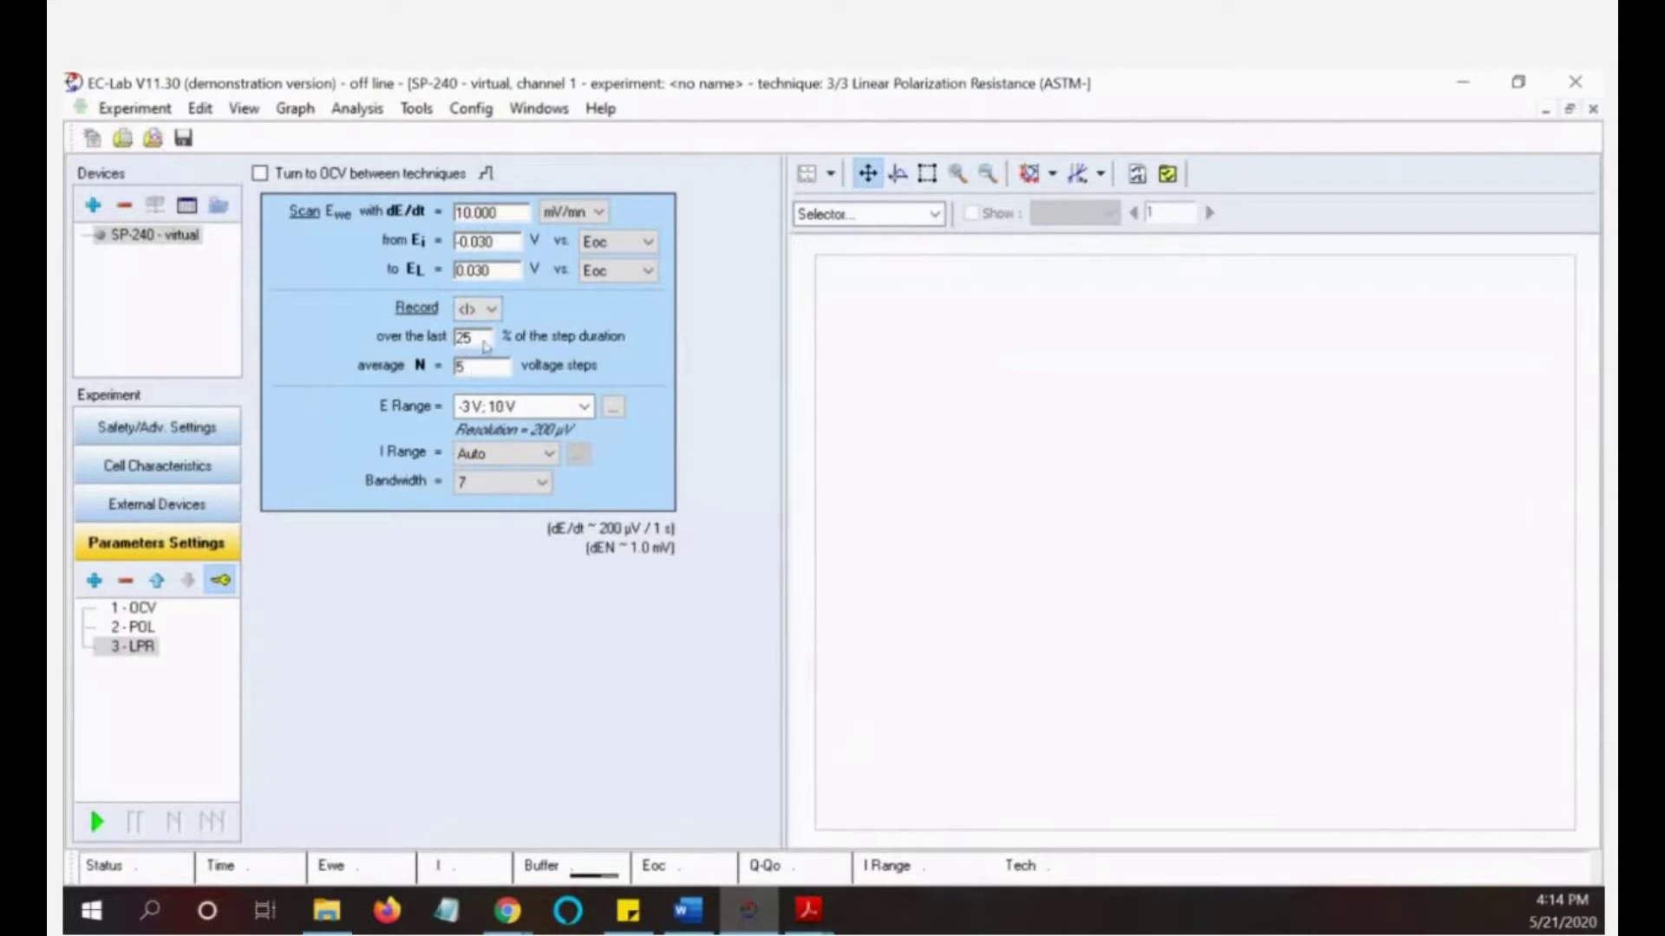
pyautogui.click(491, 310)
pyautogui.click(496, 351)
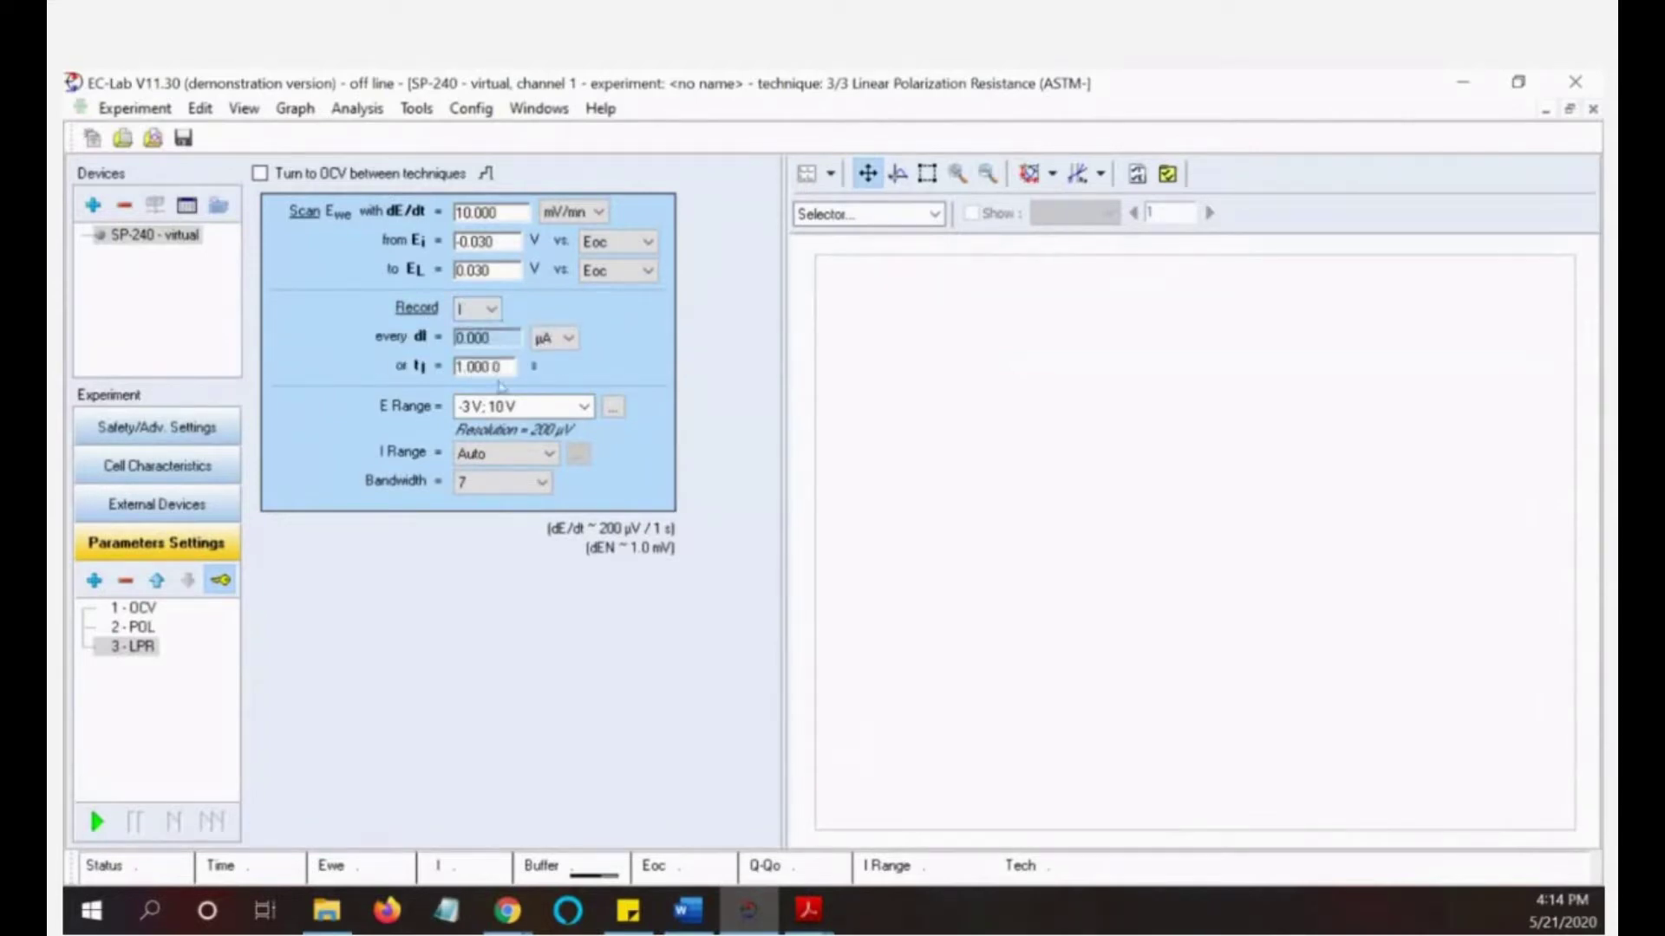
pyautogui.click(491, 308)
pyautogui.click(475, 338)
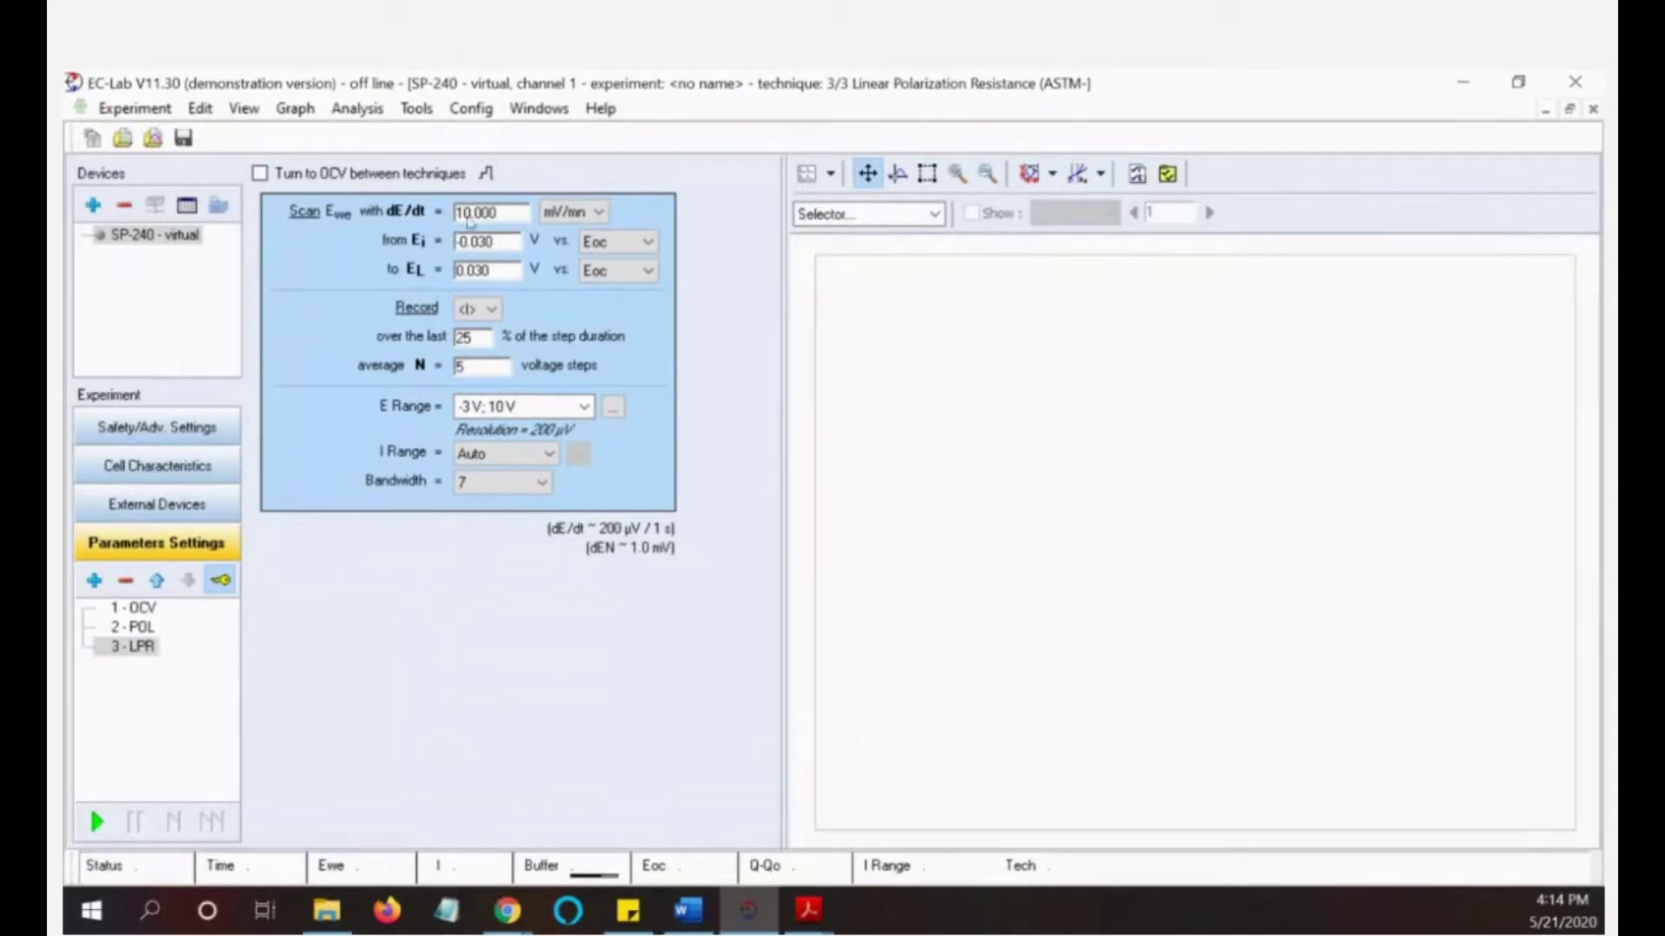
# Set the LPR scan rate dE/dt to 1.000 mV/s
pyautogui.click(598, 213)
pyautogui.click(563, 228)
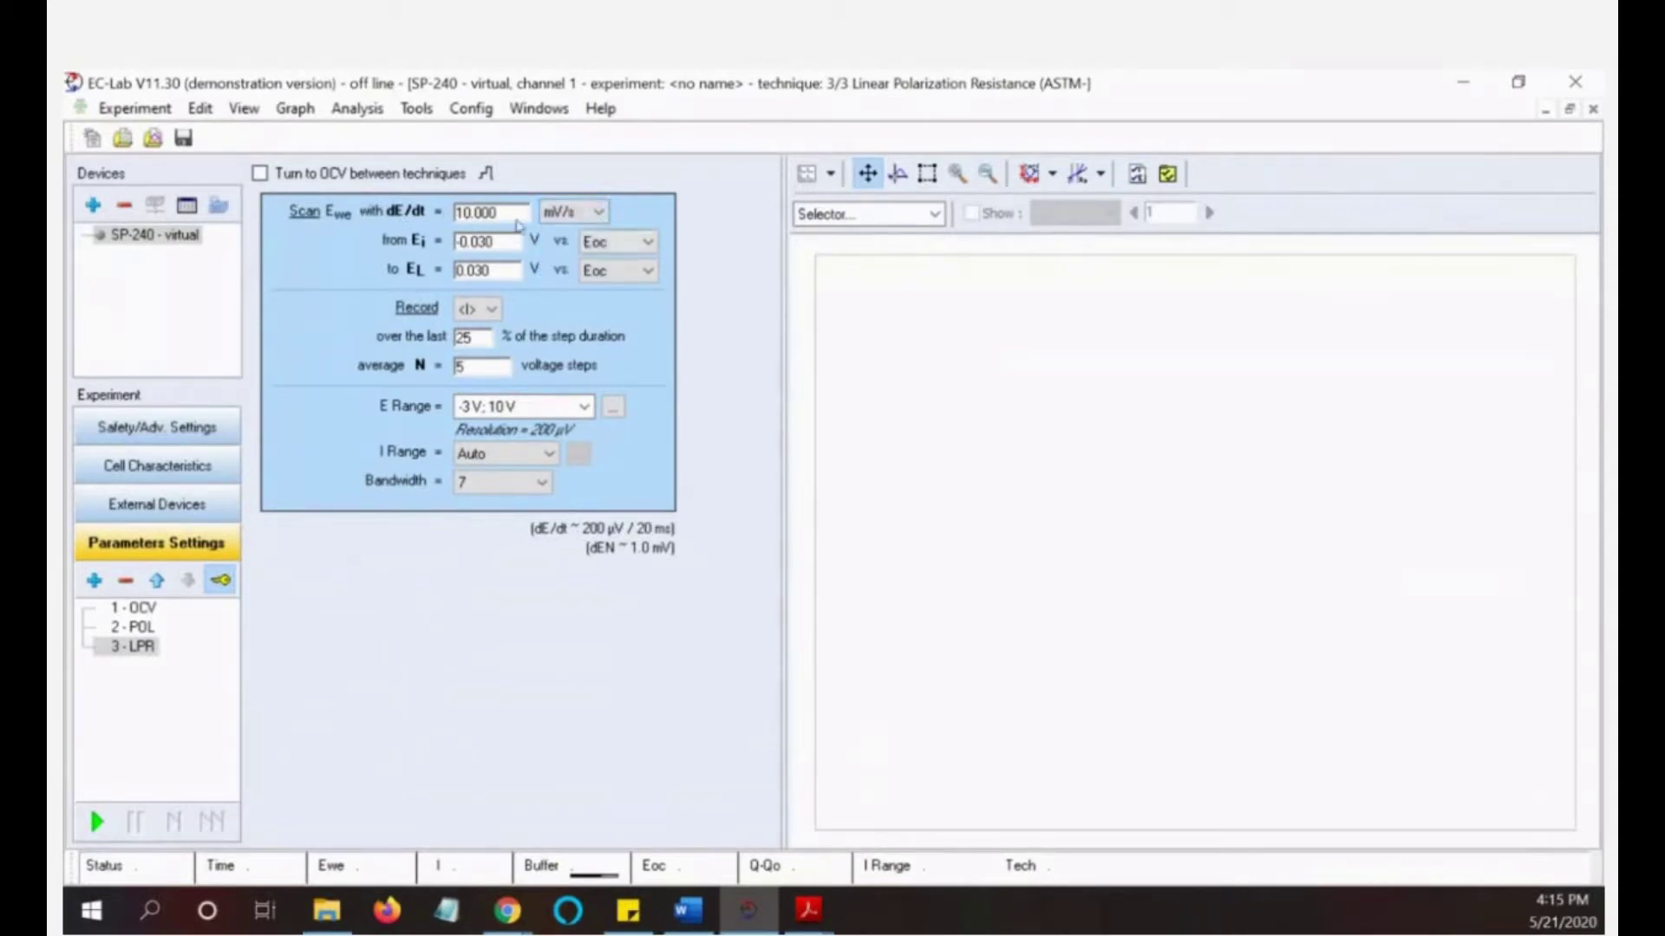
pyautogui.click(475, 214)
pyautogui.press('Delete')
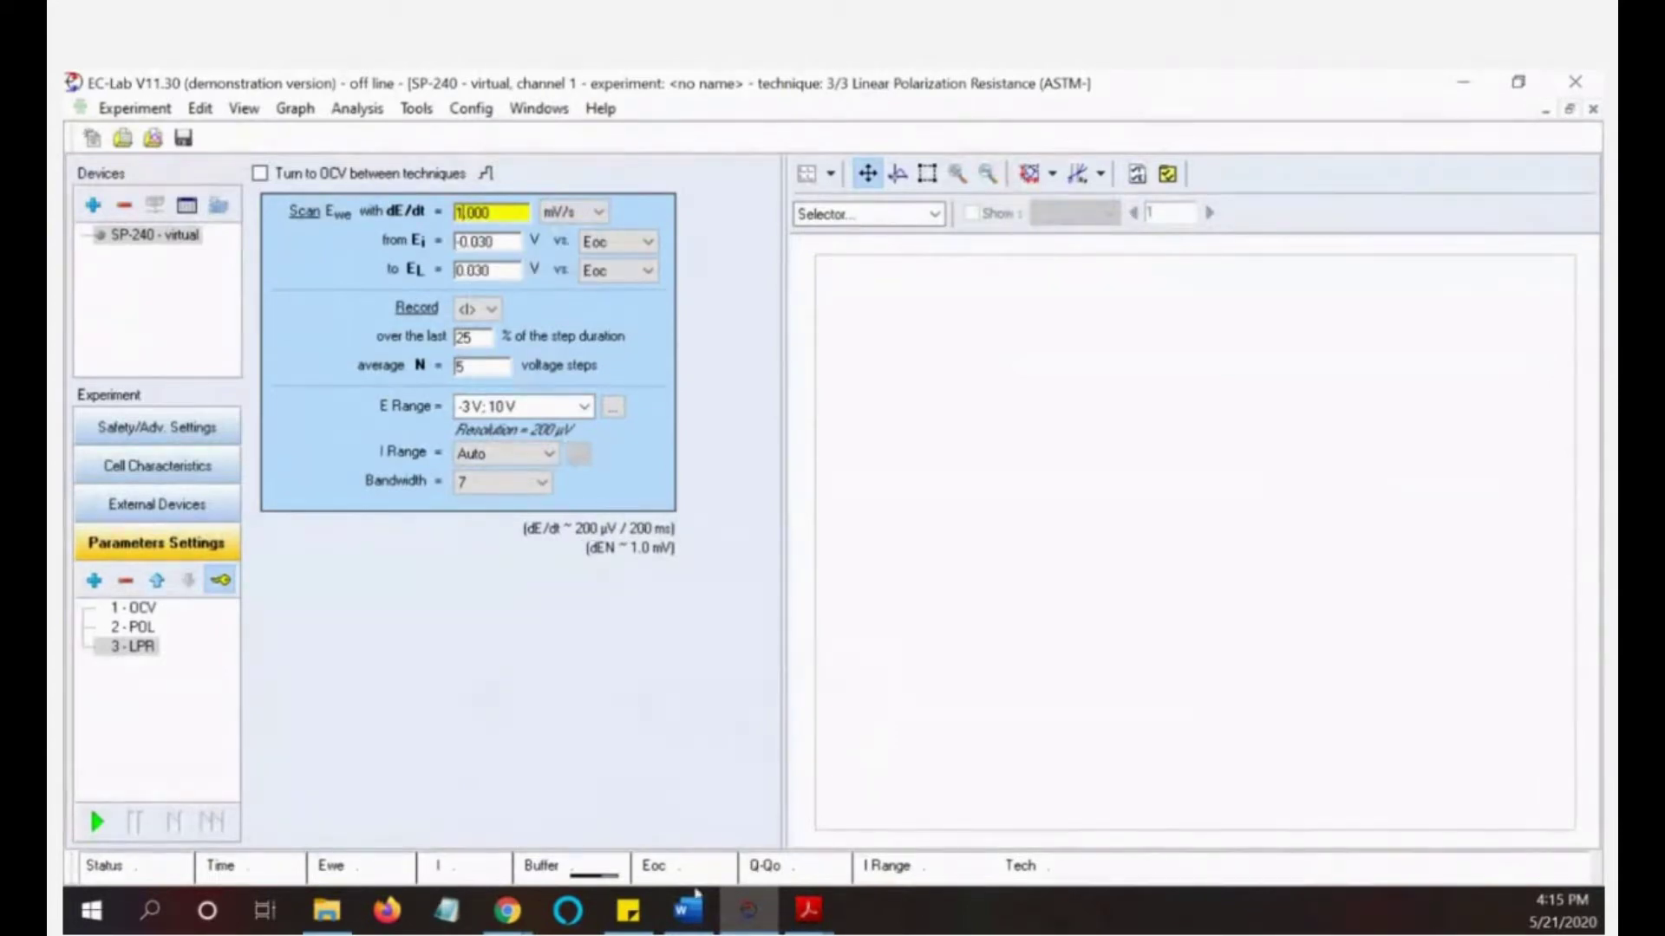
# Set the LPR scan's initial potential Ei to -0.6 V and its final potential EL to 0.000 V
pyautogui.click(492, 246)
pyautogui.press('BackSpace')
pyautogui.press('BackSpace')
pyautogui.press('BackSpace')
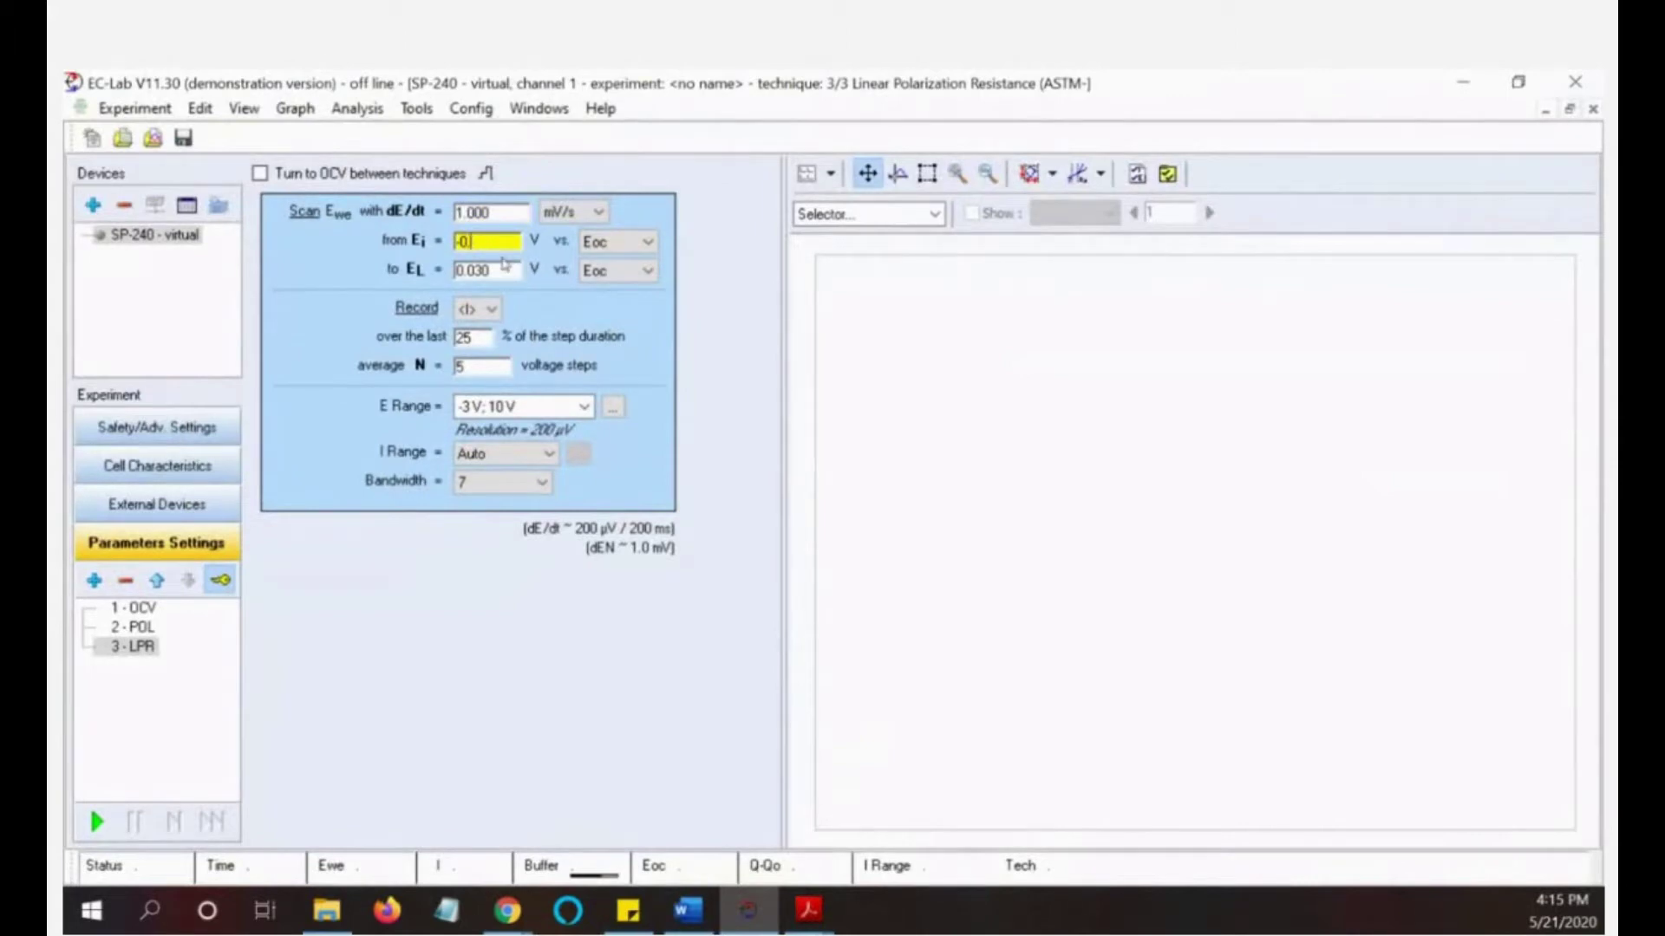
pyautogui.click(502, 270)
pyautogui.press('BackSpace')
pyautogui.press('BackSpace')
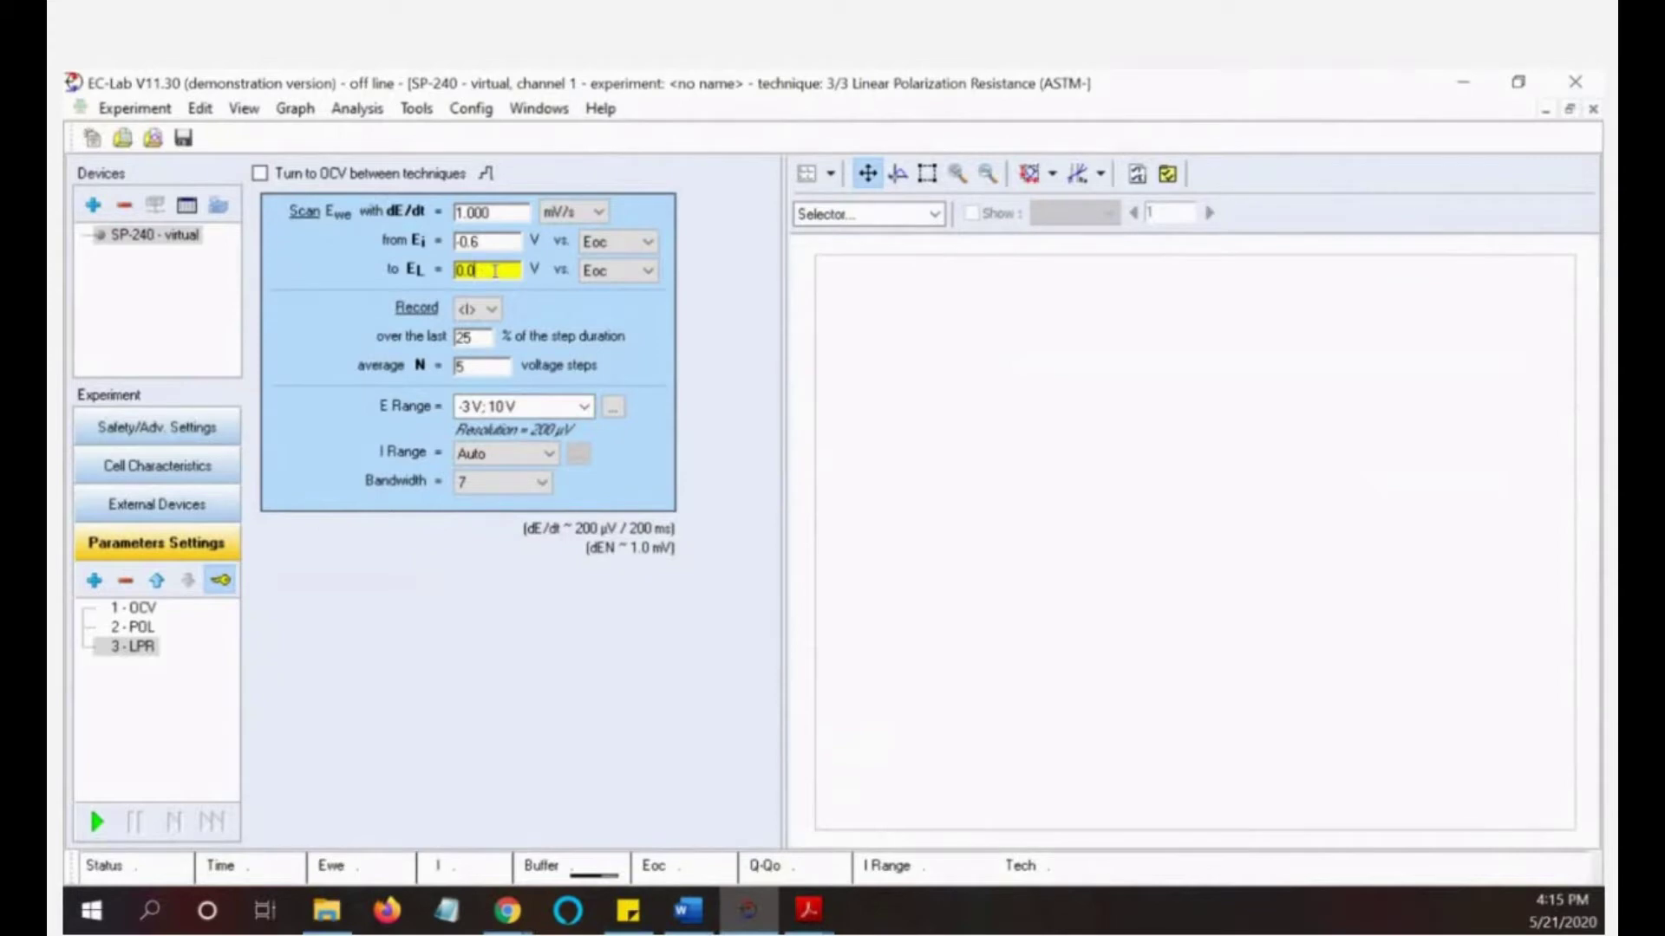
# Reference both the initial and final scan potentials to Ref
pyautogui.click(611, 243)
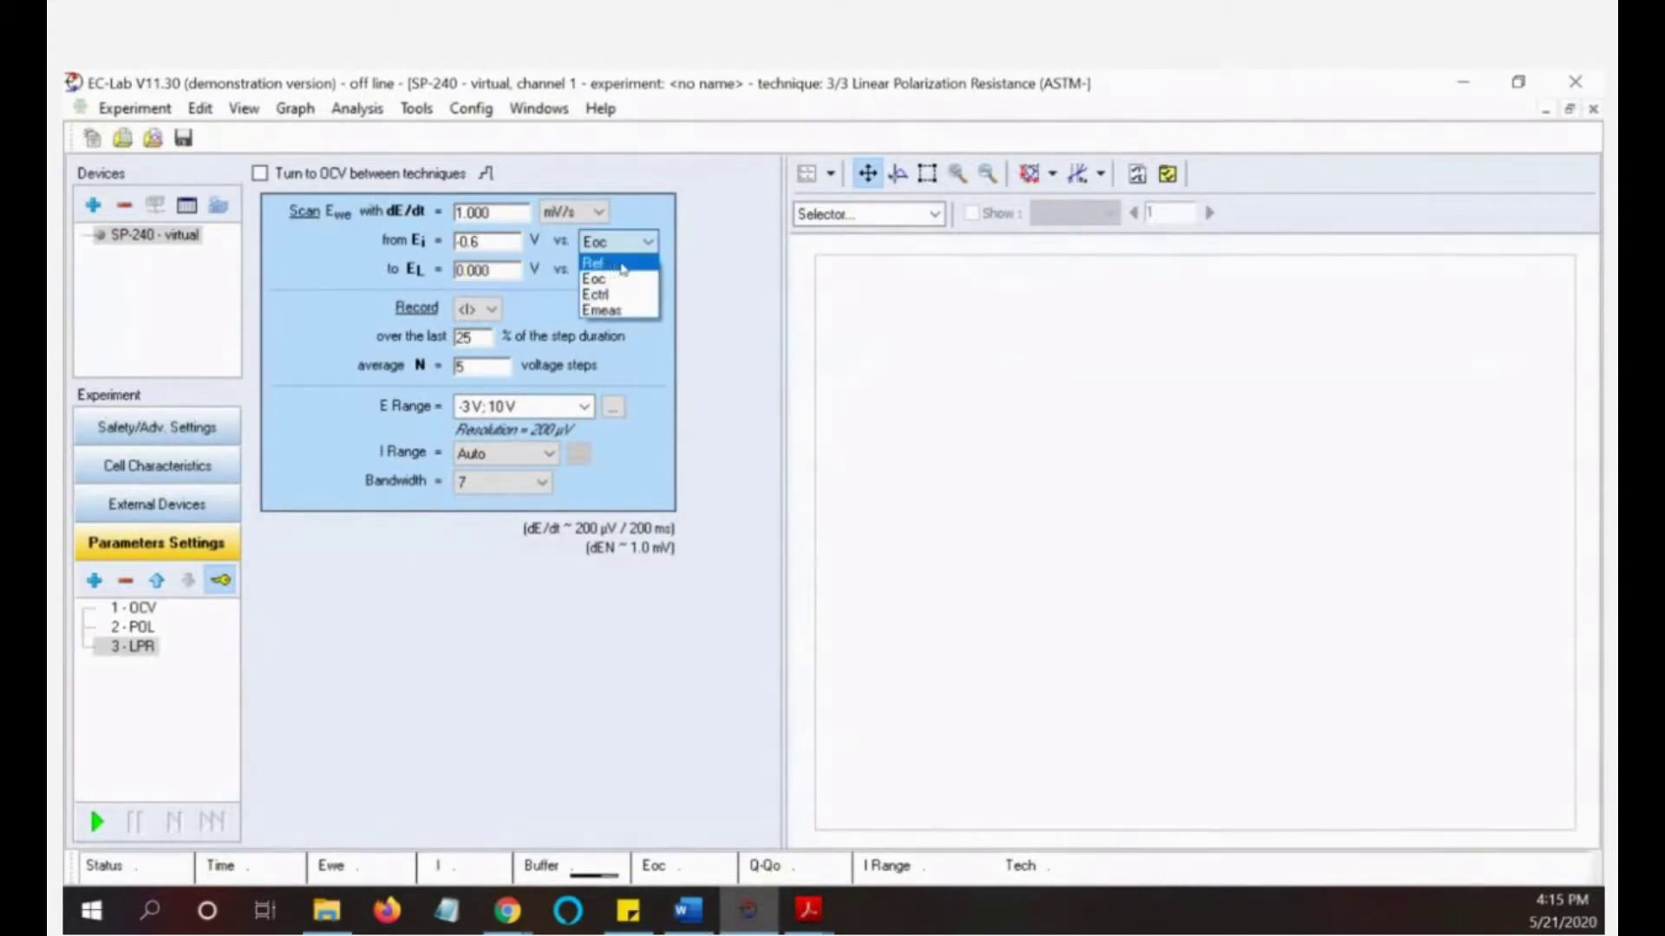
pyautogui.click(611, 263)
pyautogui.click(641, 270)
pyautogui.click(607, 292)
# Record <I> over the last 50% of the step duration, averaging N = 5 voltage steps
pyautogui.click(485, 314)
pyautogui.click(483, 347)
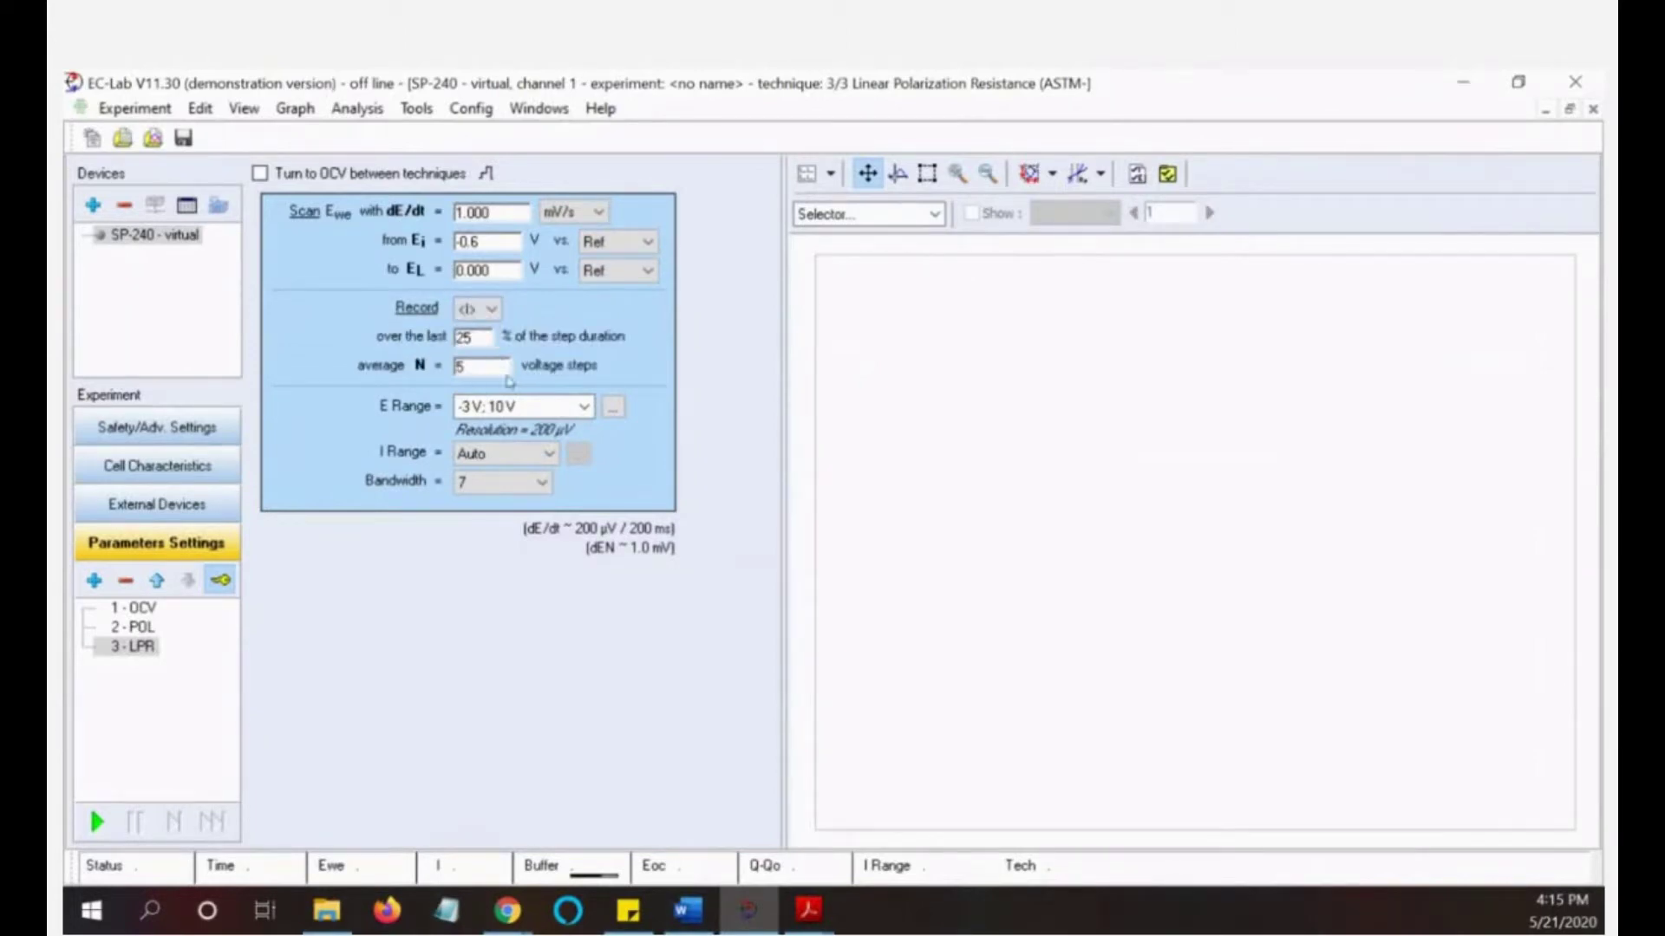
pyautogui.doubleClick(464, 337)
pyautogui.write('5')
pyautogui.doubleClick(486, 368)
pyautogui.click(583, 407)
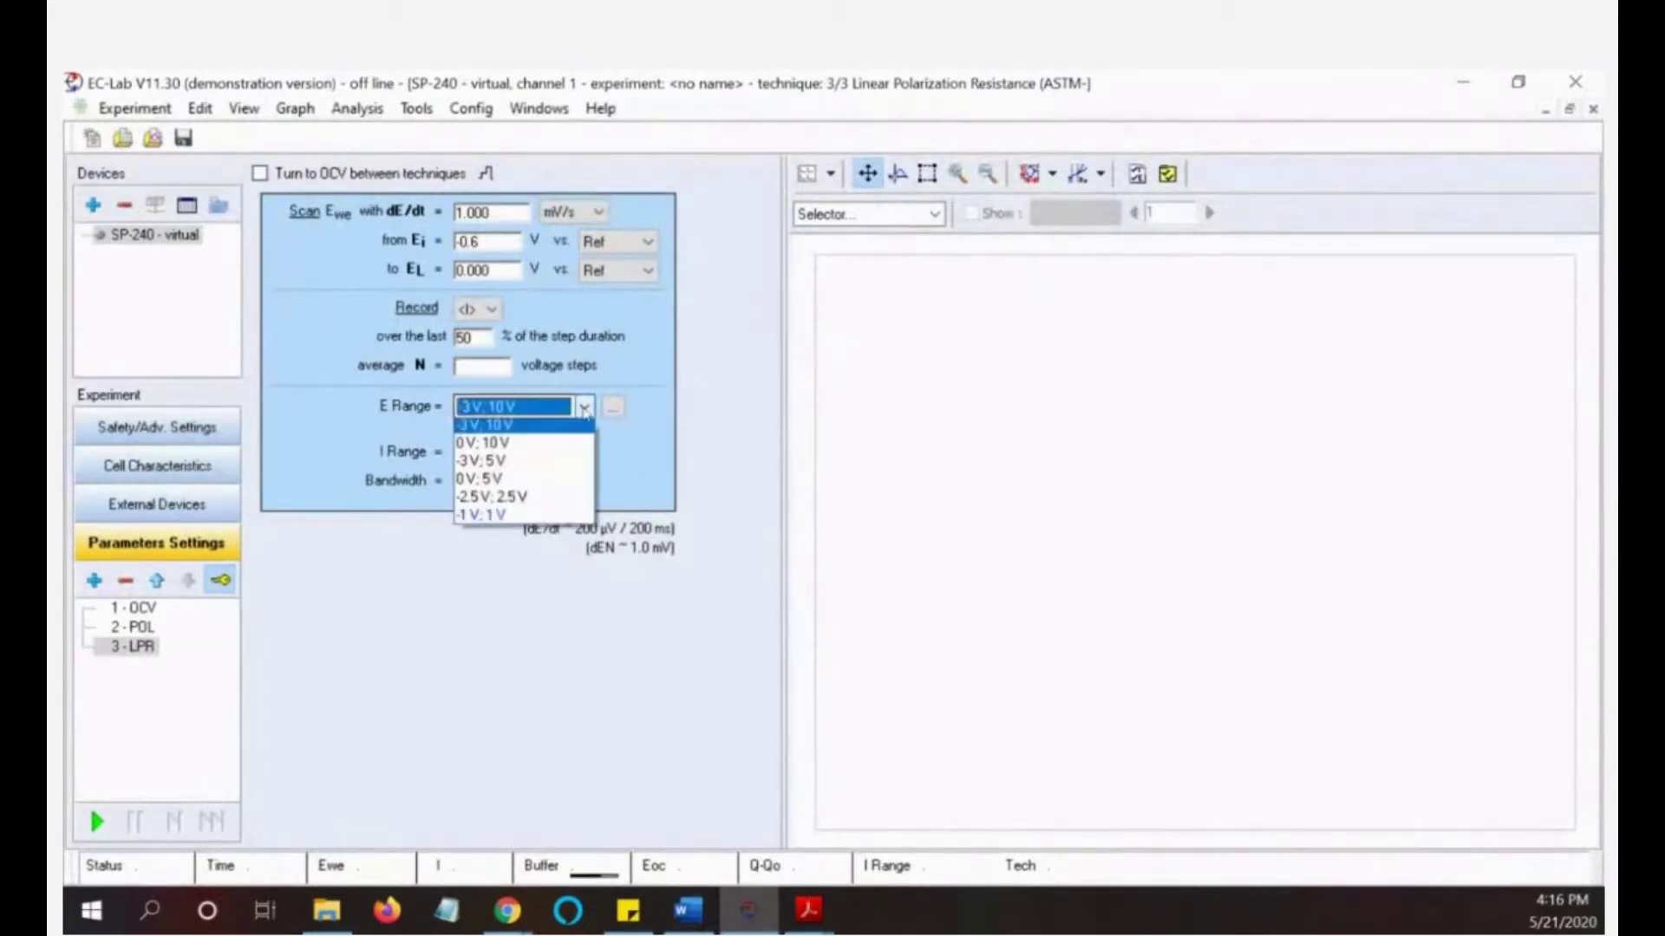
pyautogui.click(531, 531)
# Set the LPR E Range to -2.5 V; 2.5 V and the bandwidth to 5, with I Range on Auto
pyautogui.click(583, 406)
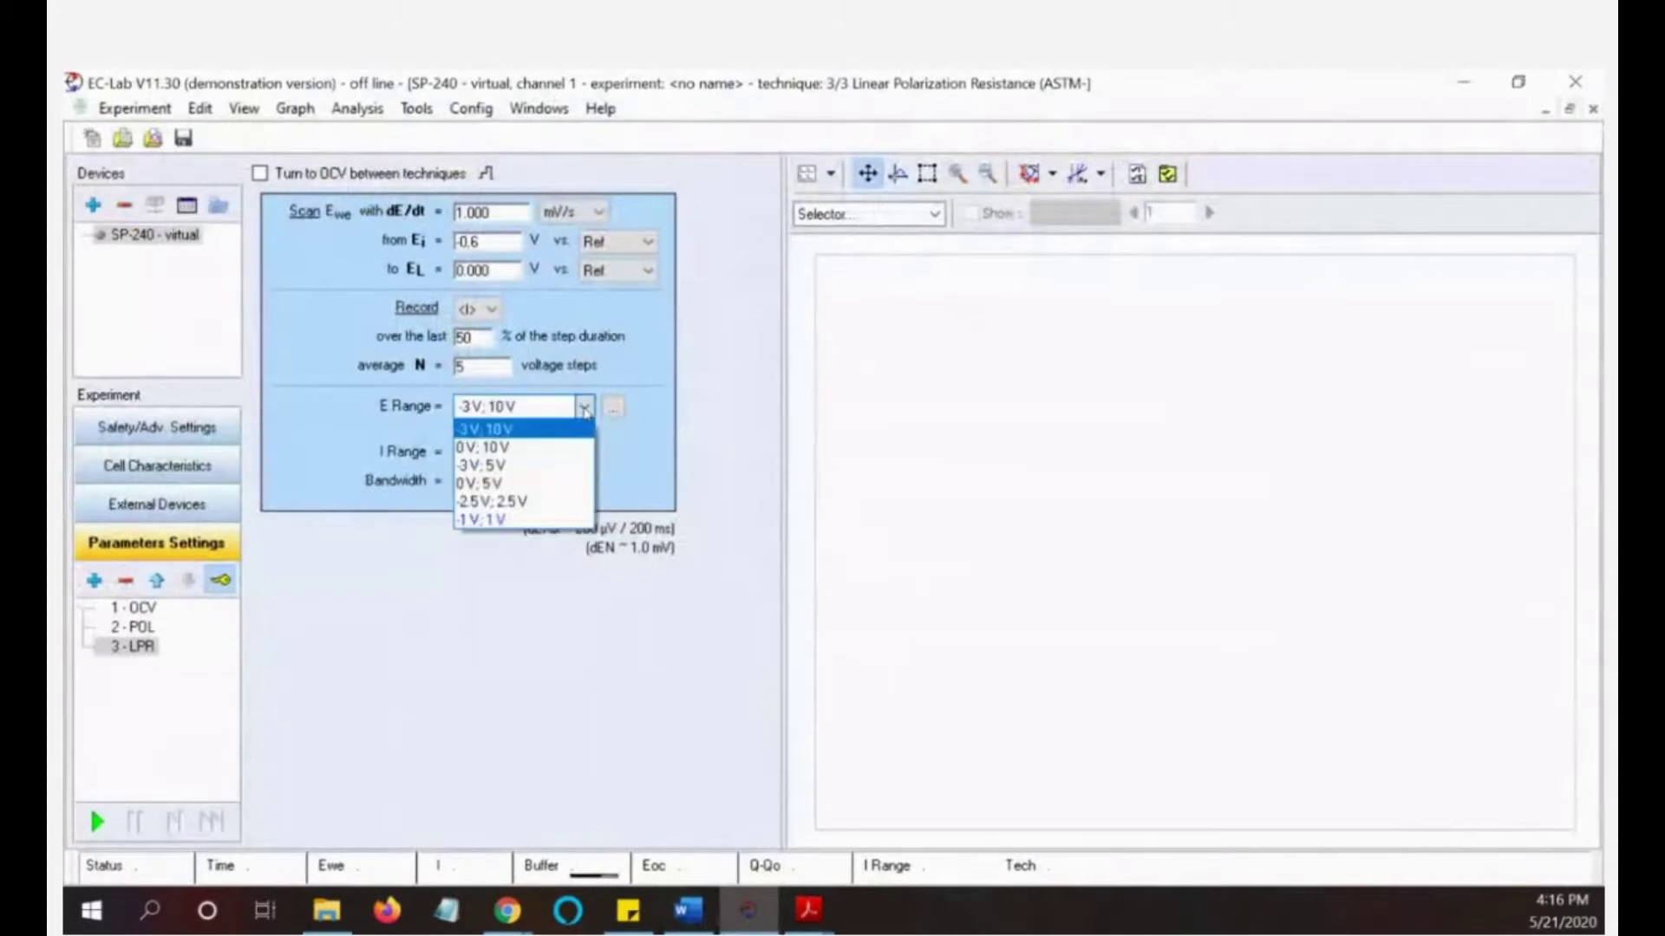
pyautogui.click(512, 503)
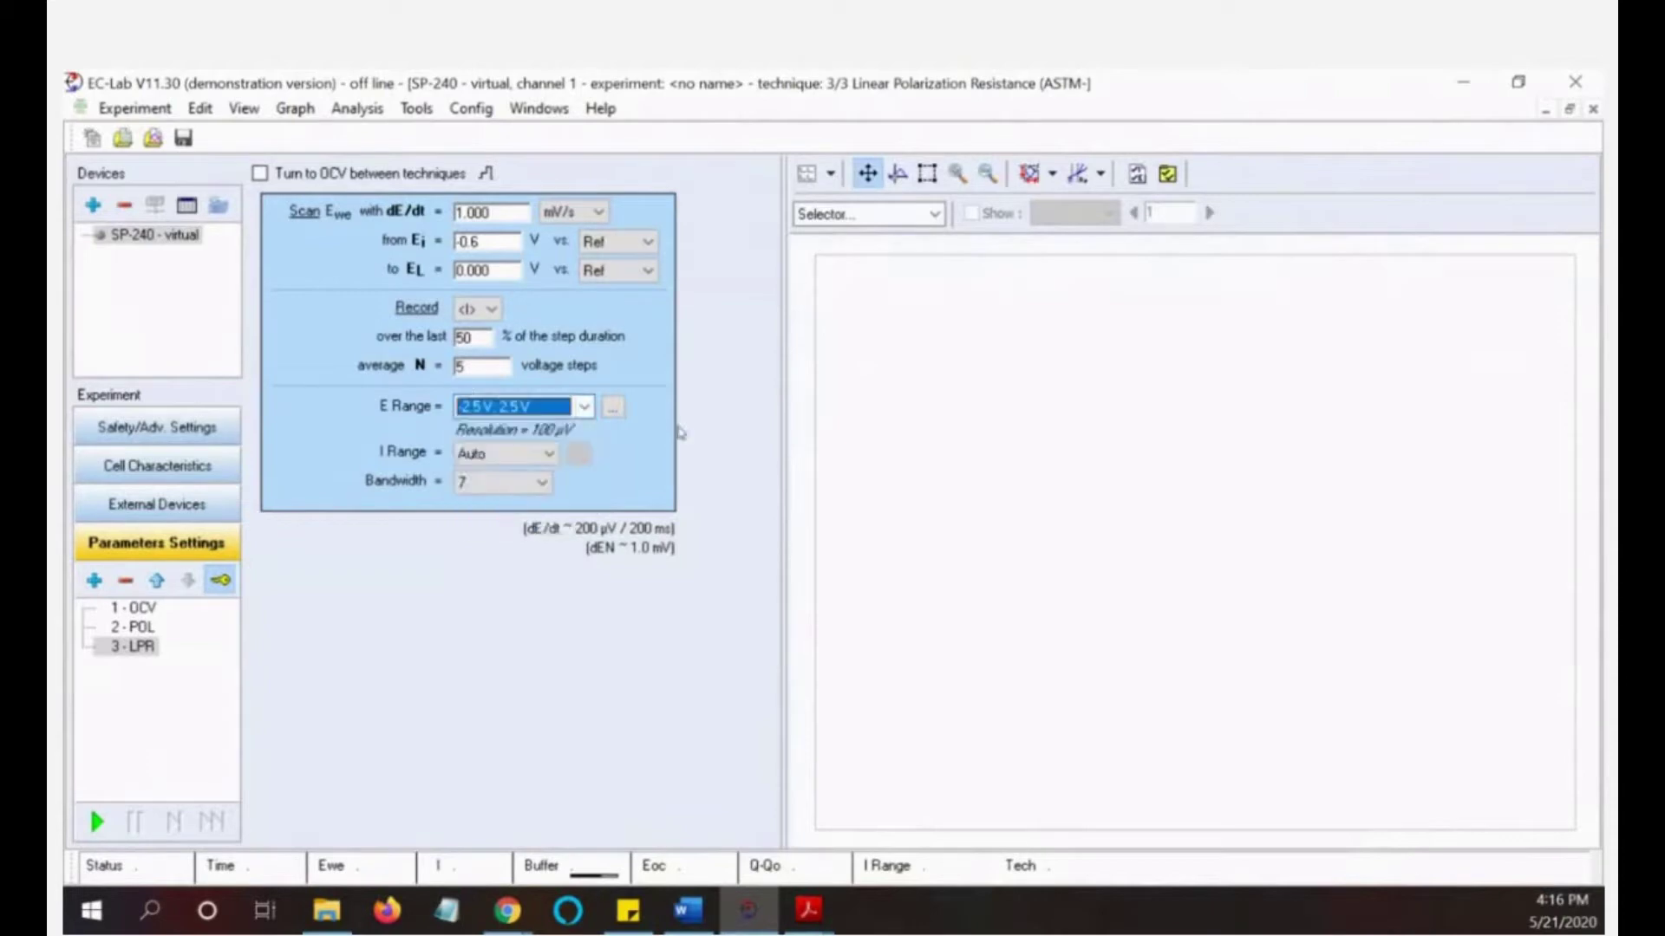
pyautogui.click(546, 457)
pyautogui.click(449, 493)
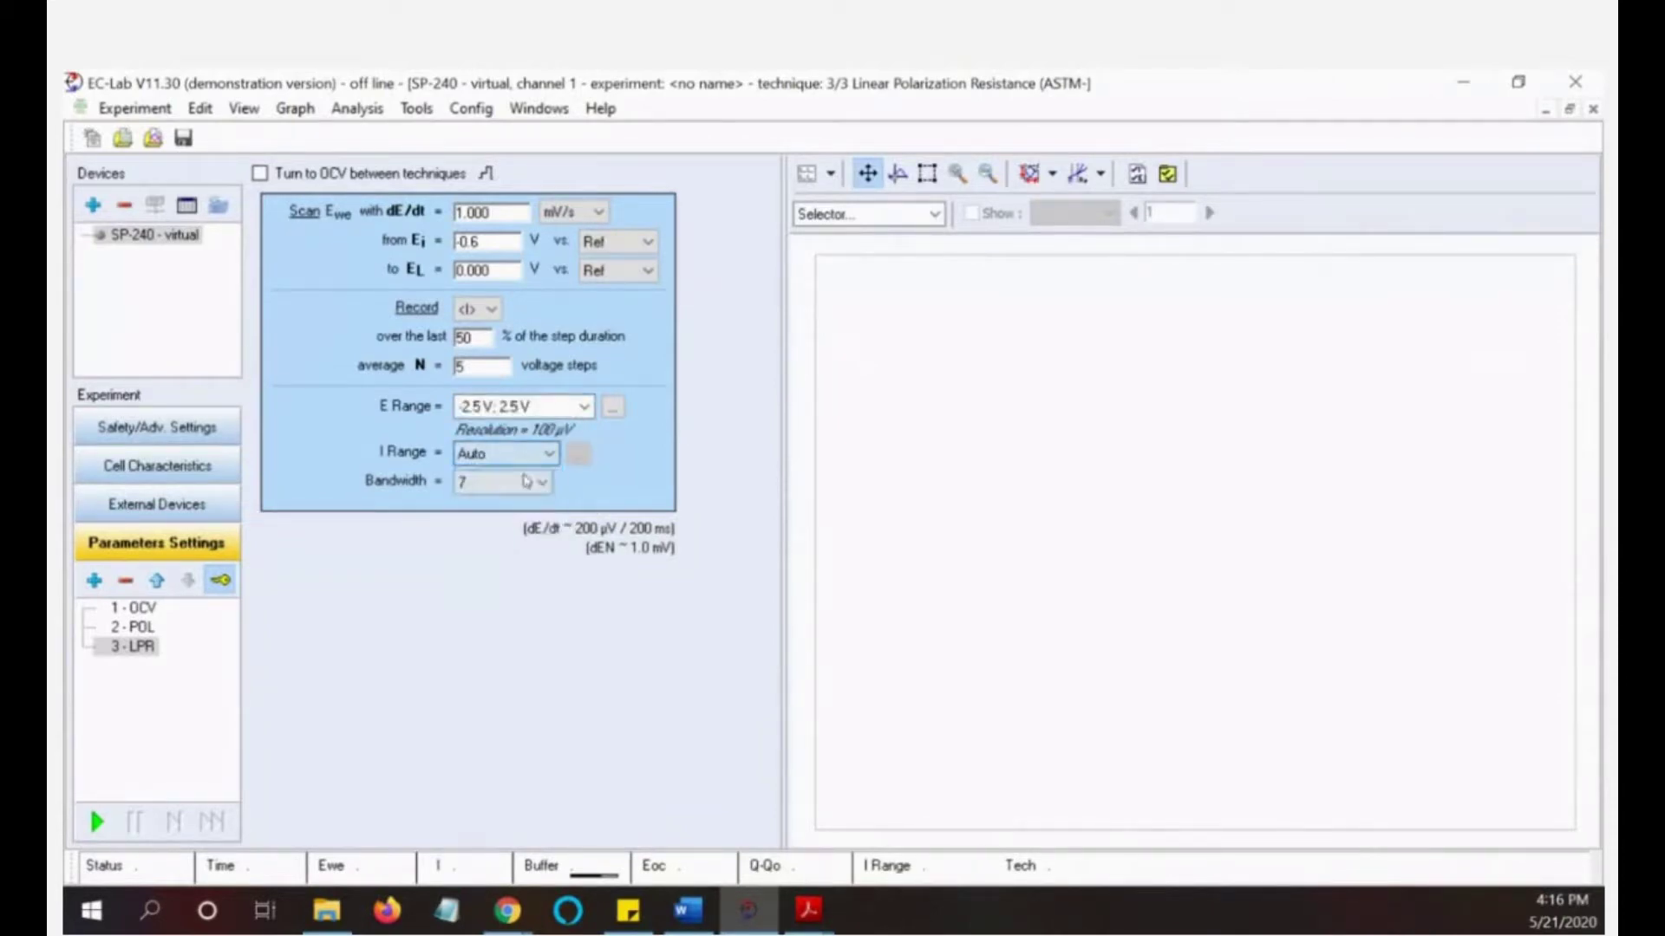
pyautogui.click(499, 483)
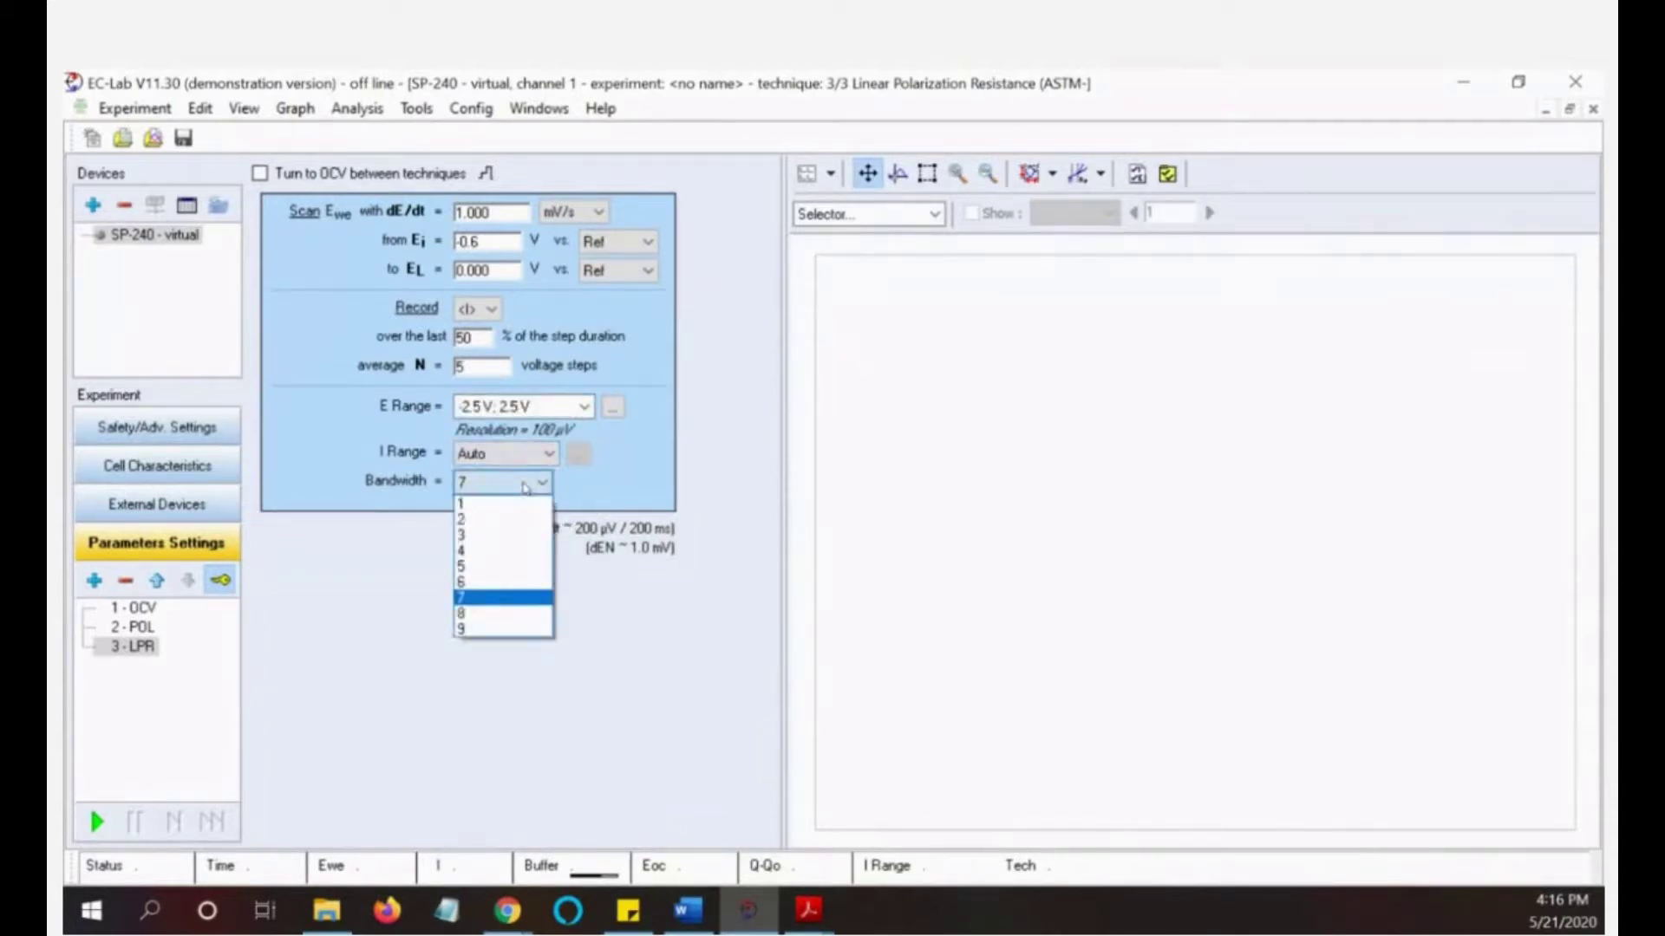
pyautogui.click(481, 581)
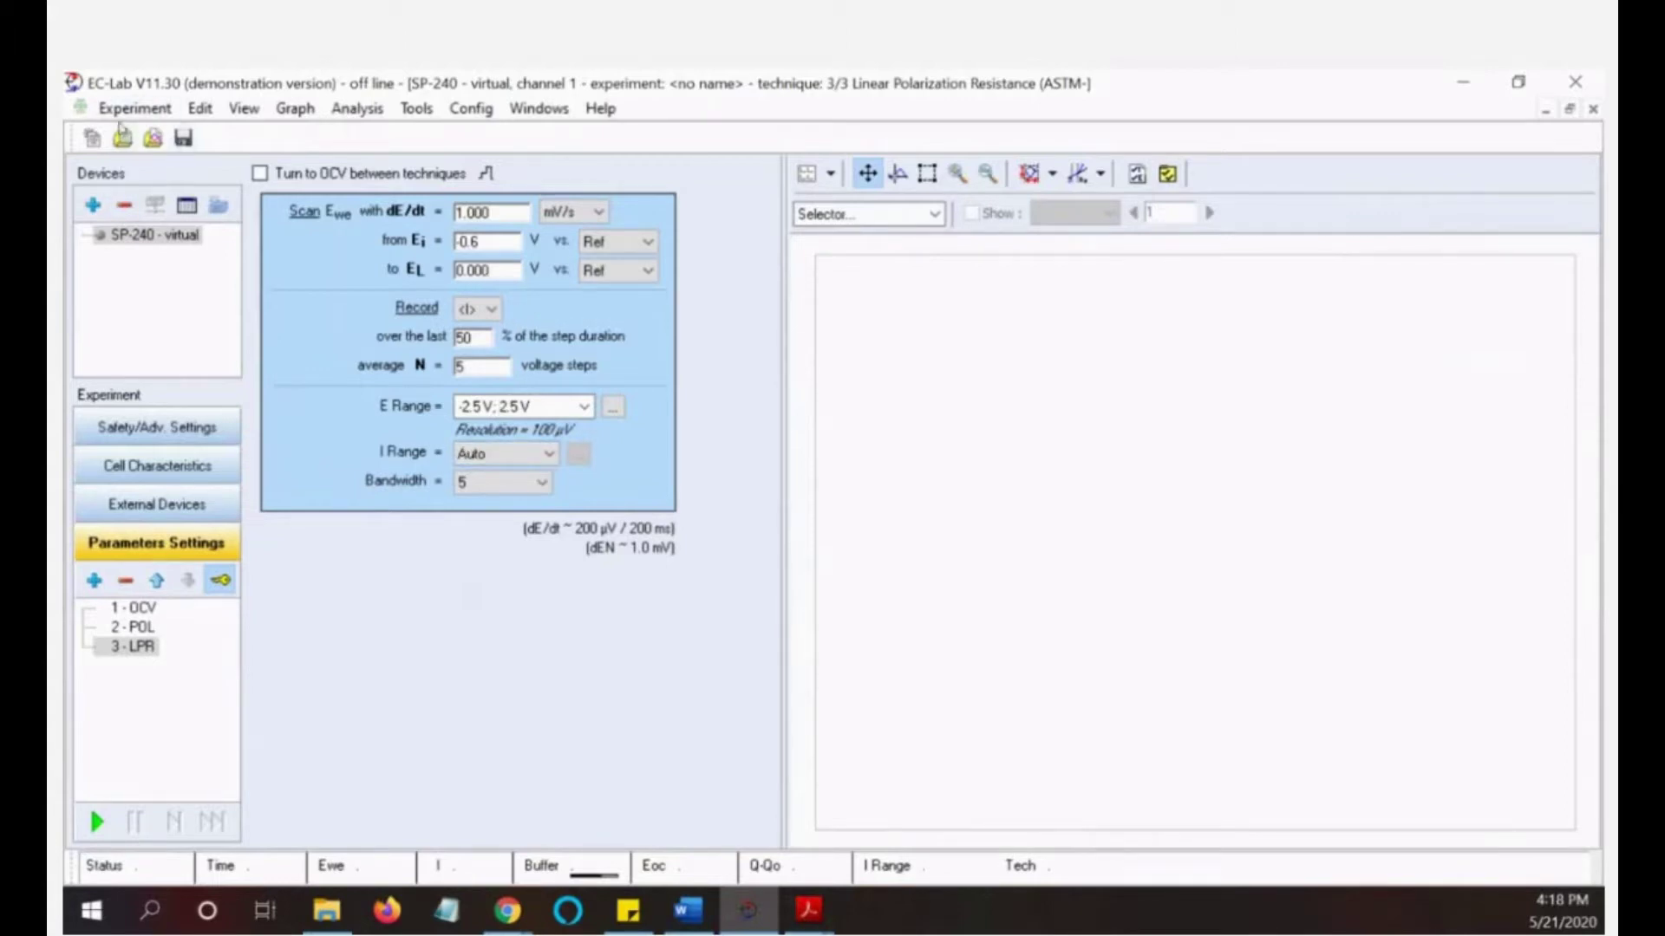
# Open the data file Lab 5 Fe test 4oxy_C01.mpr from Study Stuff > GA > Spring 2020 > Lab 5 > Demos on the E: drive
pyautogui.click(134, 108)
pyautogui.click(184, 224)
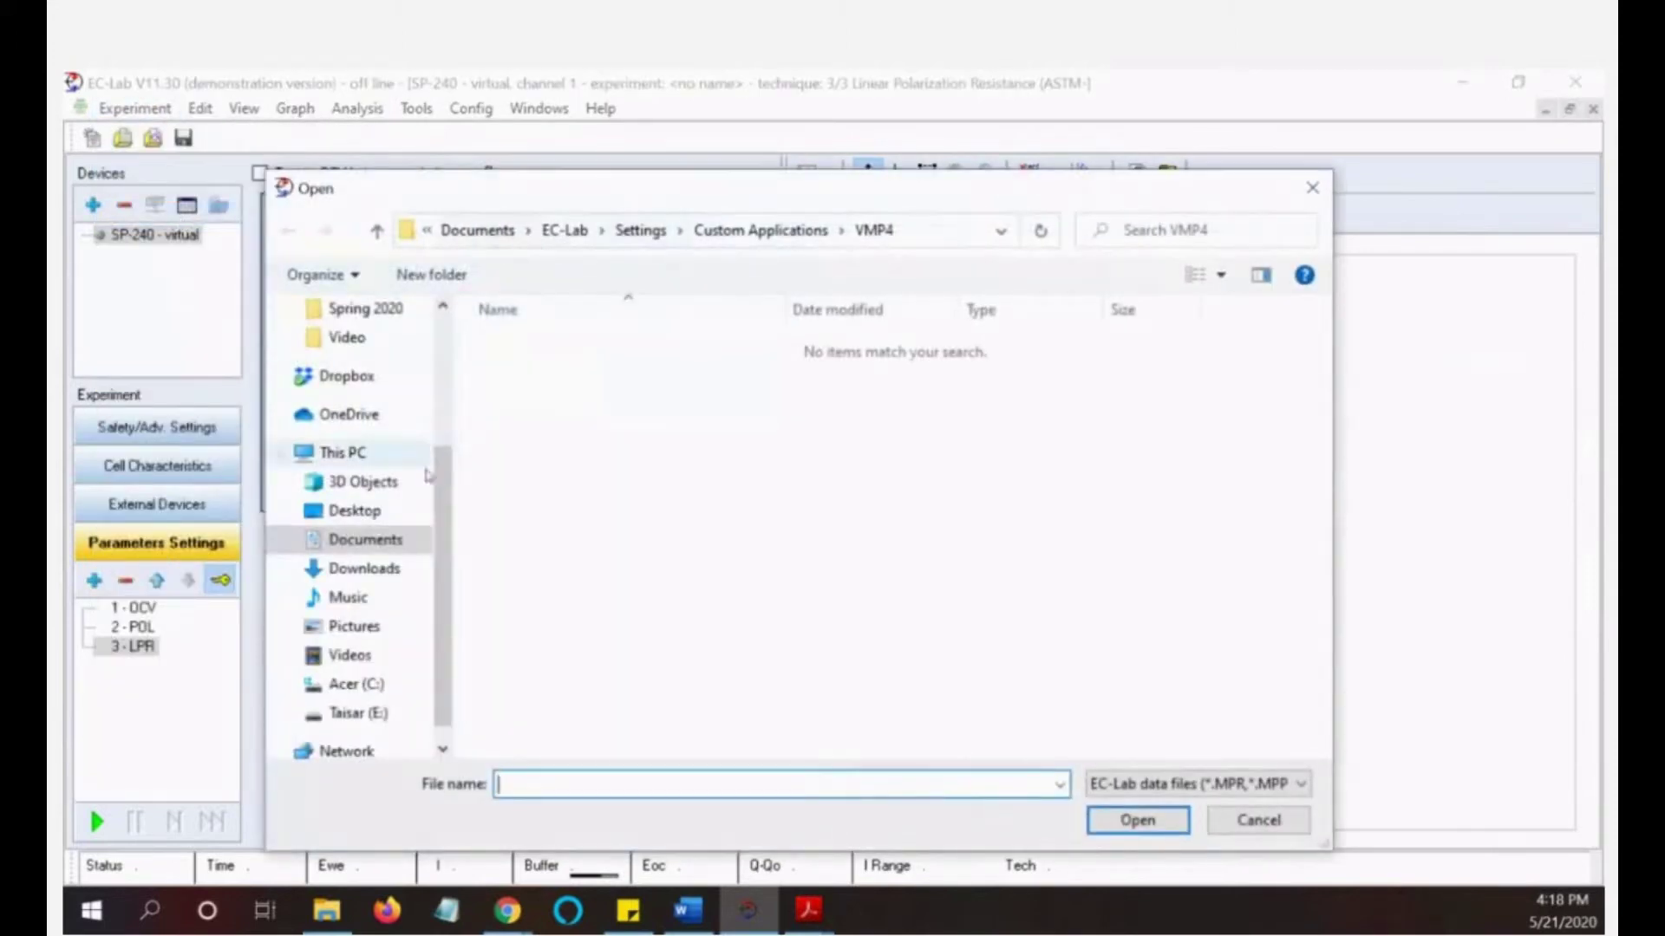
pyautogui.click(355, 713)
pyautogui.doubleClick(537, 396)
pyautogui.doubleClick(531, 446)
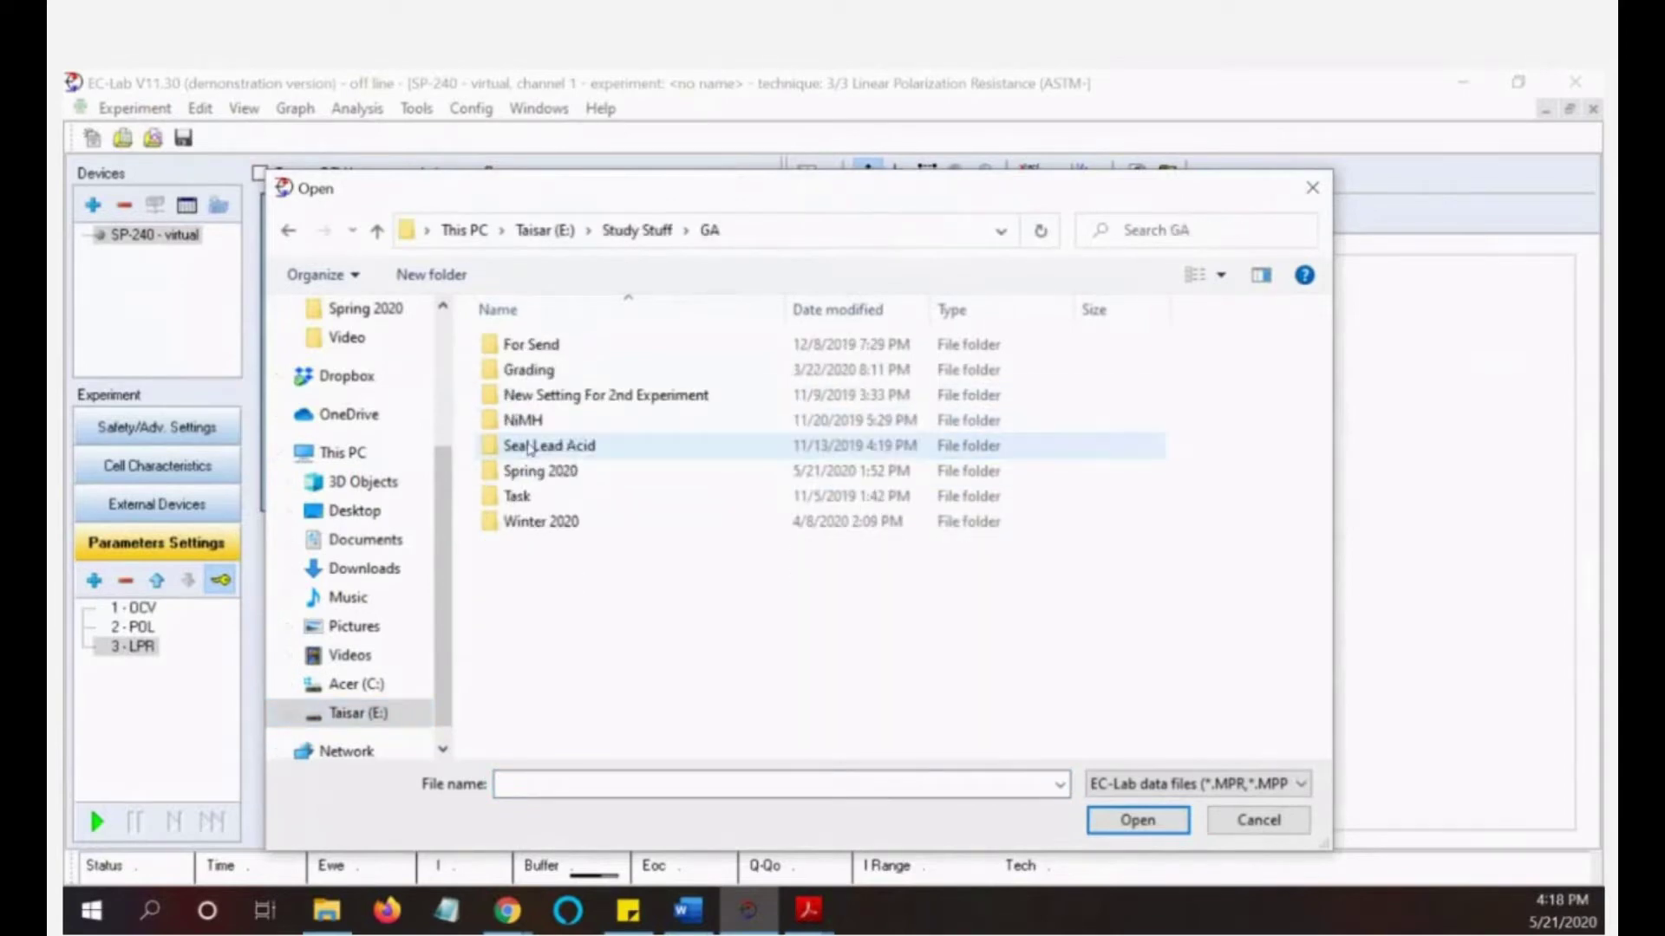
pyautogui.doubleClick(557, 470)
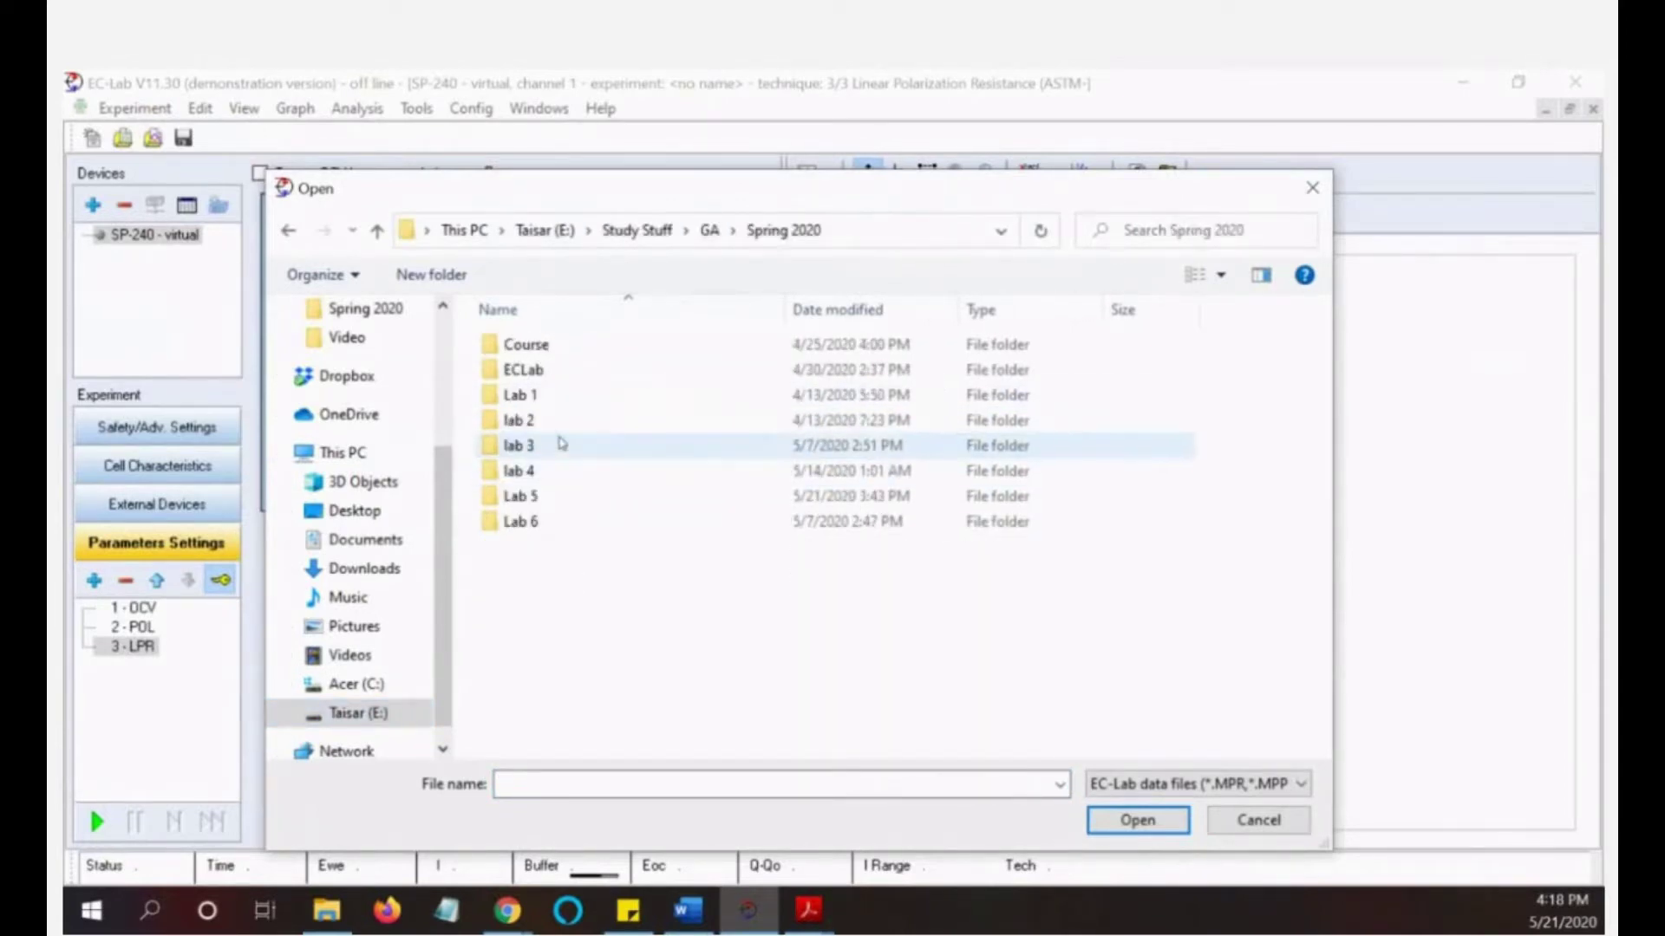
pyautogui.doubleClick(524, 495)
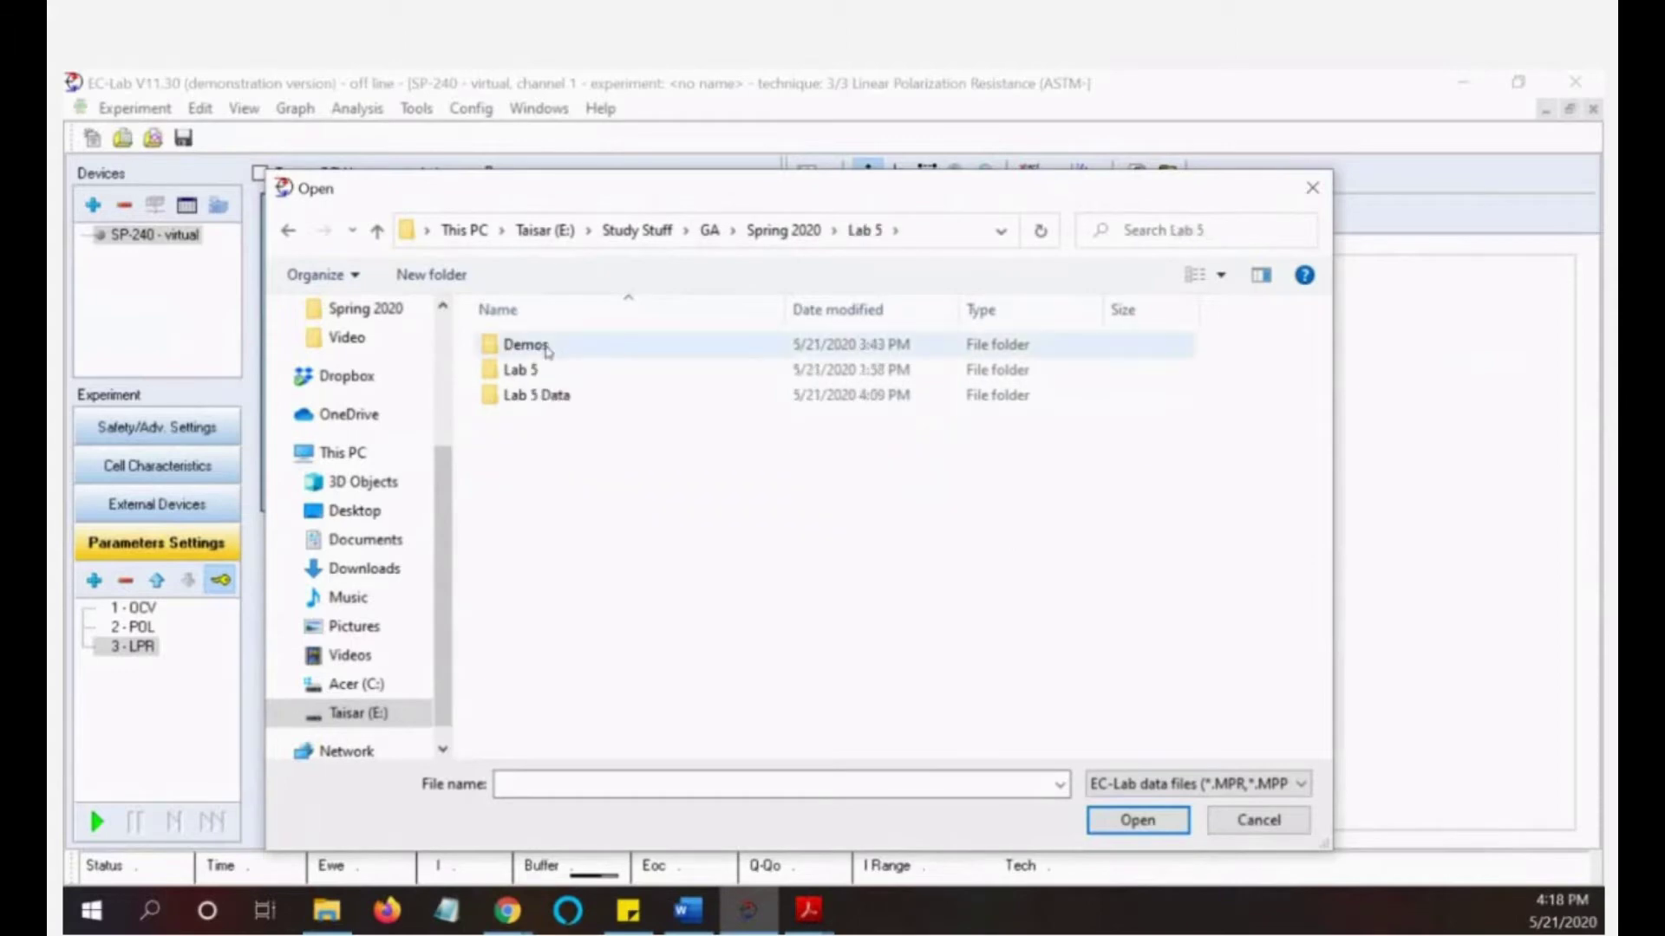
pyautogui.doubleClick(526, 345)
pyautogui.click(563, 348)
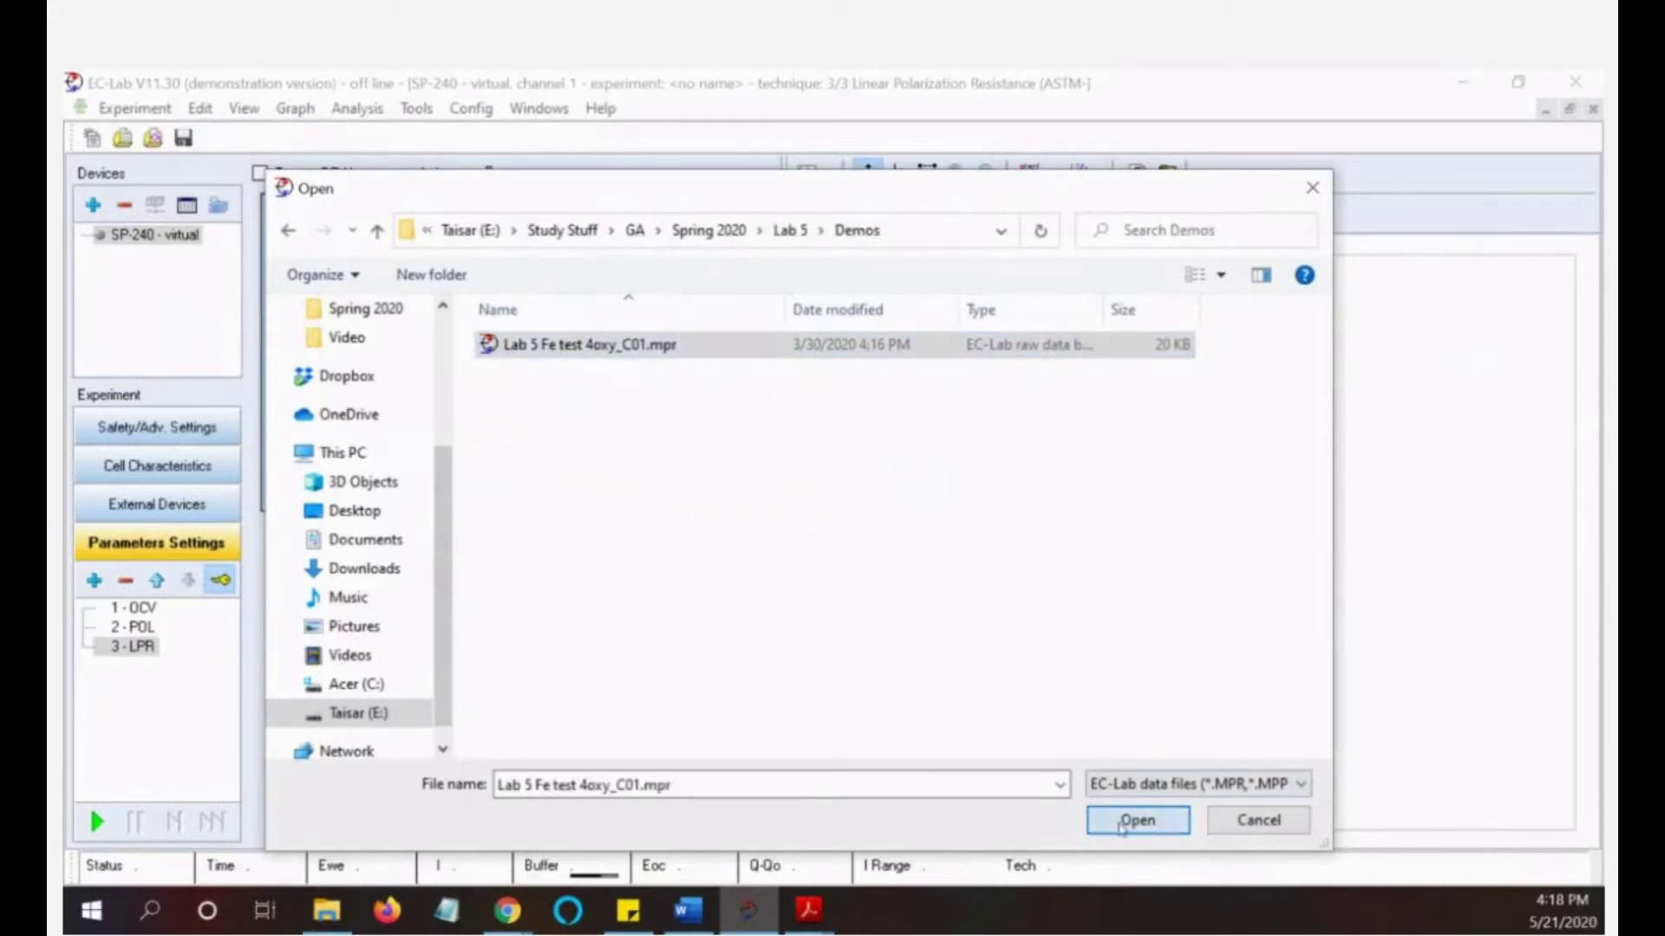
pyautogui.click(1137, 820)
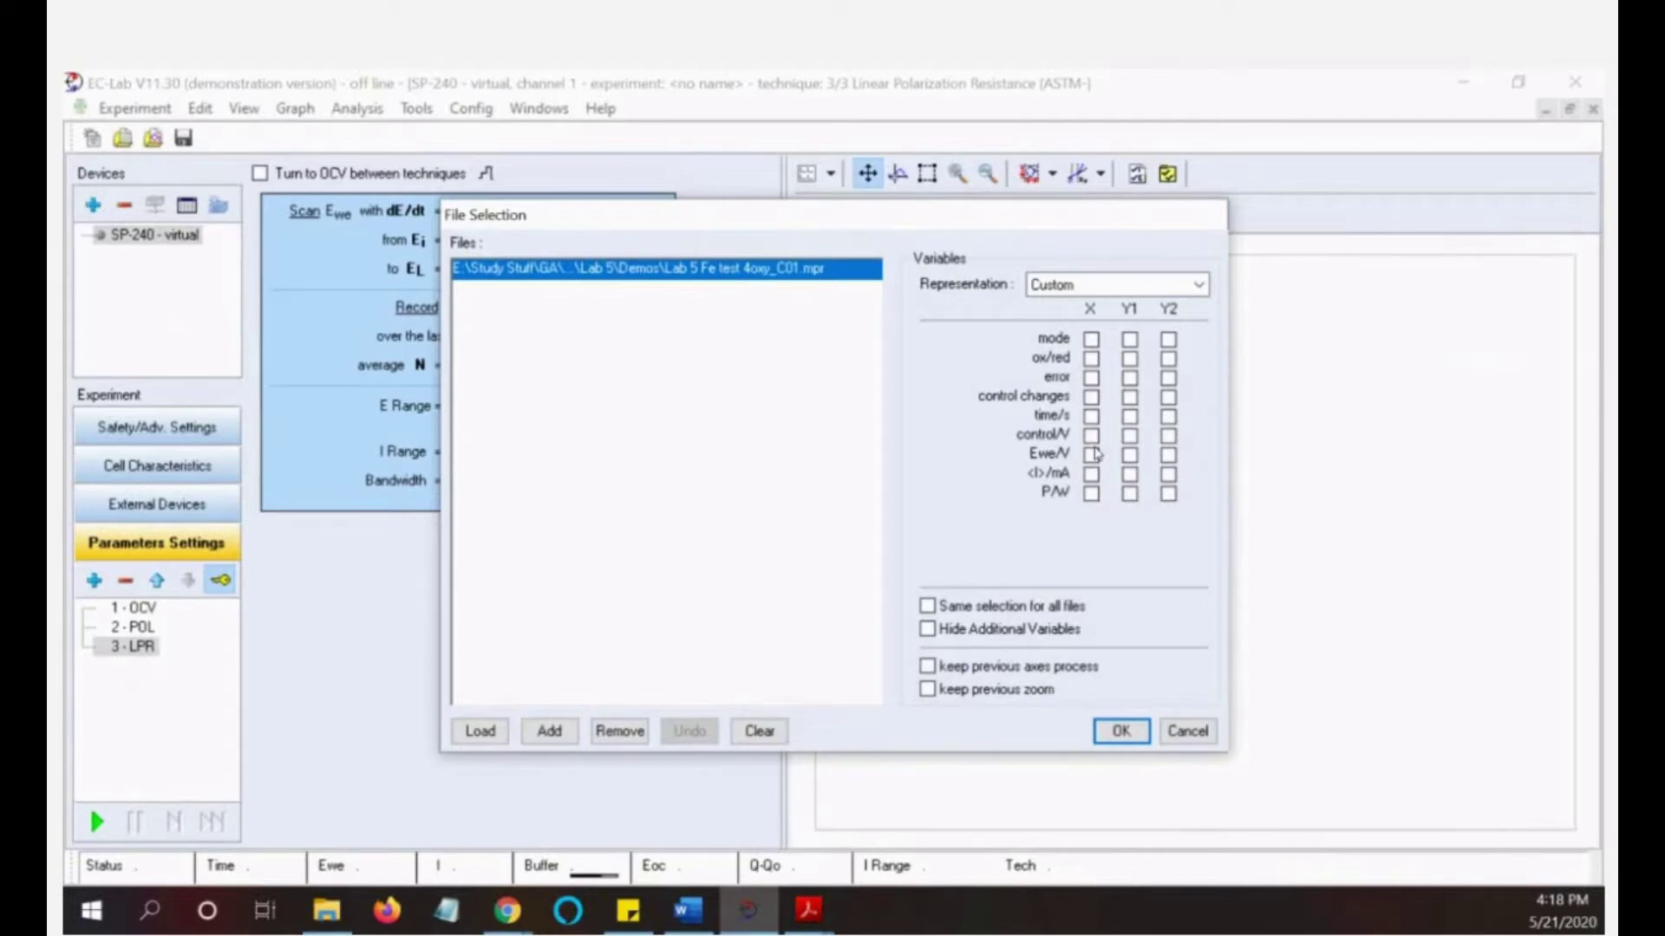
# Plot the loaded file with Ewe/V on the X axis and <I>/mA on the Y1 axis
pyautogui.click(1090, 454)
pyautogui.click(1129, 474)
pyautogui.click(1121, 731)
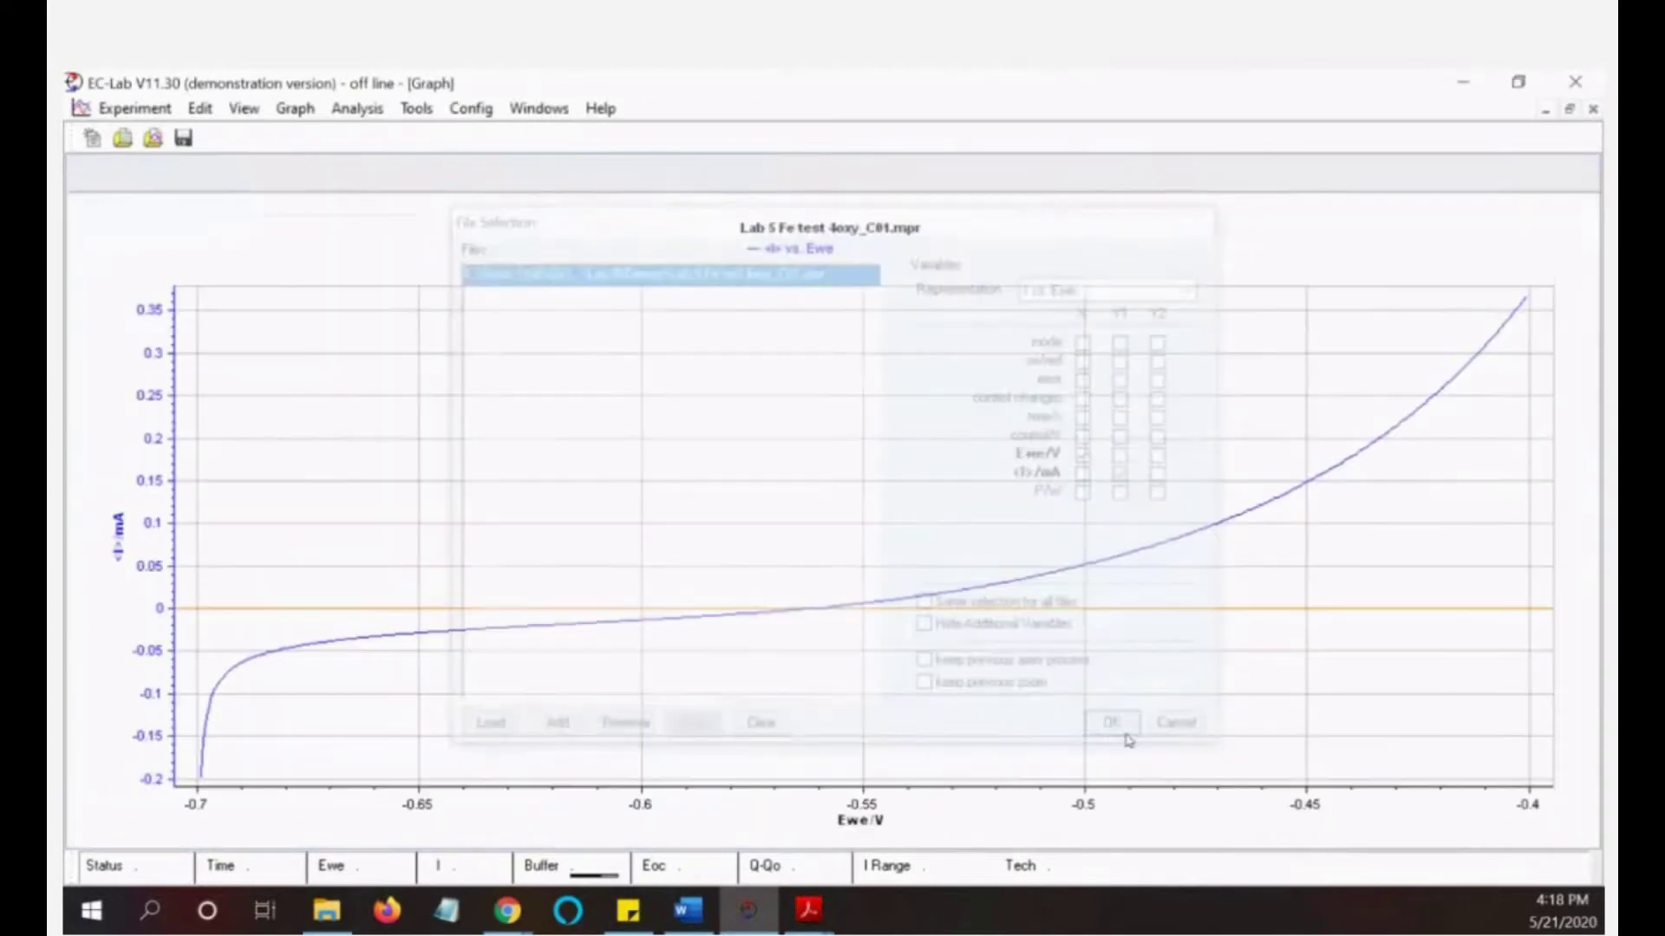
# Run the corrosion Tafel Fit analysis and calculate it over nearly the whole I vs. Ewe curve
pyautogui.scroll(-2, 963, 646)
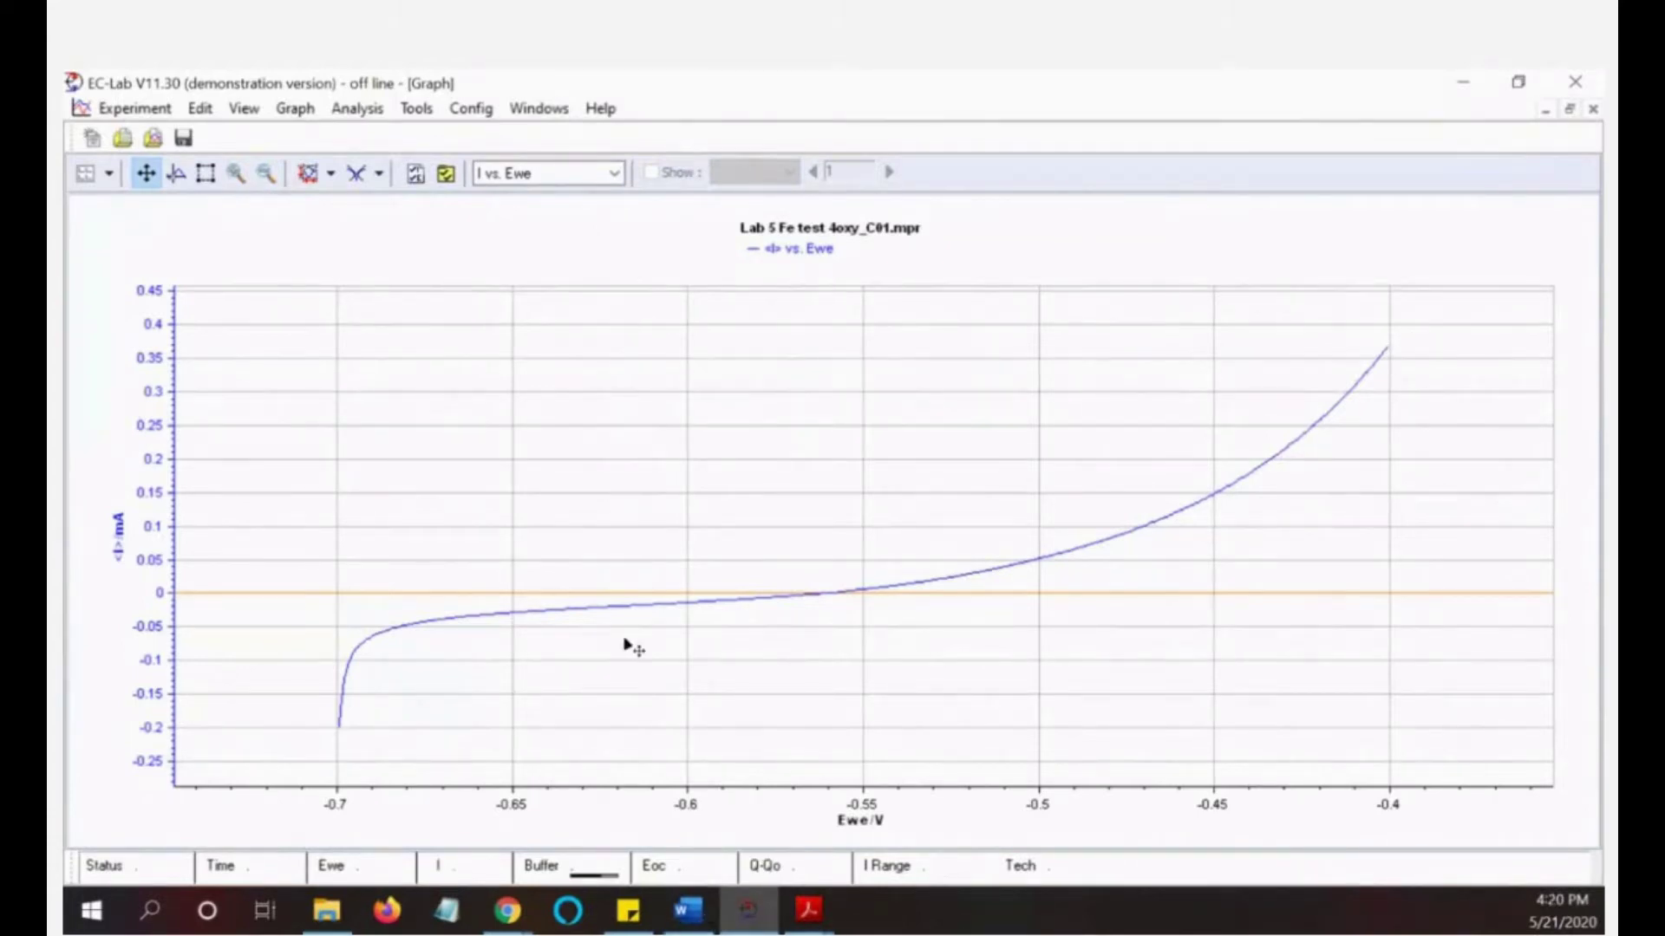
pyautogui.scroll(-2, 633, 649)
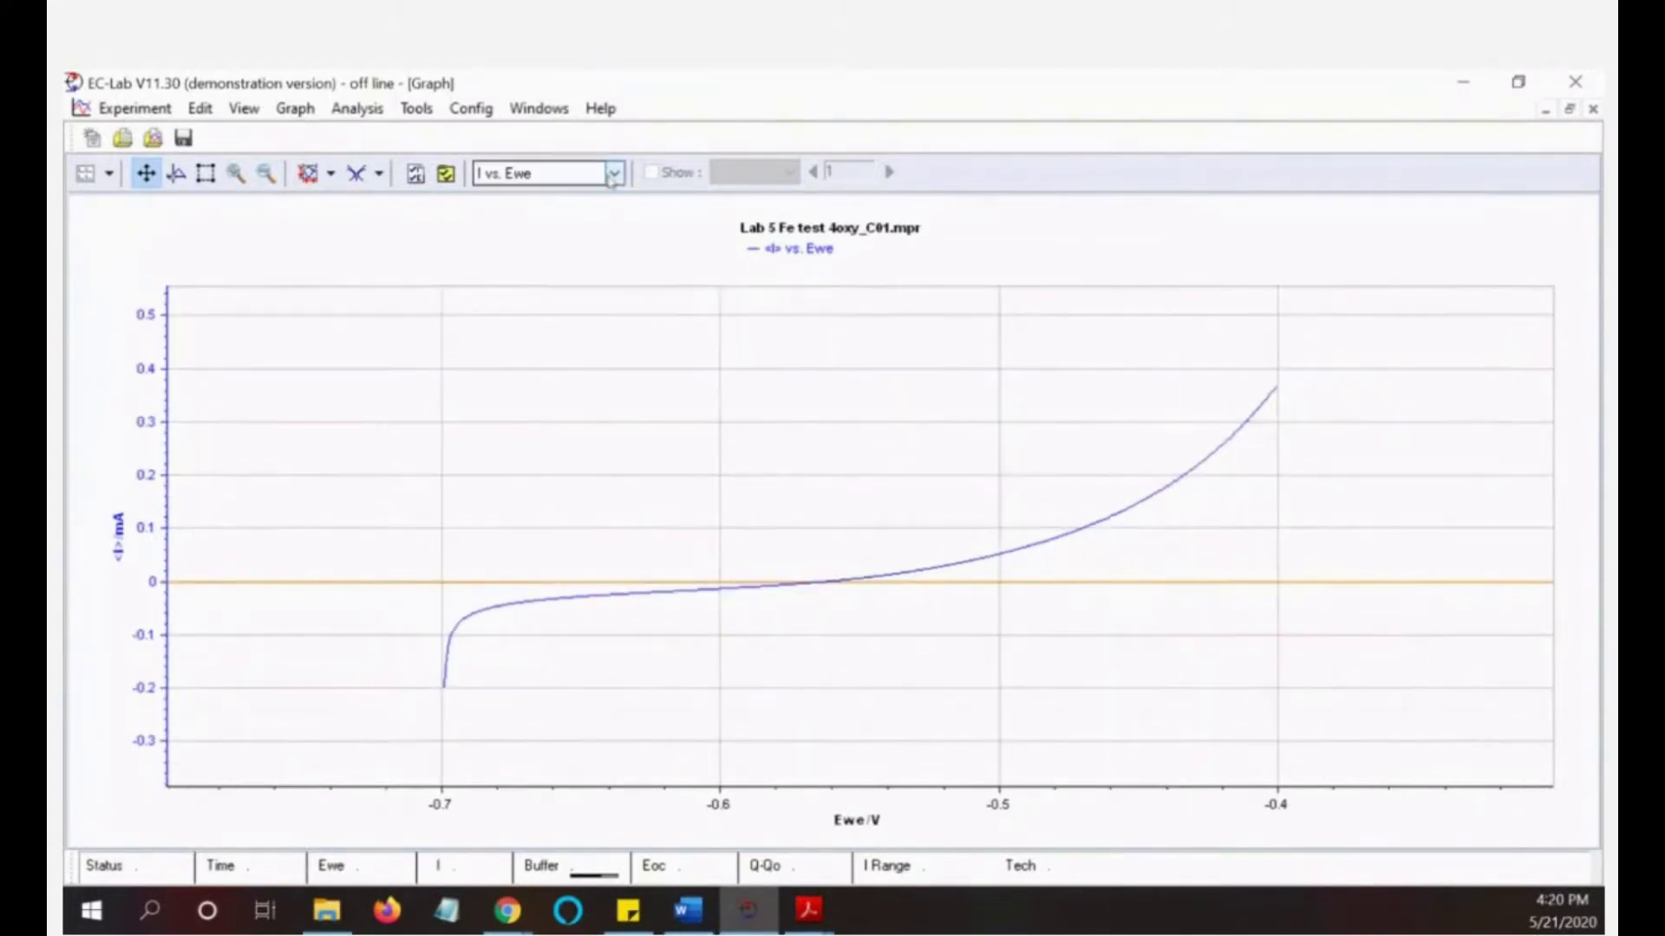
pyautogui.scroll(-1, 564, 407)
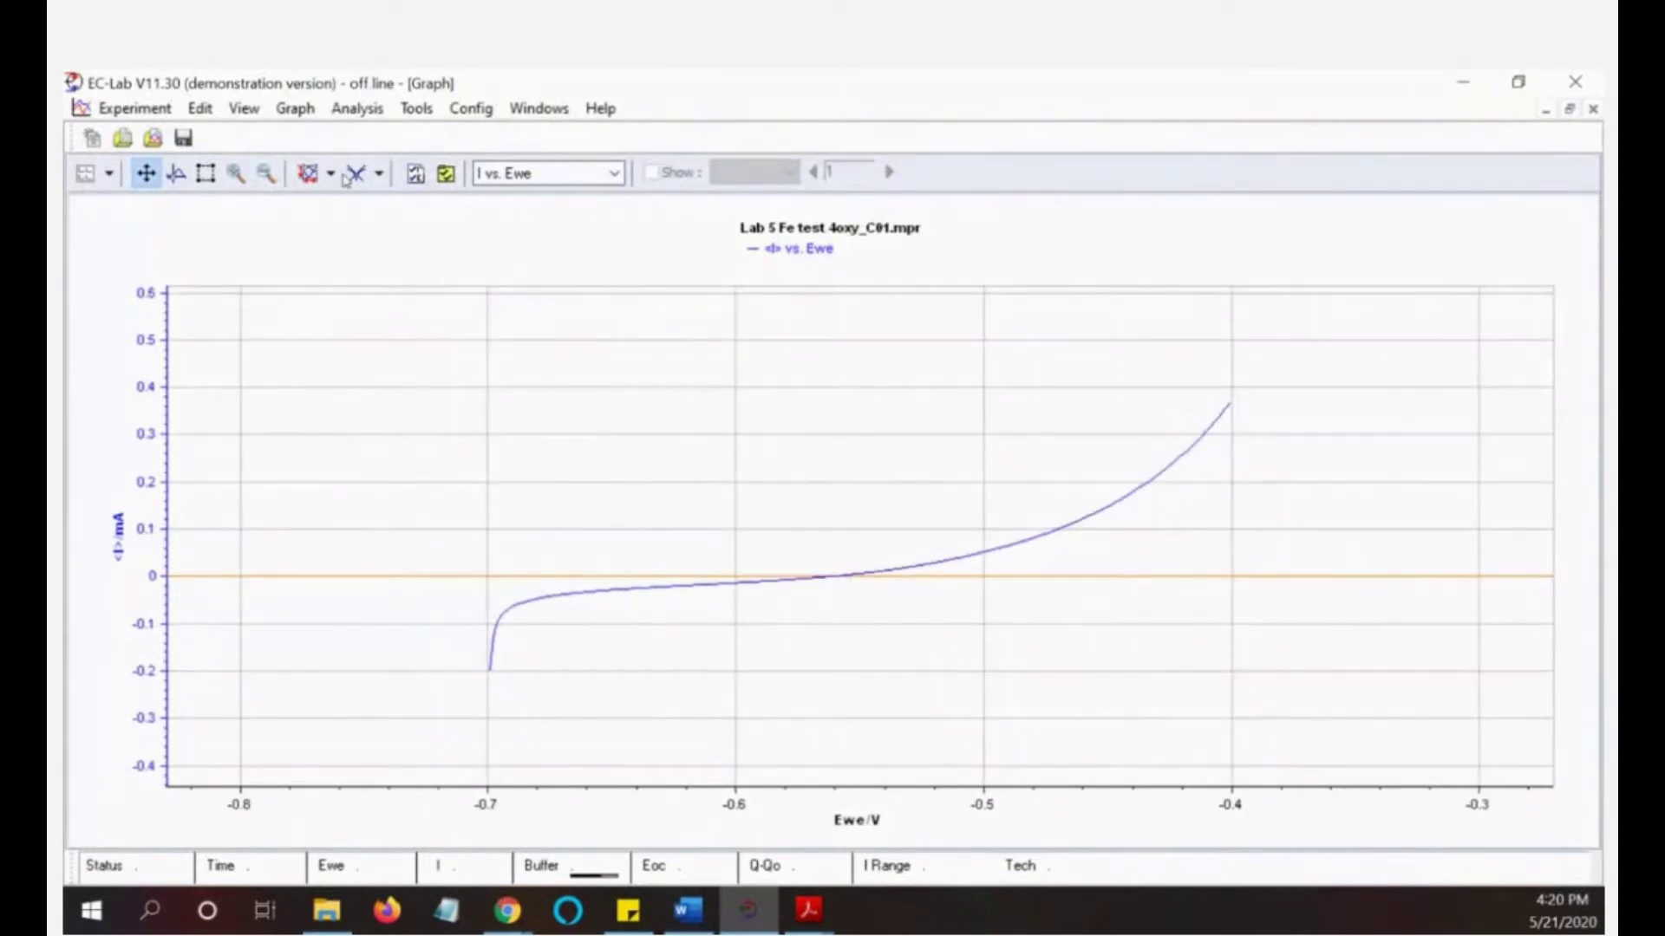
pyautogui.click(378, 175)
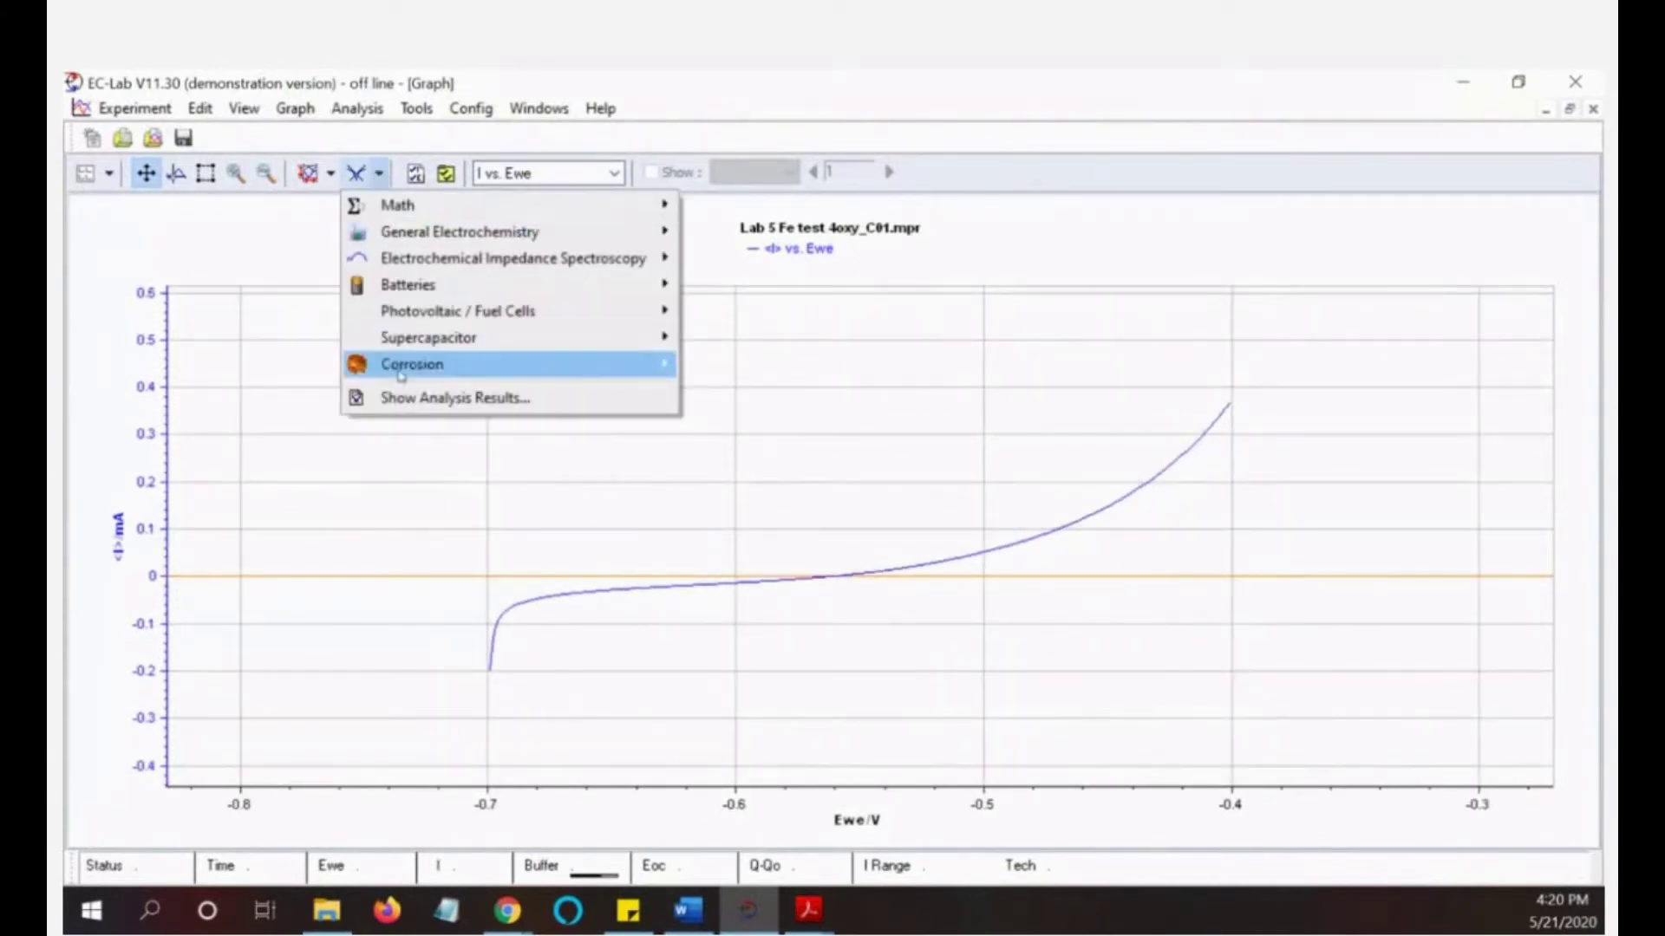
pyautogui.moveTo(465, 365)
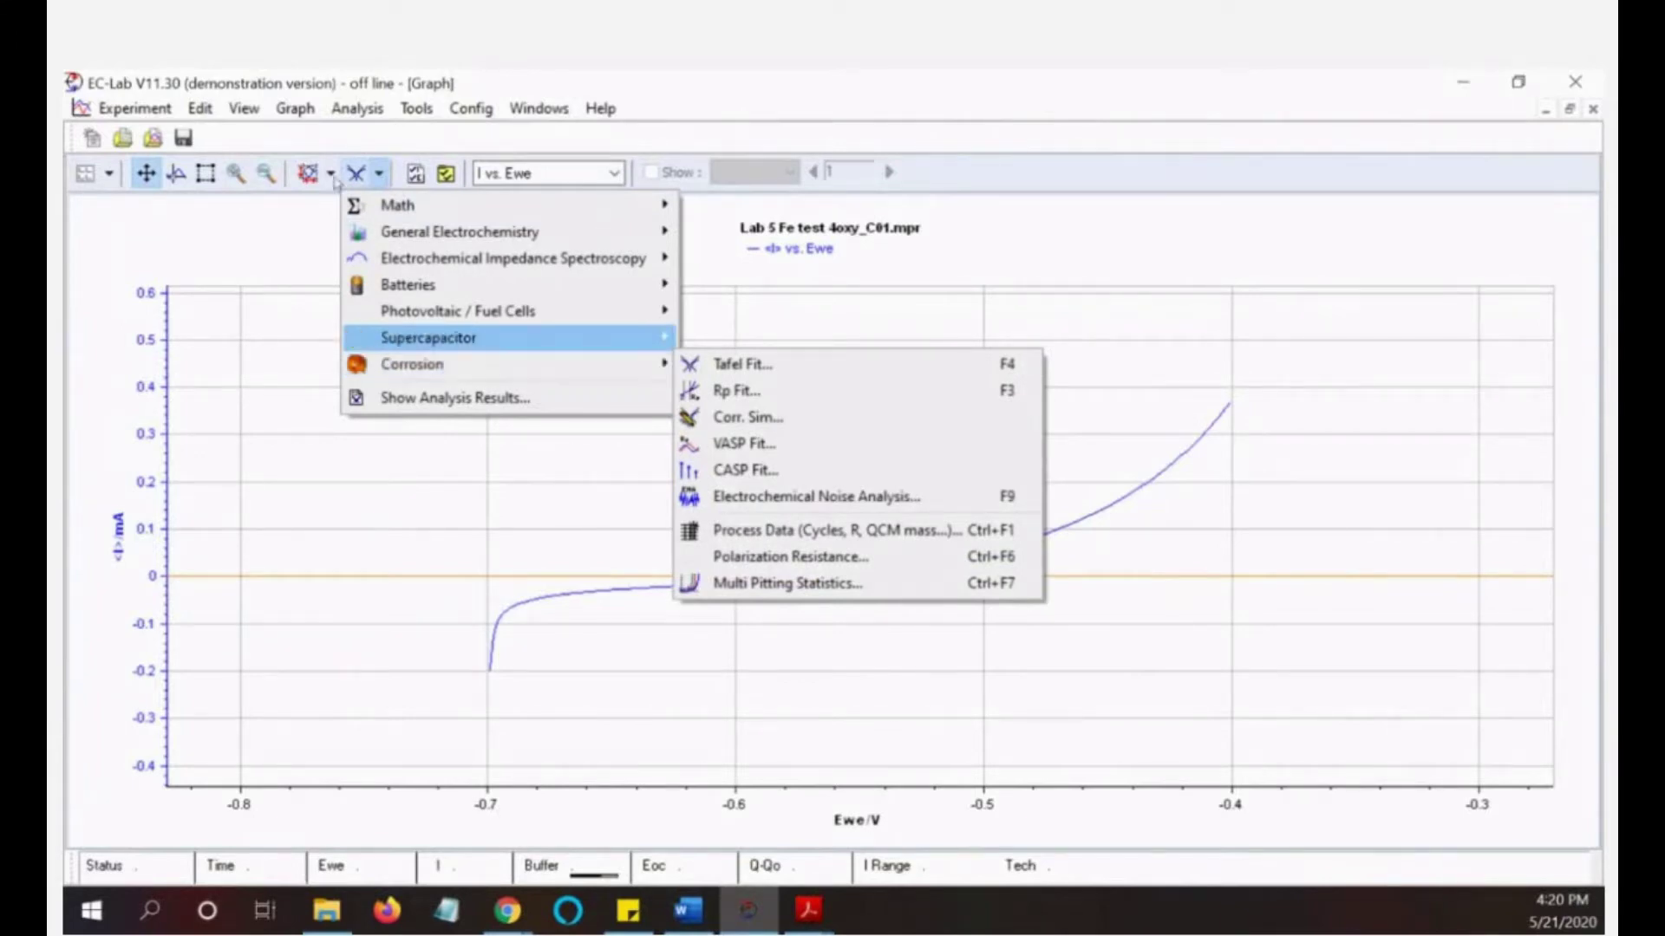
pyautogui.moveTo(548, 380)
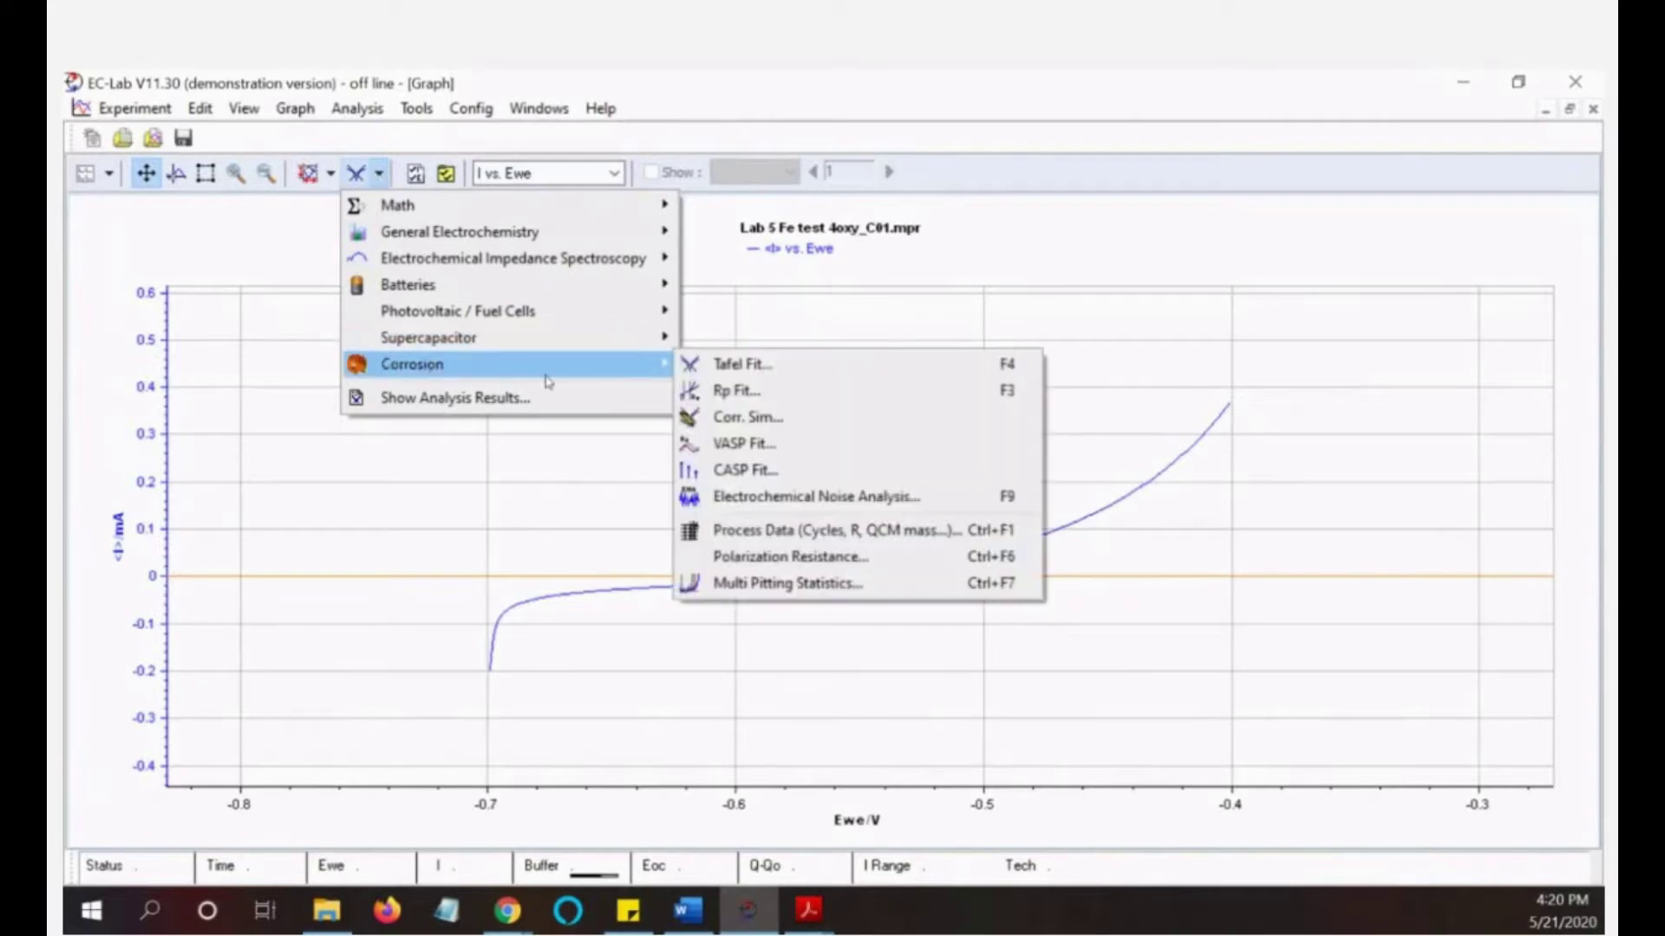
pyautogui.click(768, 365)
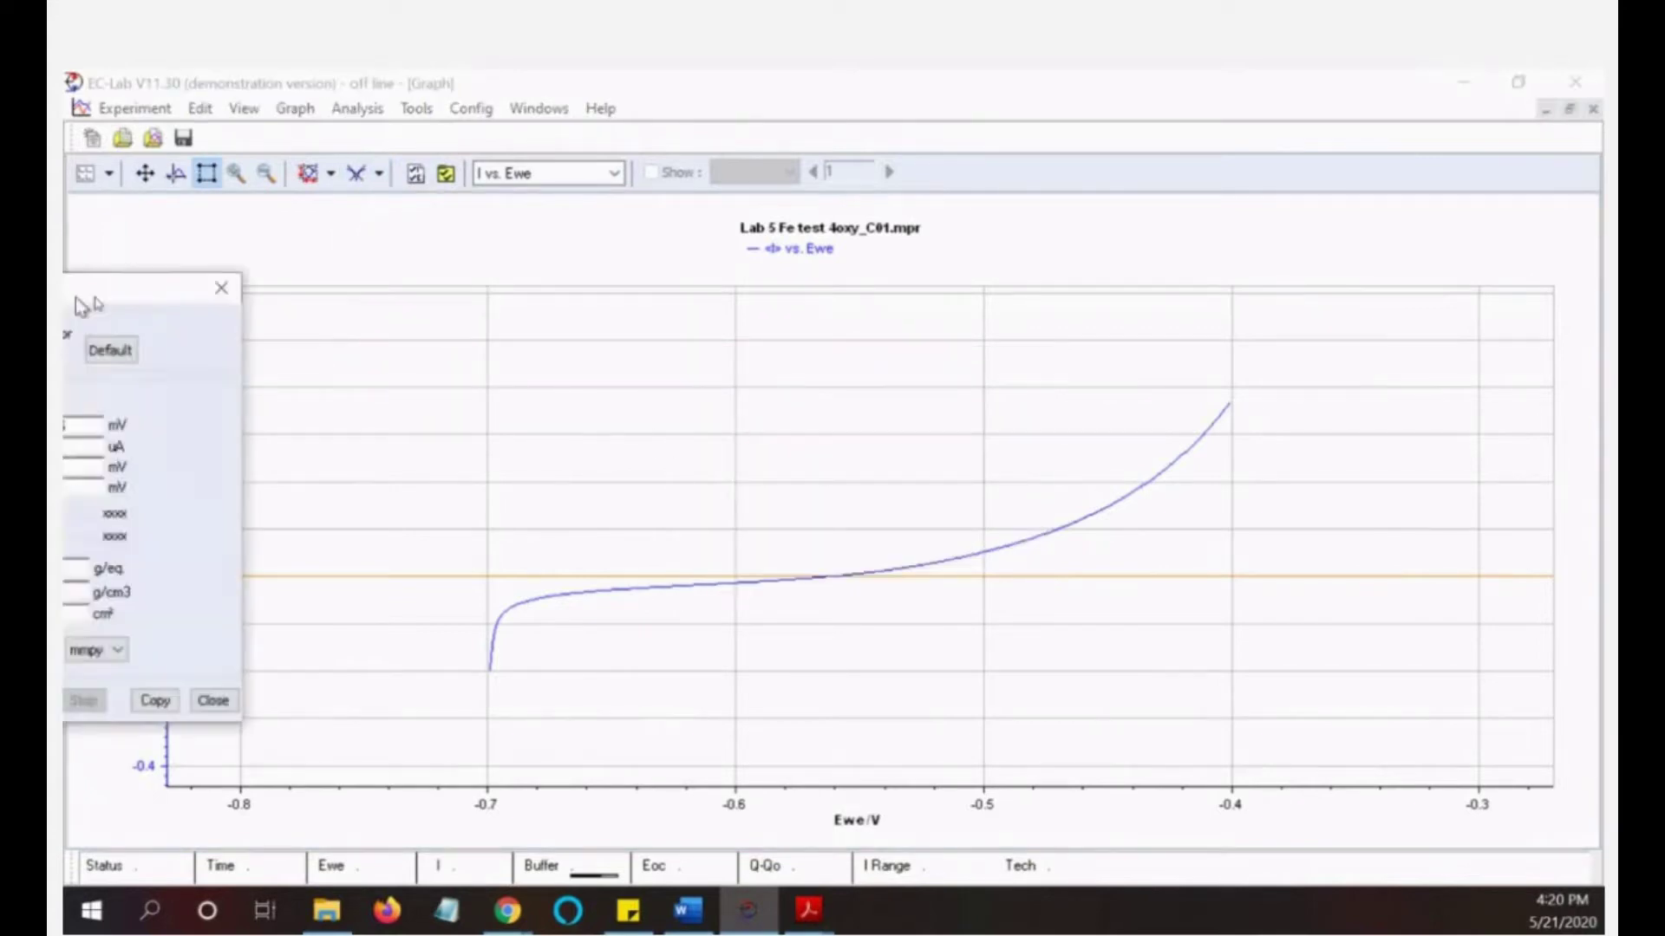
pyautogui.scroll(-3, 706, 542)
pyautogui.moveTo(500, 377); pyautogui.dragTo(1200, 699)
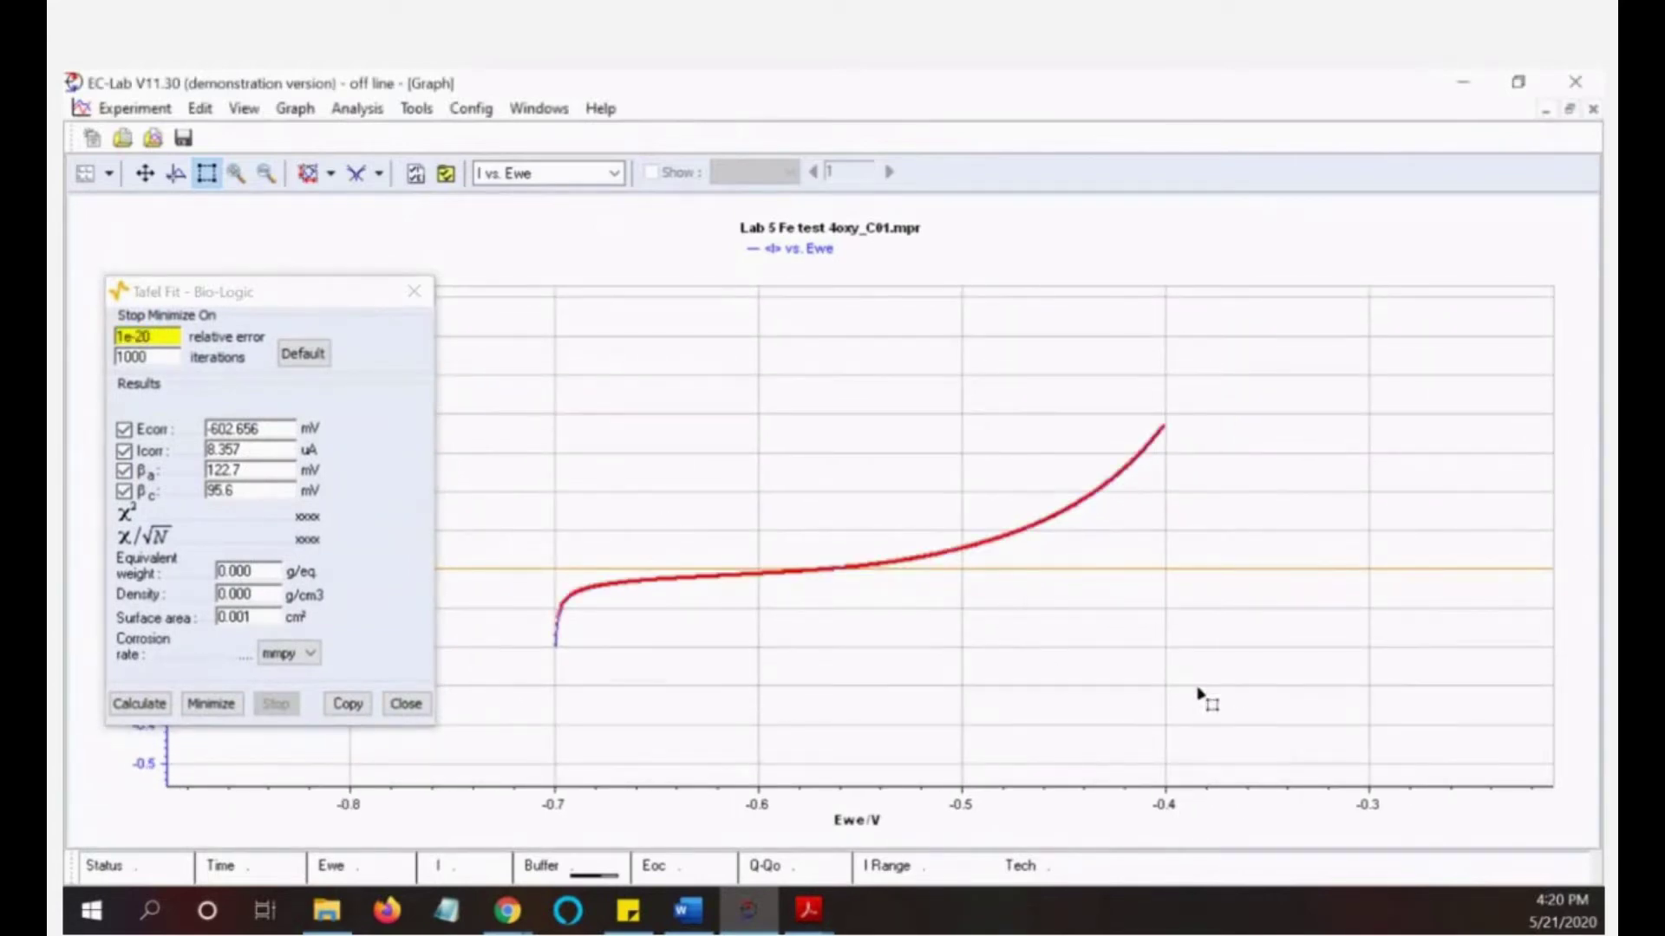
pyautogui.click(162, 706)
pyautogui.click(890, 579)
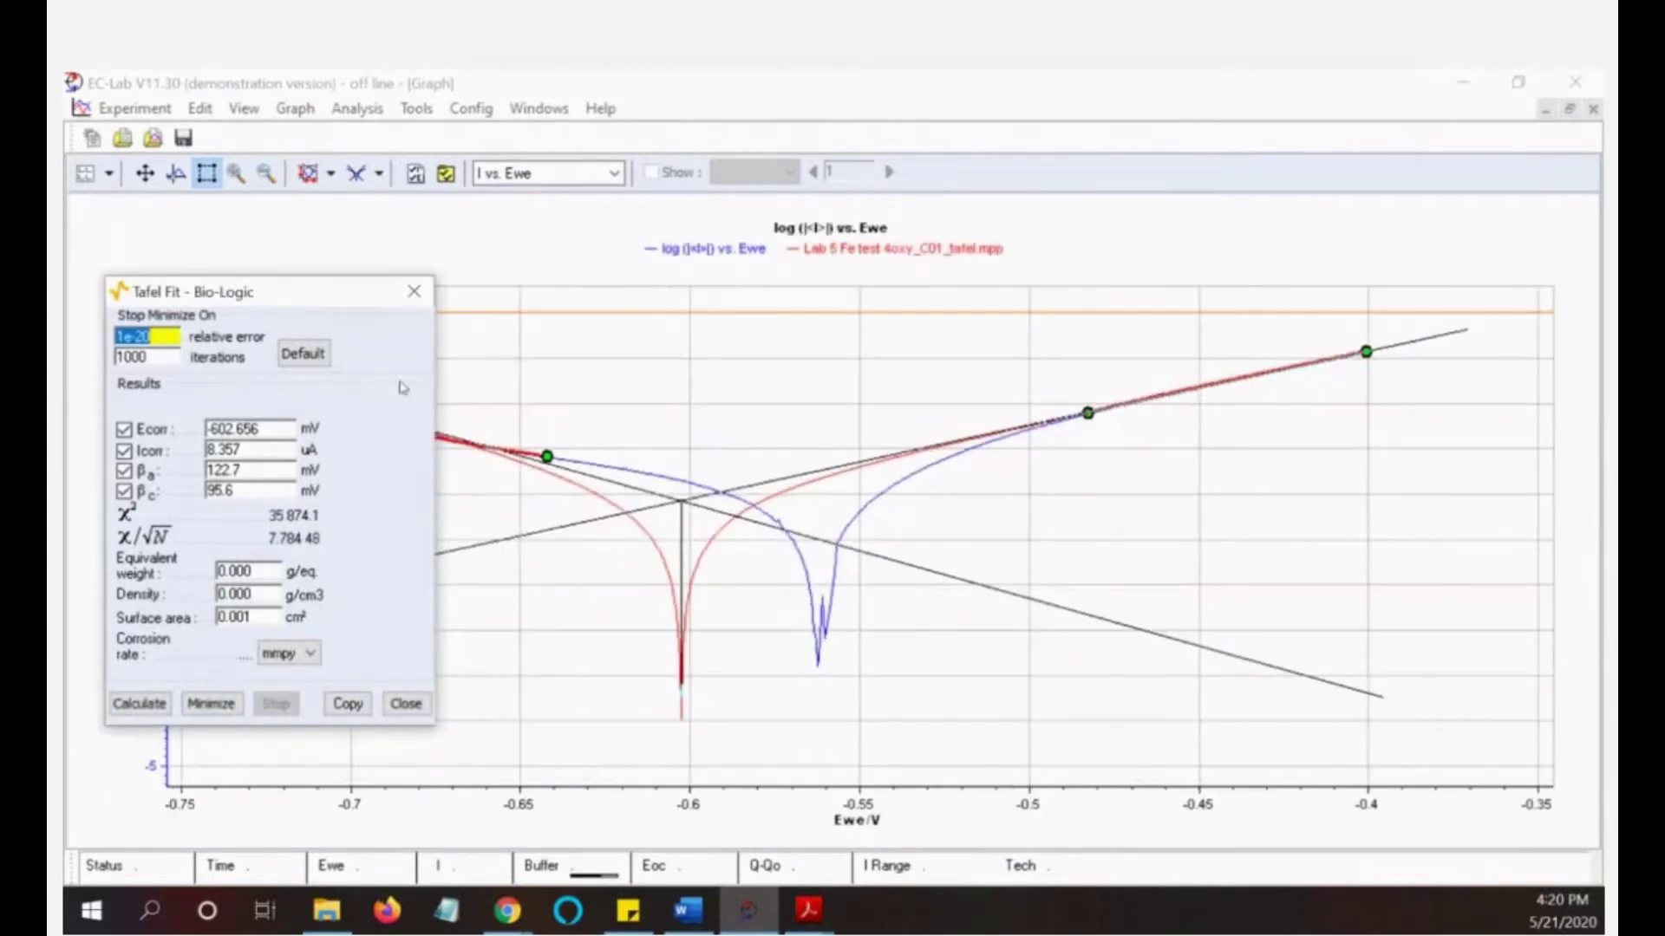
# Move the Tafel Fit window clear of the curve and shift the cathodic fit range to about -0.66 to -0.61 V
pyautogui.moveTo(301, 296); pyautogui.dragTo(450, 295)
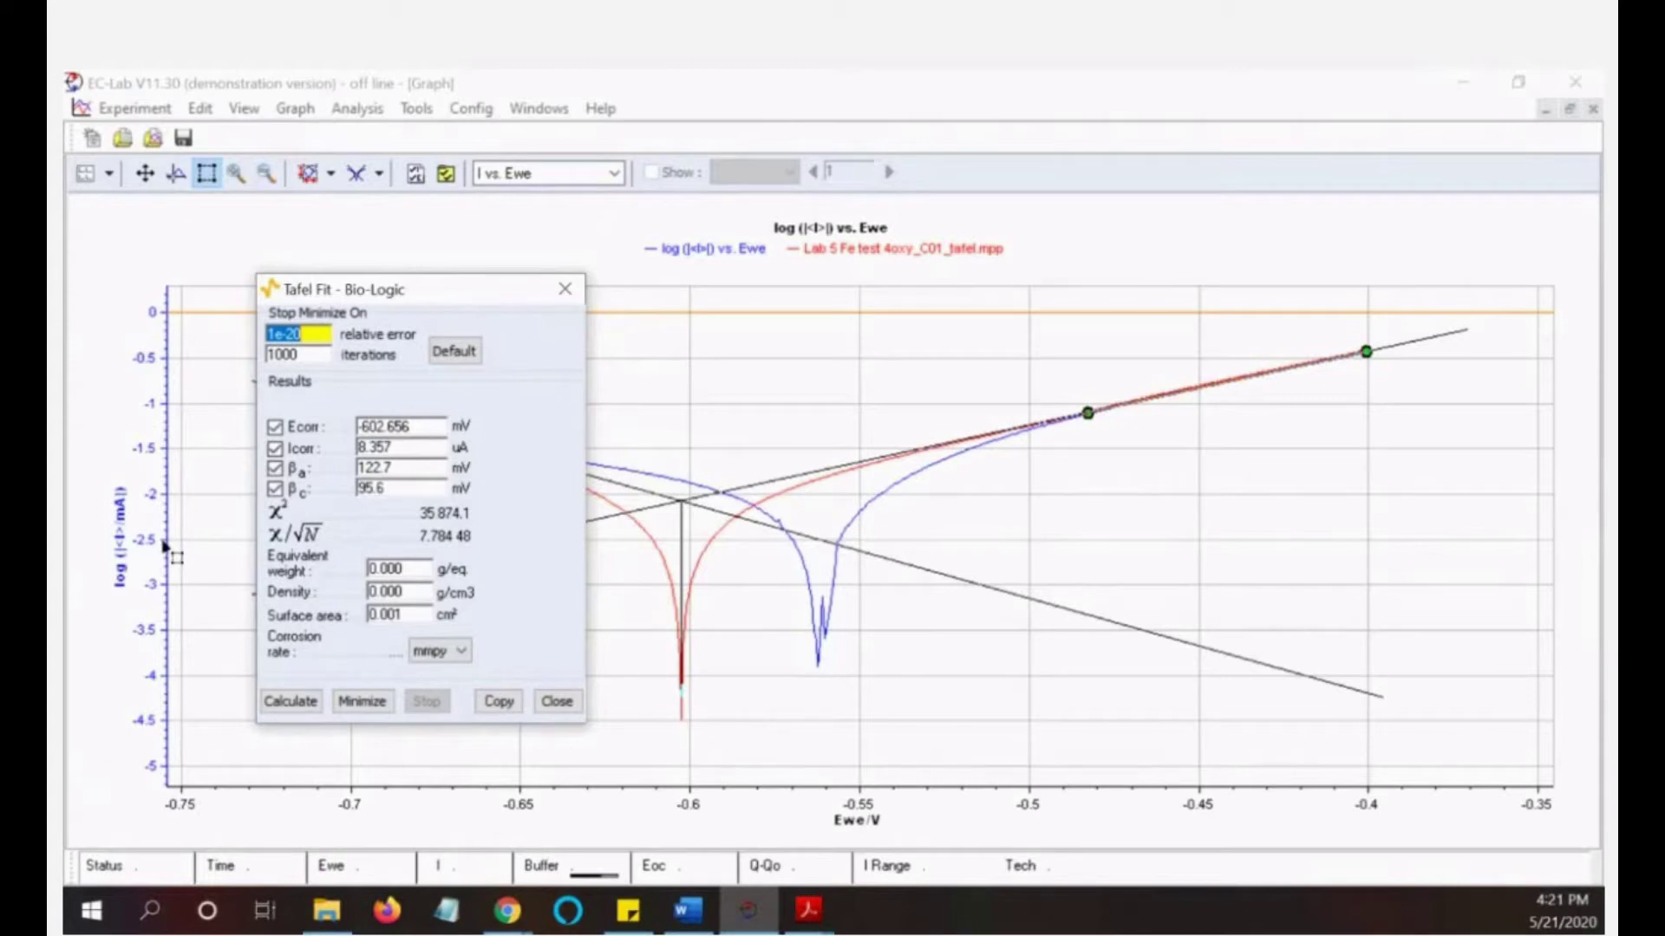
pyautogui.moveTo(373, 302); pyautogui.dragTo(274, 302)
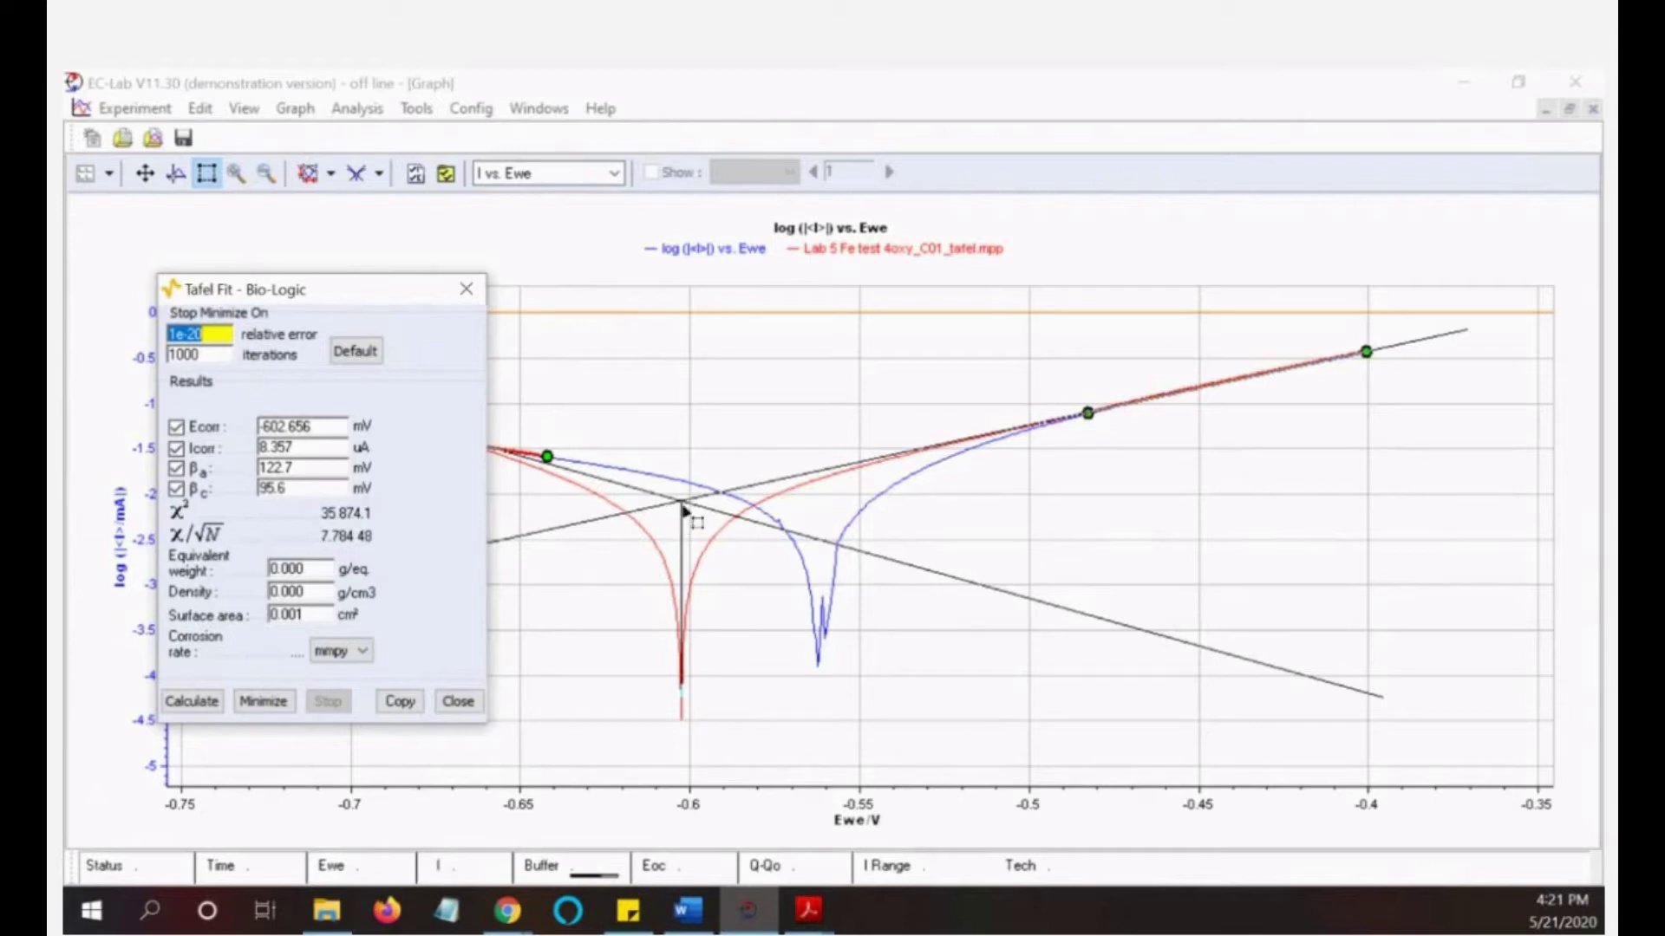
pyautogui.moveTo(338, 291); pyautogui.dragTo(269, 283)
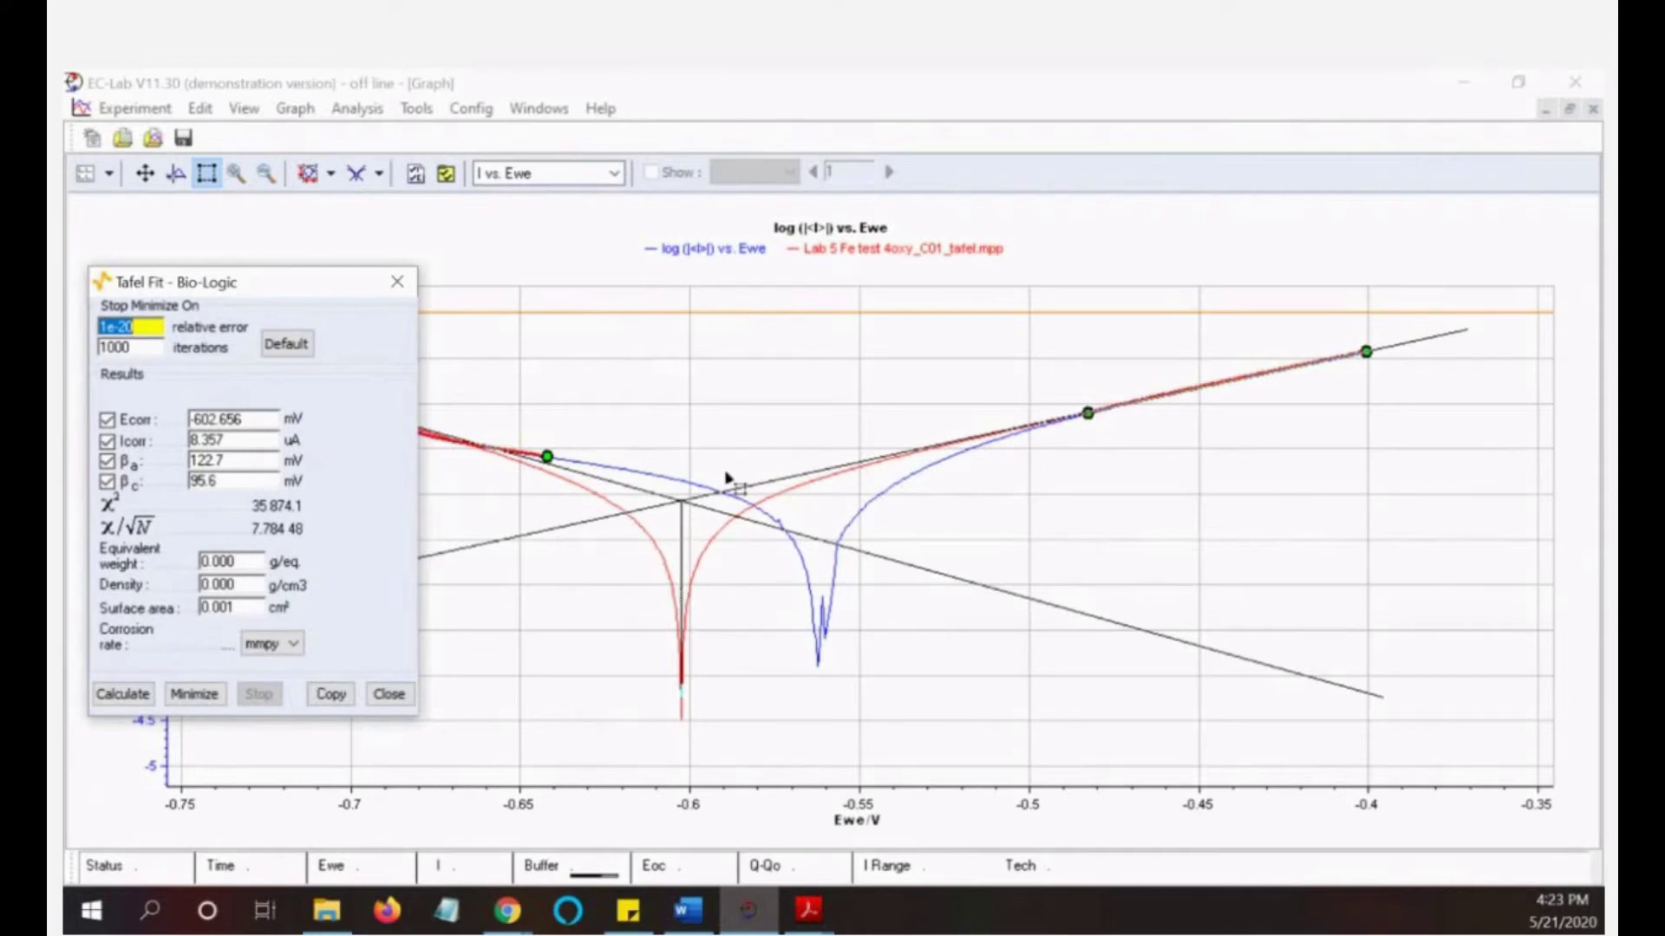
pyautogui.moveTo(294, 292); pyautogui.dragTo(302, 464)
pyautogui.click(355, 379)
pyautogui.moveTo(355, 379)
pyautogui.mouseDown()
pyautogui.moveTo(478, 448)
pyautogui.moveTo(598, 472)
pyautogui.mouseUp()
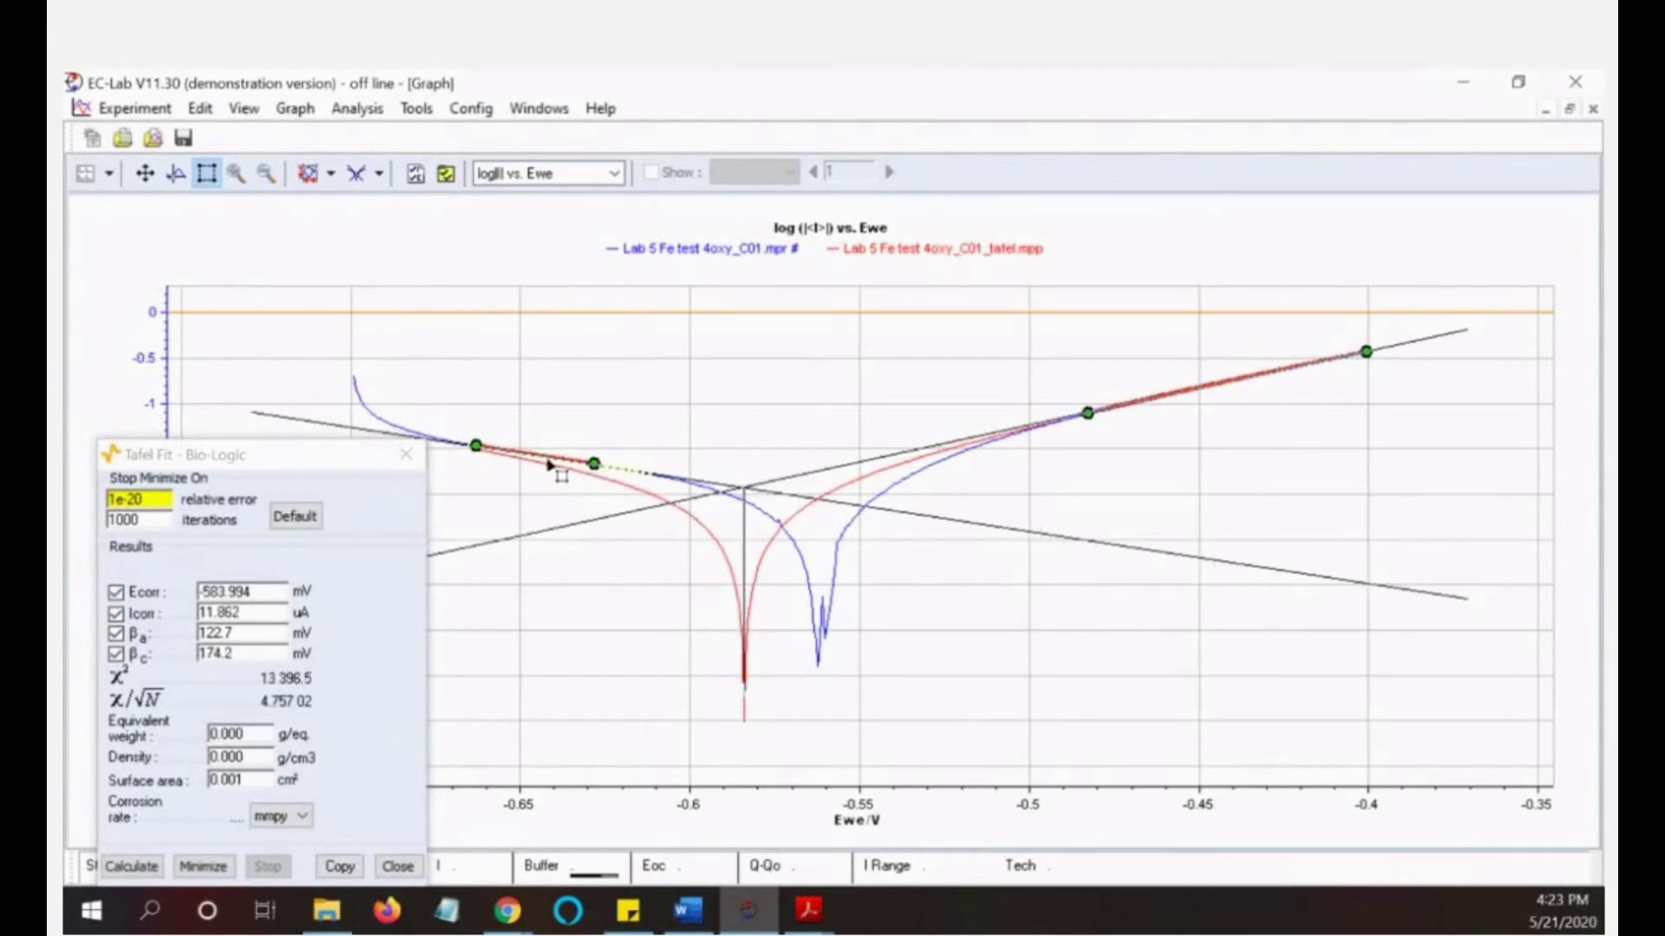
pyautogui.moveTo(476, 446); pyautogui.dragTo(501, 454)
pyautogui.moveTo(605, 469); pyautogui.dragTo(634, 478)
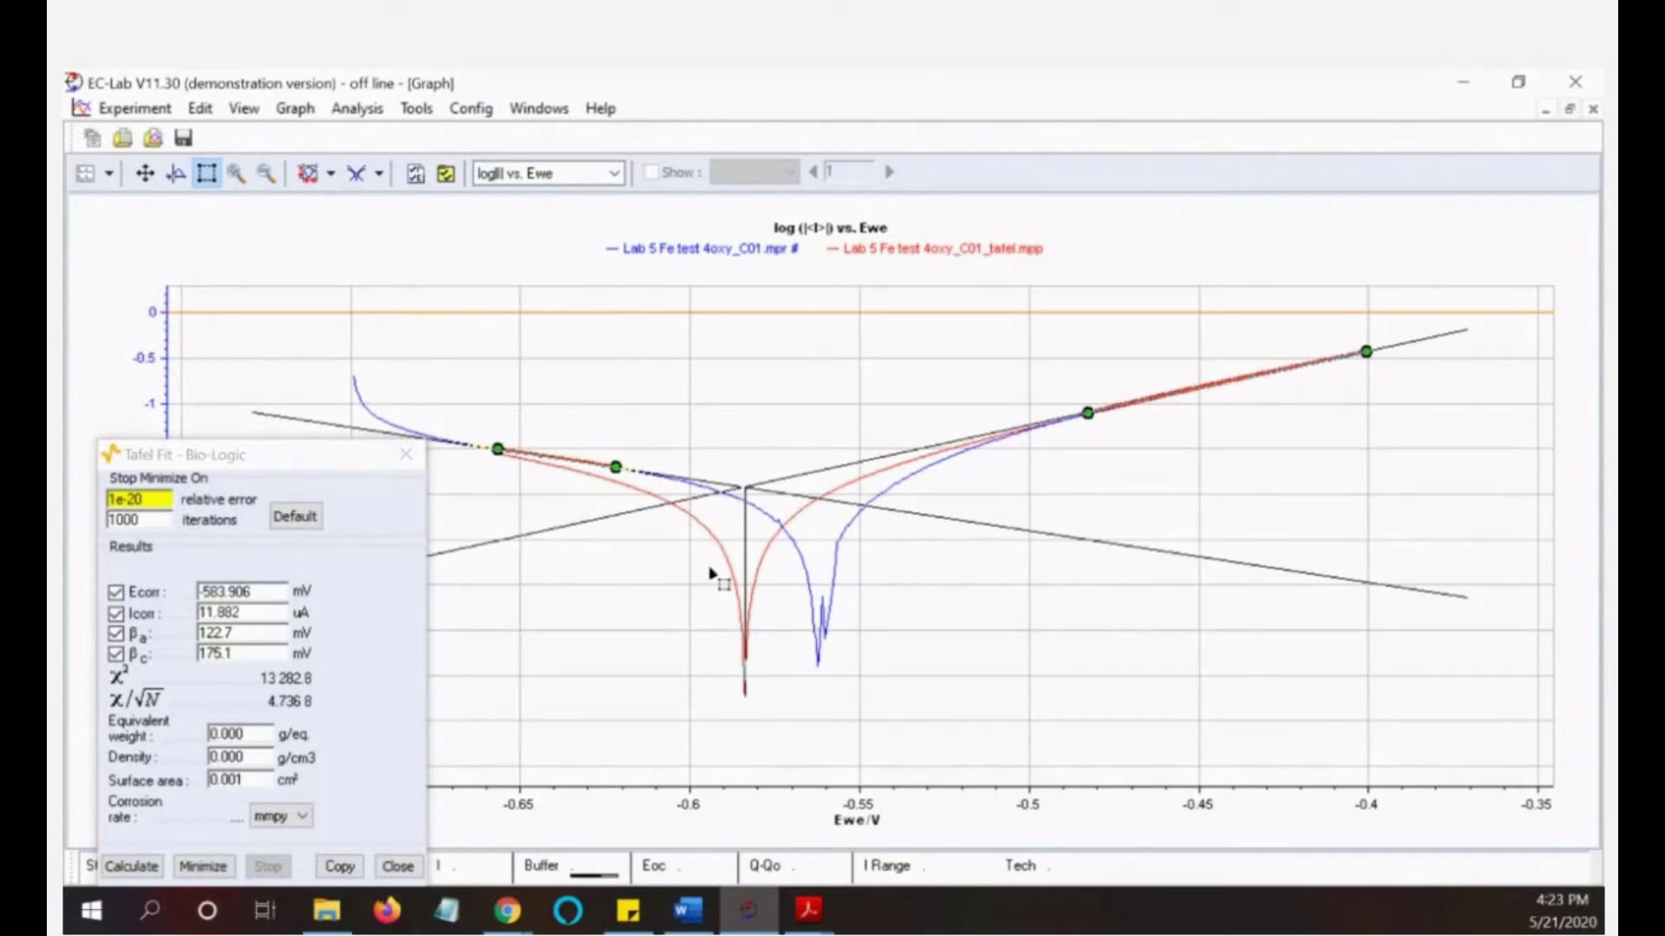
pyautogui.moveTo(618, 469); pyautogui.dragTo(642, 473)
# Narrow the anodic branch's Tafel fit range to about -0.51 to -0.48 V
pyautogui.moveTo(1090, 416); pyautogui.dragTo(1027, 430)
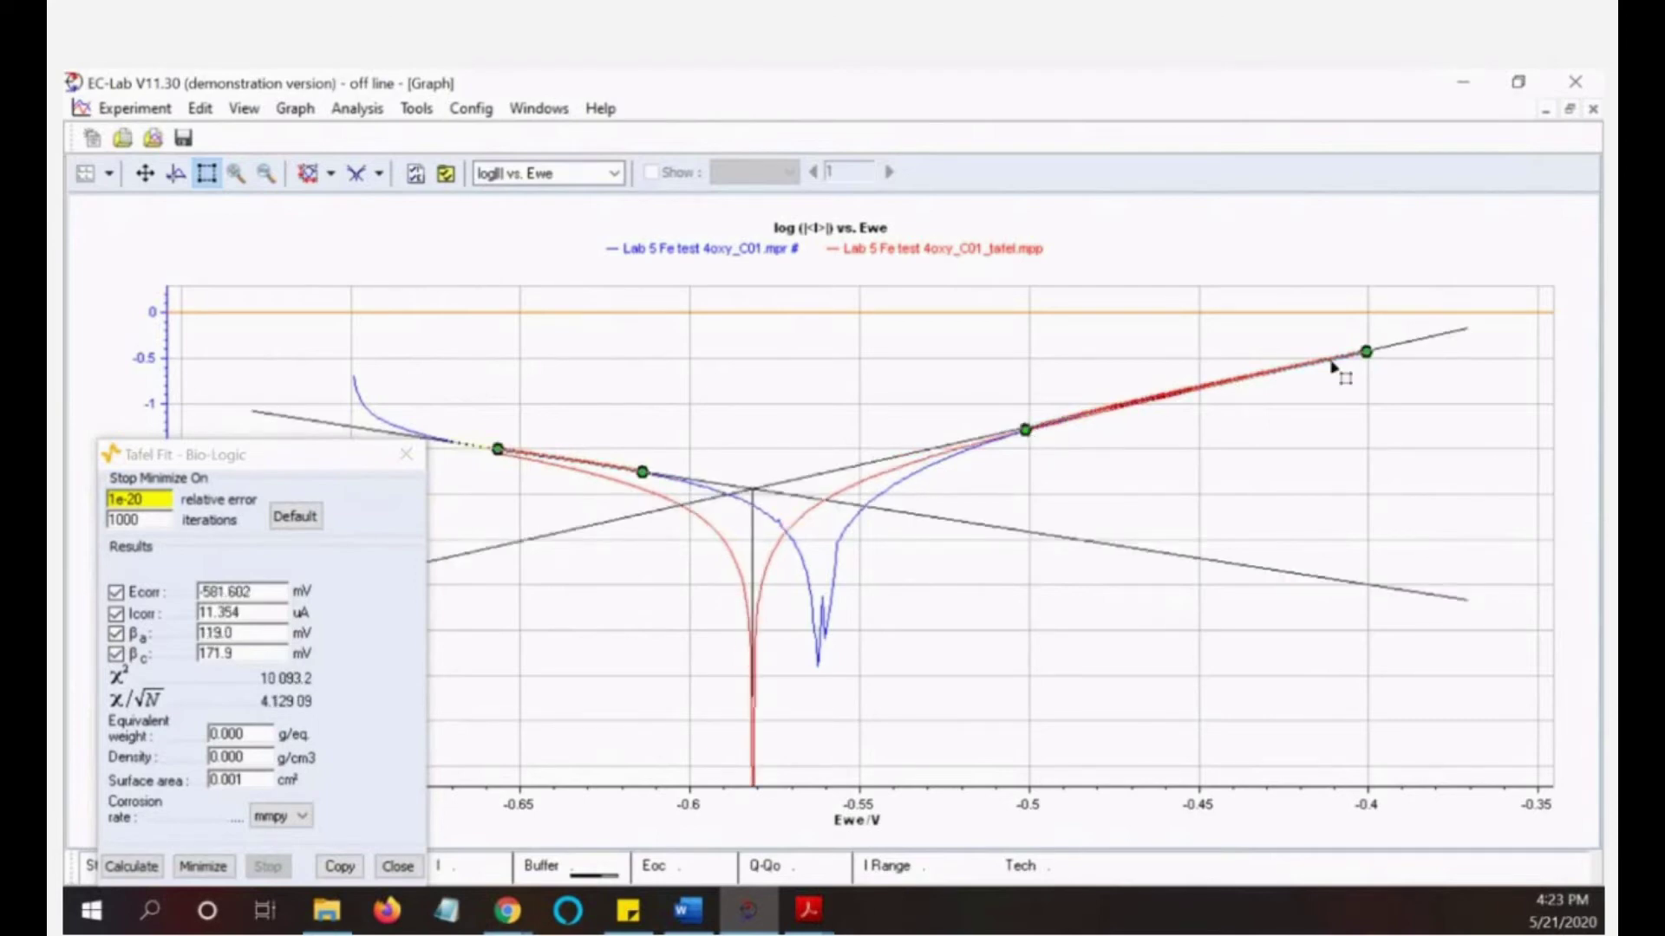
pyautogui.moveTo(1368, 353); pyautogui.dragTo(1207, 387)
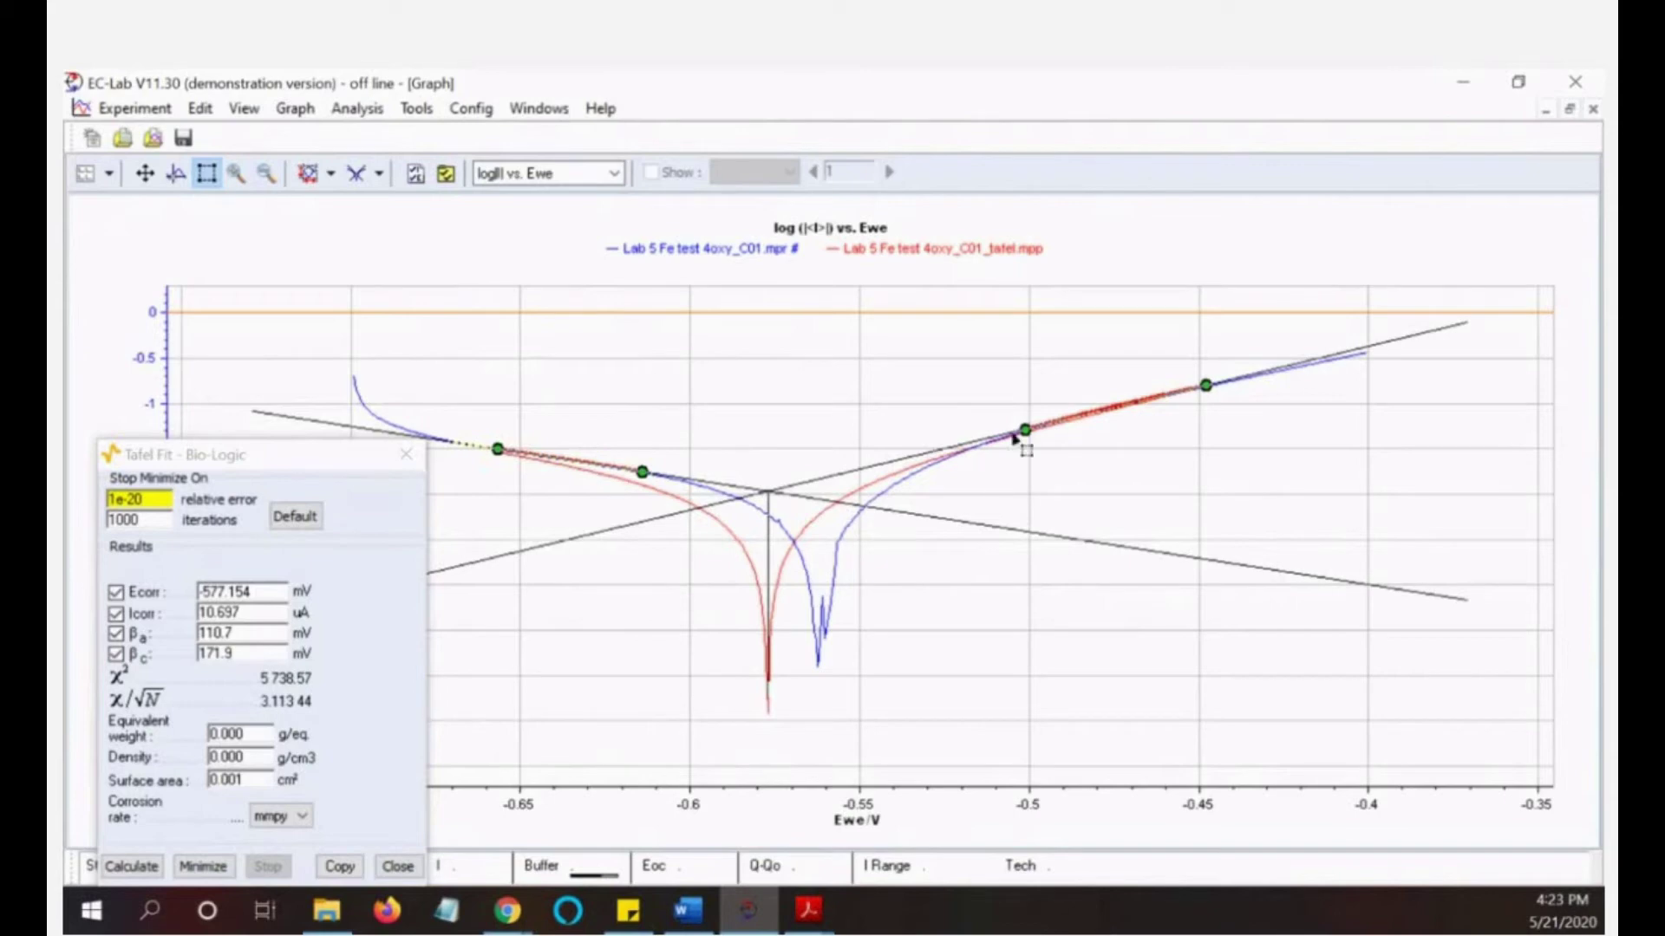
pyautogui.moveTo(1026, 432); pyautogui.dragTo(983, 443)
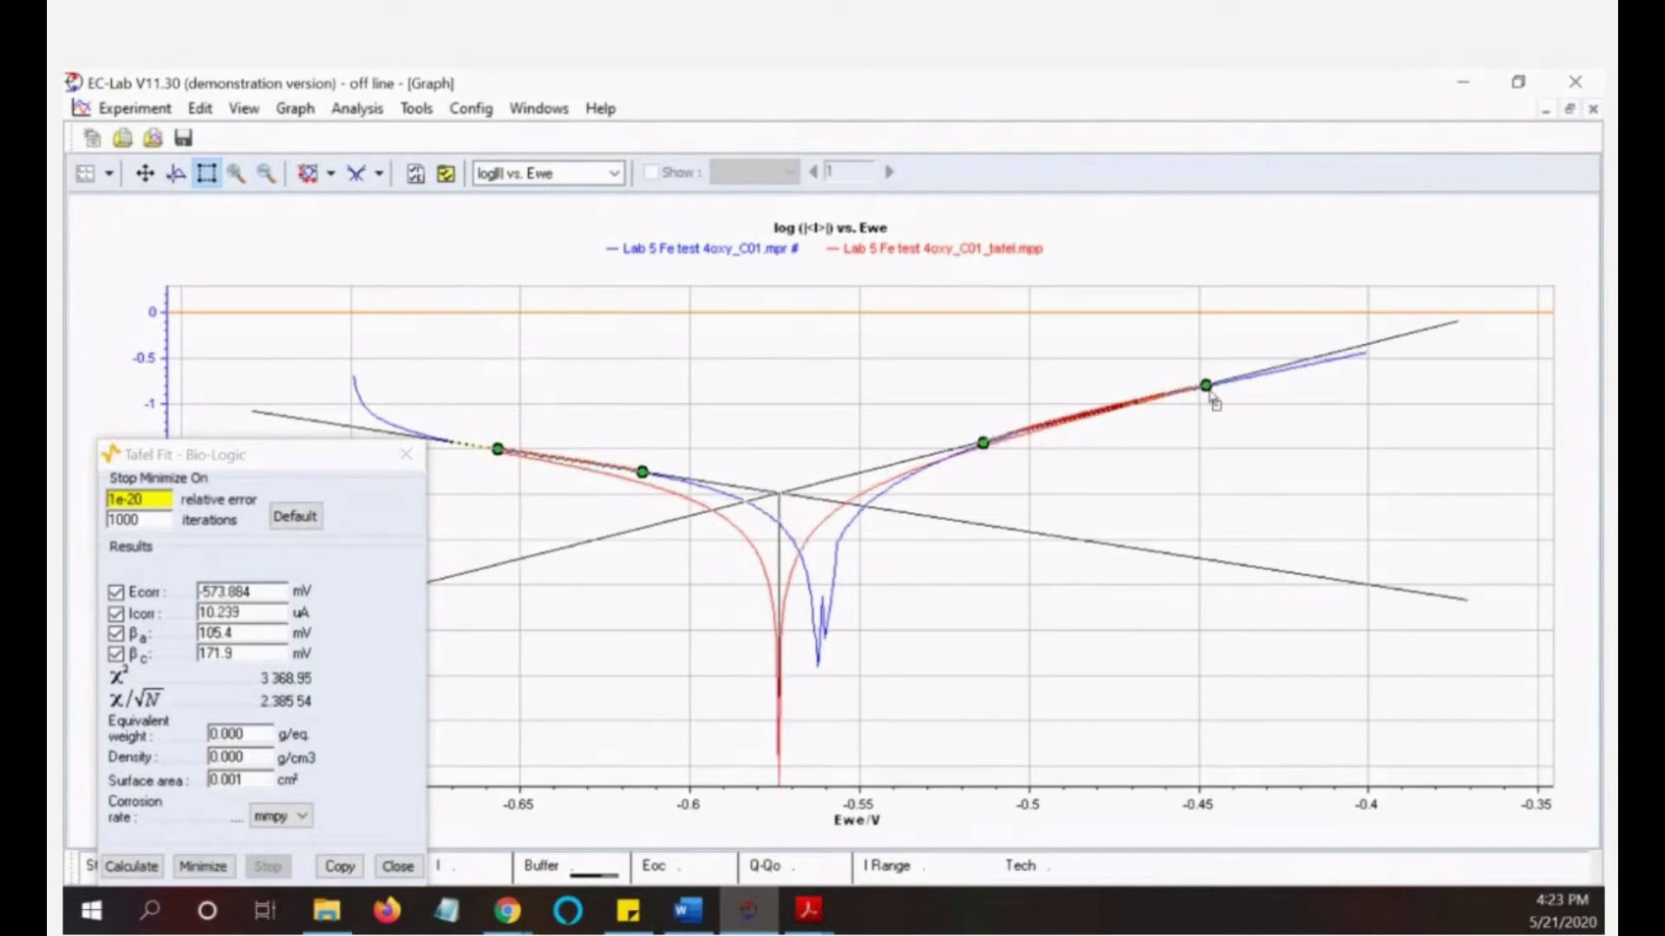
pyautogui.moveTo(1211, 393); pyautogui.dragTo(1132, 405)
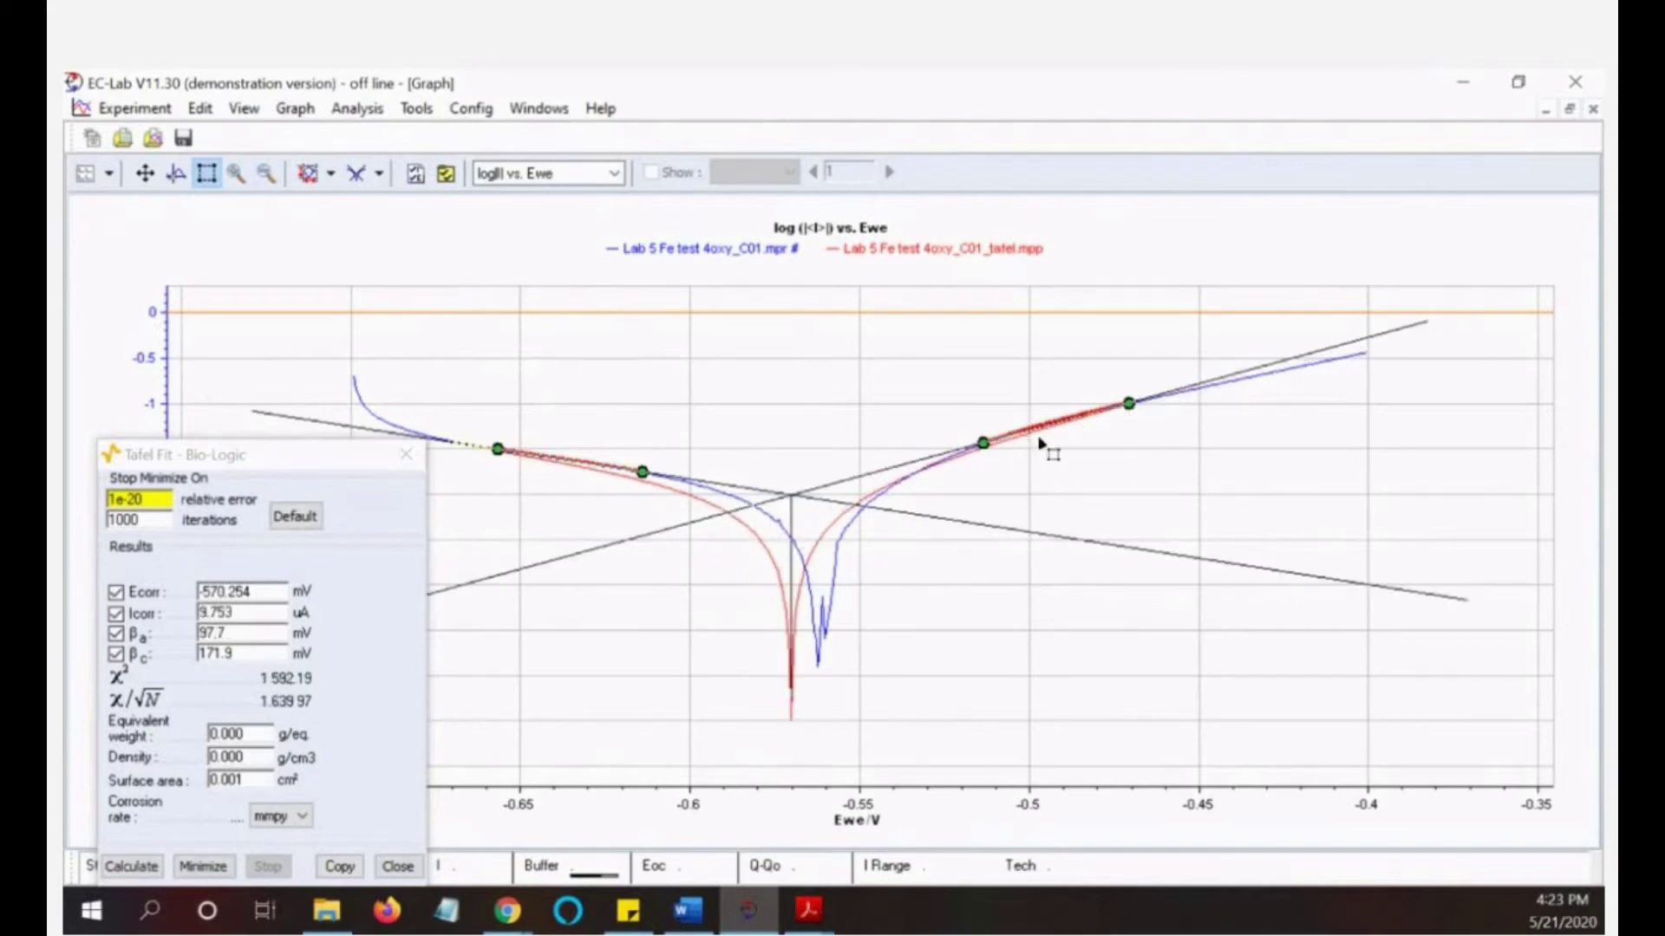
pyautogui.moveTo(1132, 407); pyautogui.dragTo(1108, 413)
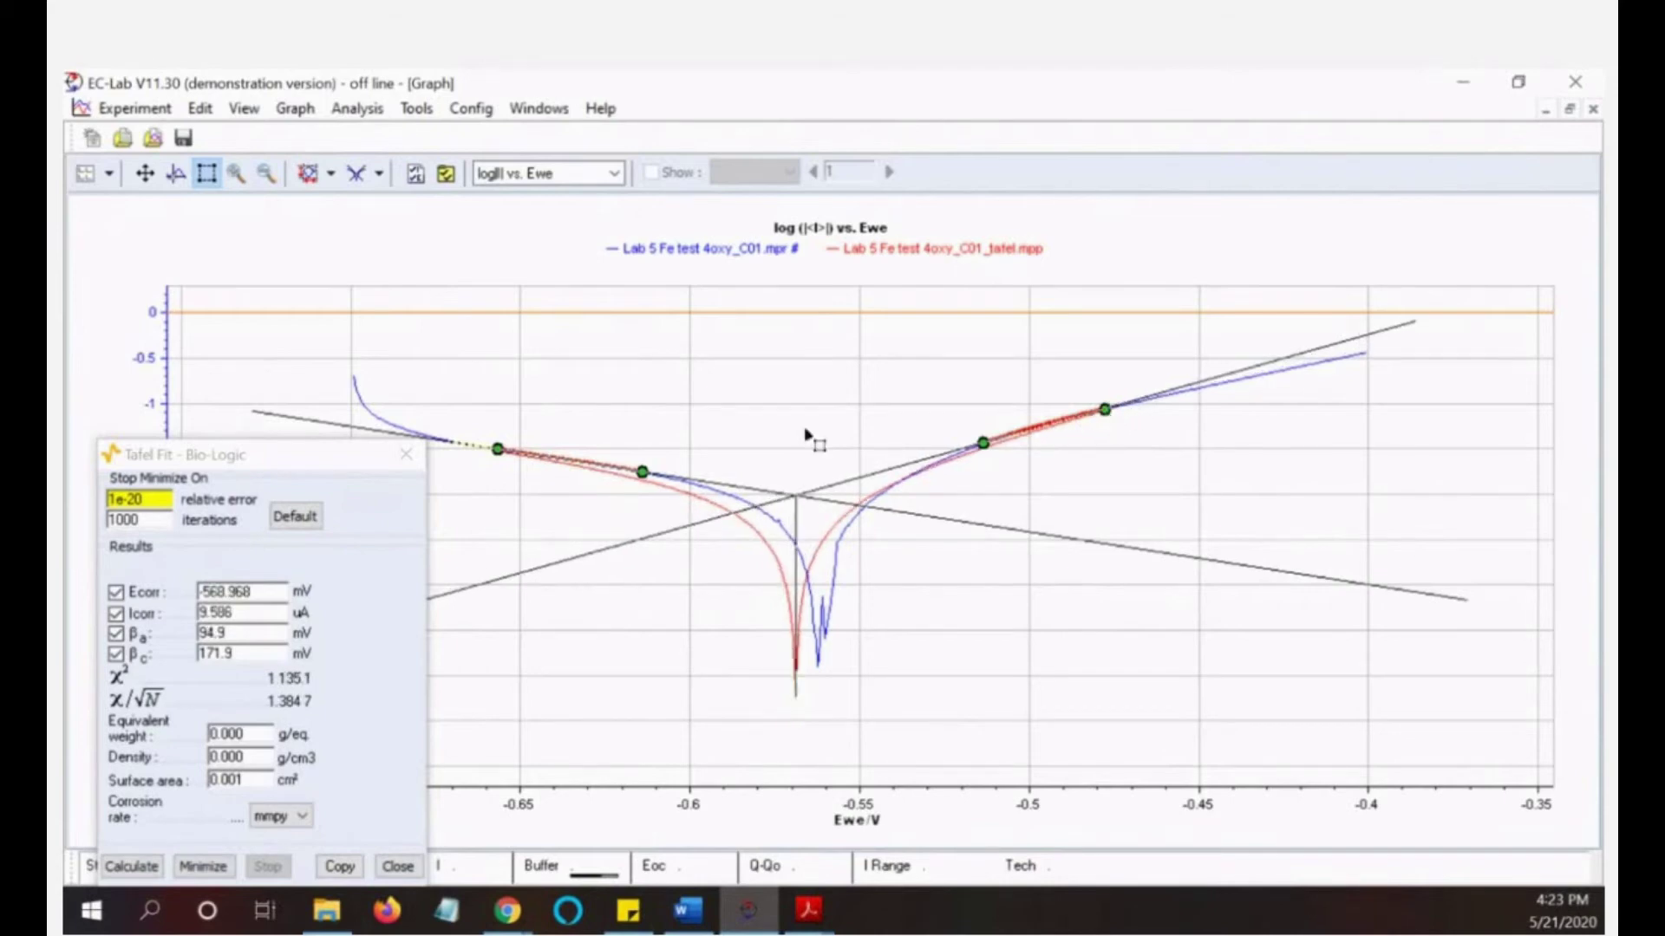
# Refine the fit ranges to about -0.63 to -0.60 V on the cathodic branch and -0.53 to -0.51 V on the anodic branch
pyautogui.moveTo(656, 473); pyautogui.dragTo(692, 484)
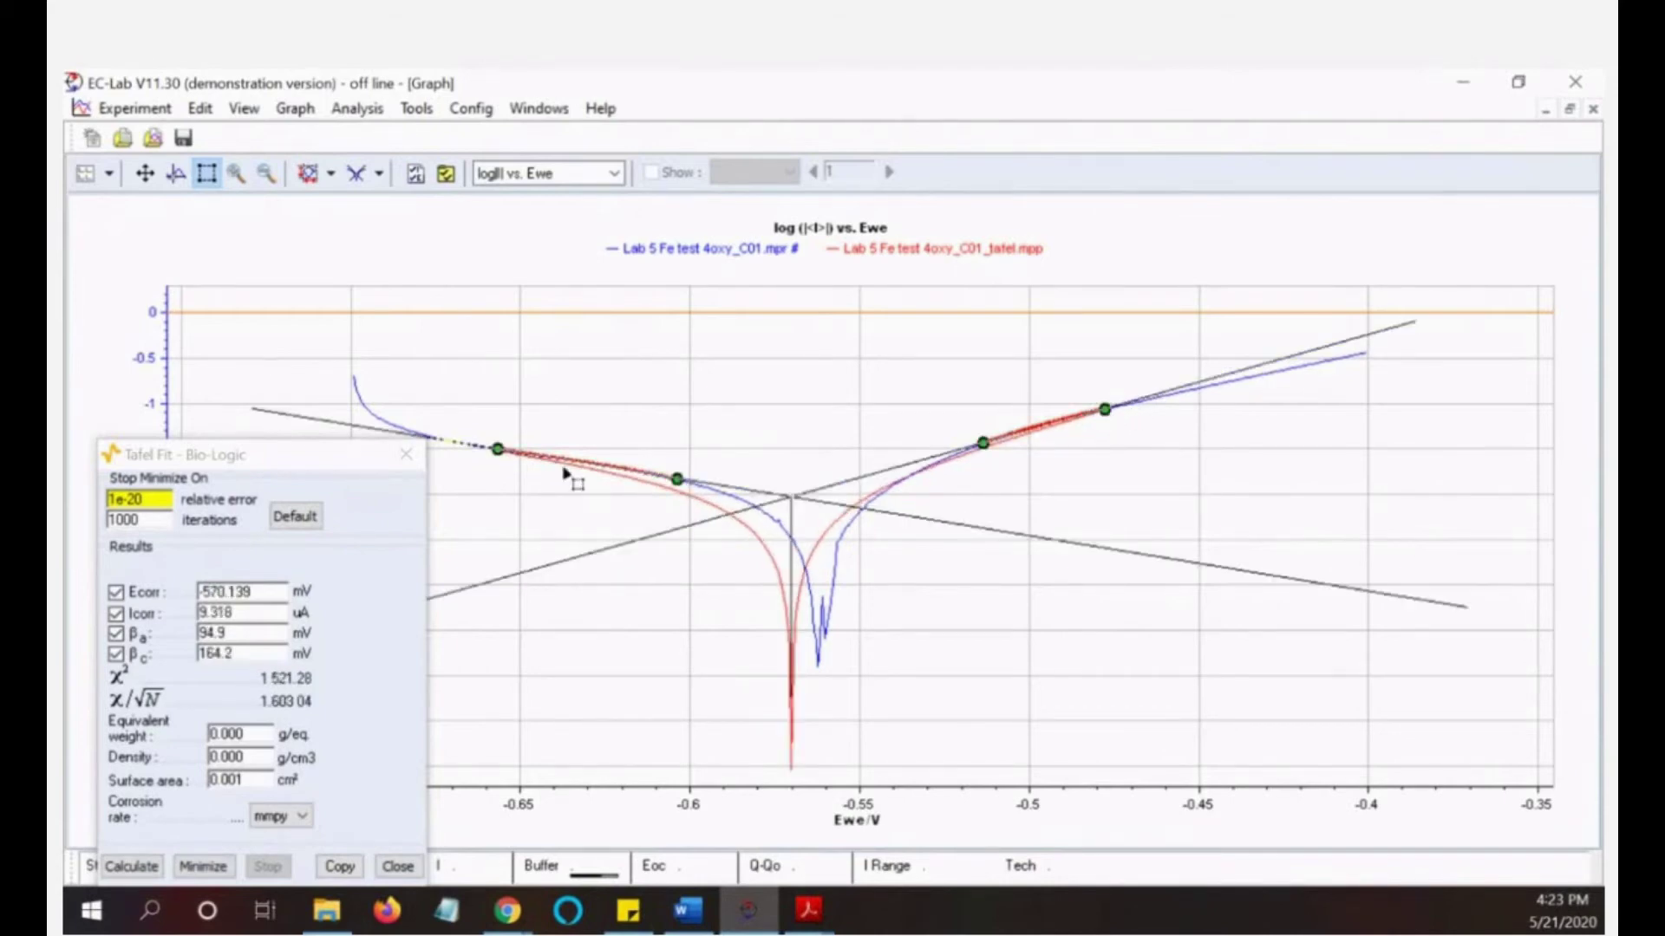
pyautogui.moveTo(512, 456); pyautogui.dragTo(615, 473)
pyautogui.moveTo(986, 447); pyautogui.dragTo(955, 458)
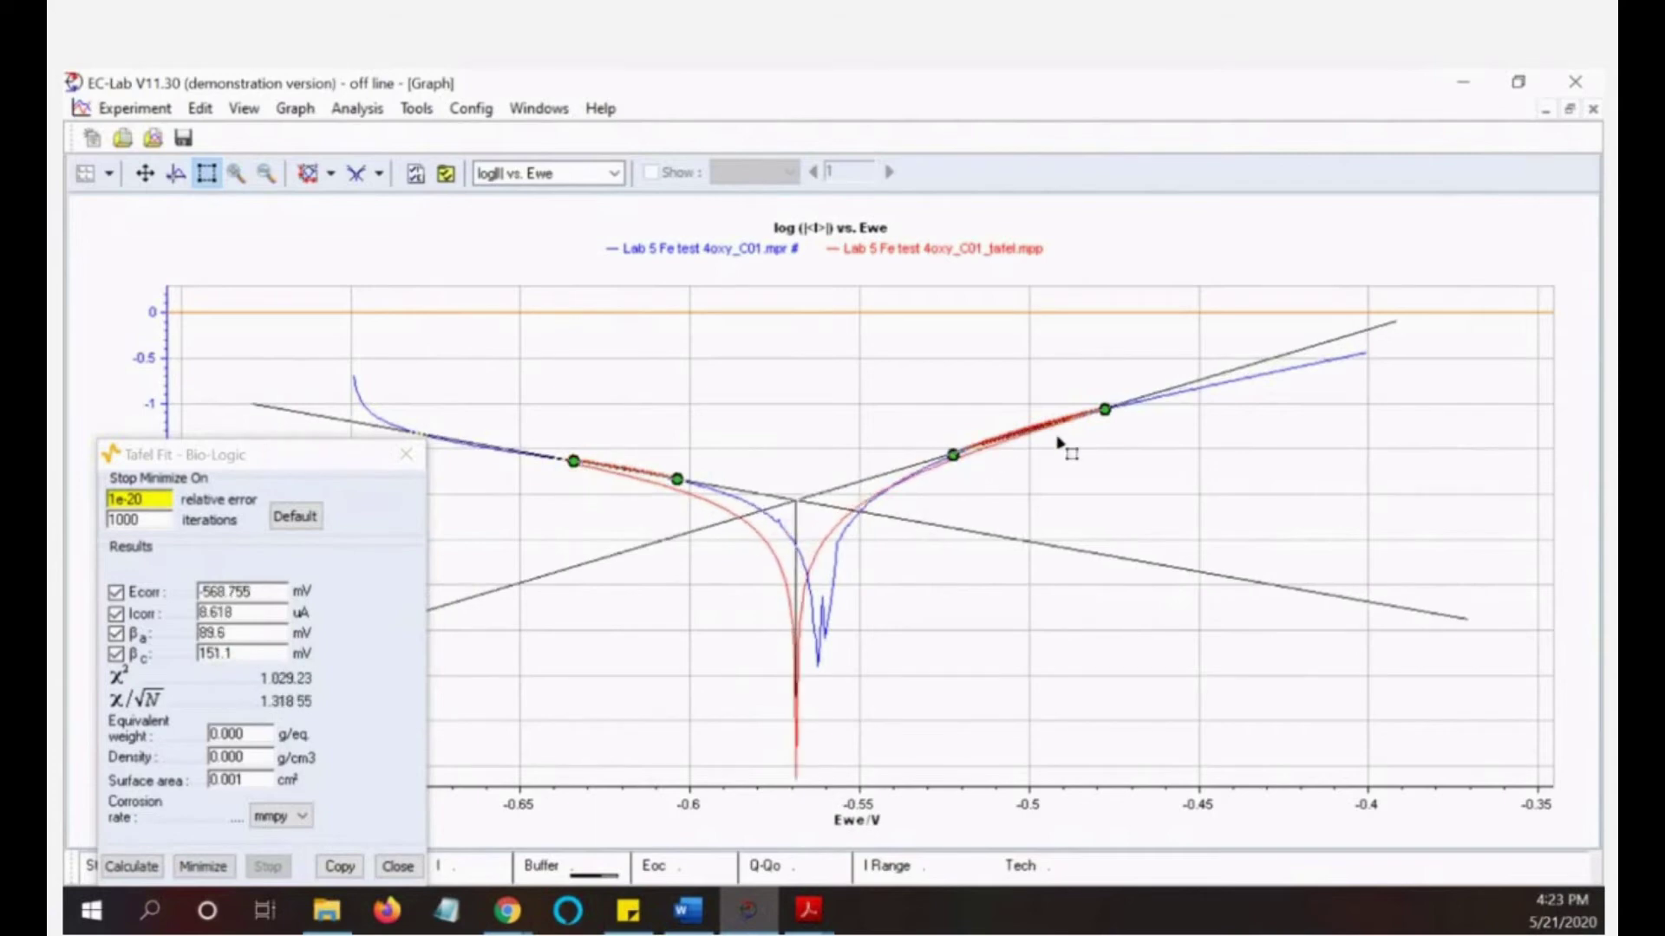
pyautogui.moveTo(1108, 408); pyautogui.dragTo(942, 461)
pyautogui.moveTo(1033, 429); pyautogui.dragTo(1008, 435)
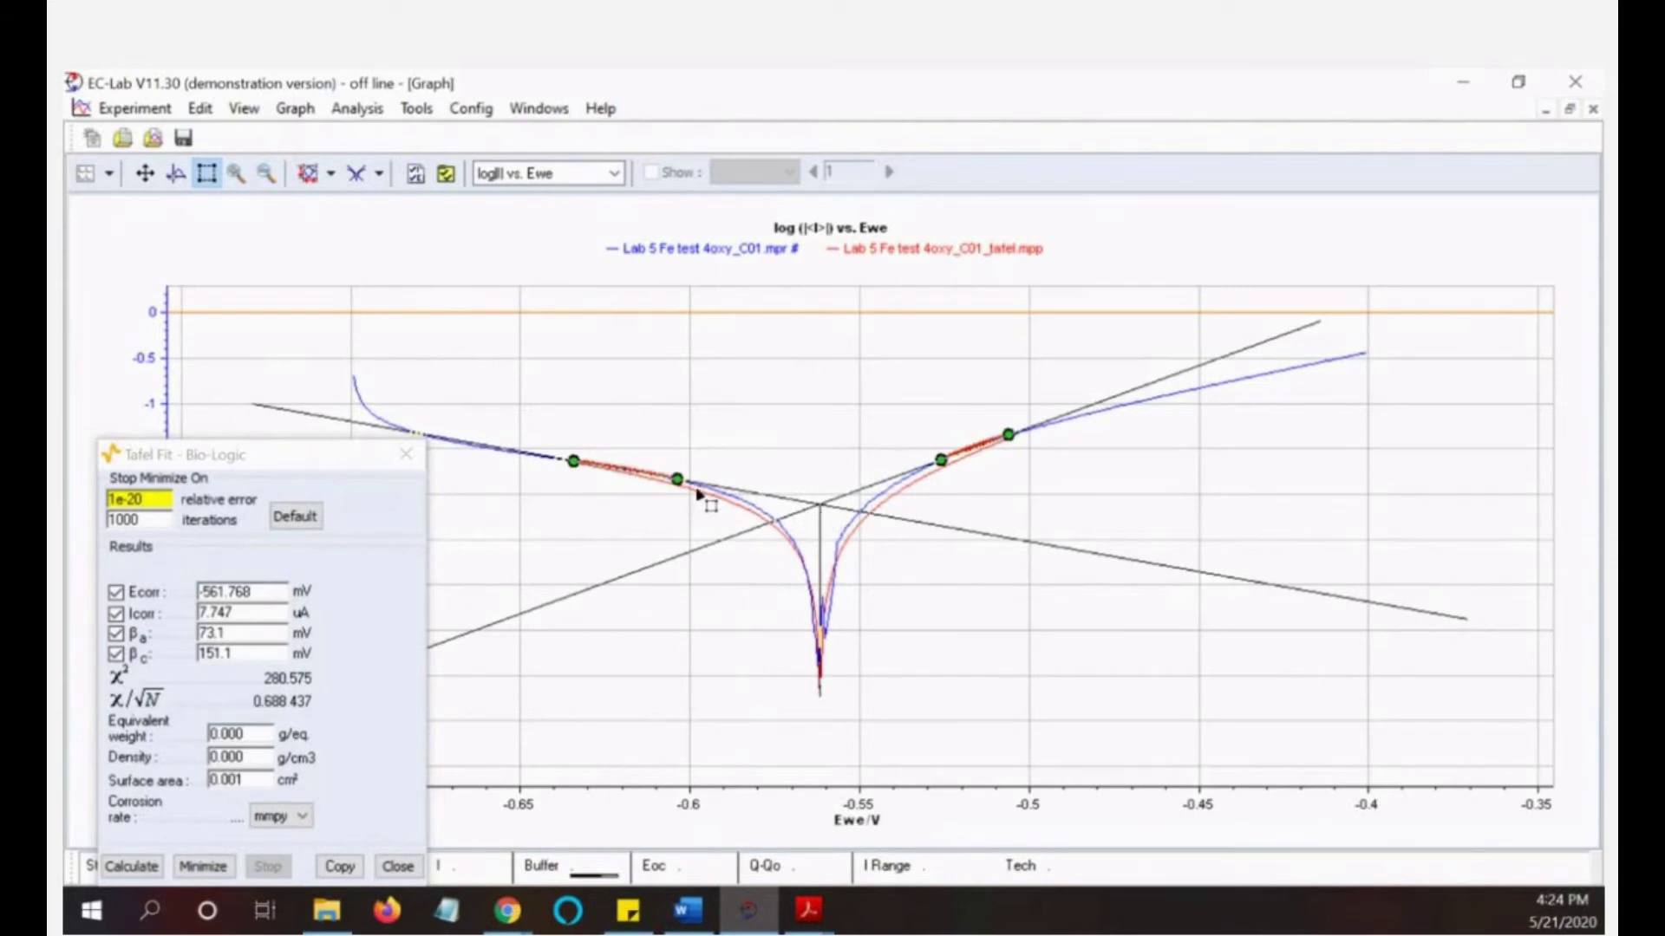
pyautogui.moveTo(678, 479)
pyautogui.mouseDown()
pyautogui.moveTo(661, 481)
pyautogui.moveTo(679, 484)
pyautogui.mouseUp()
# Set the Tafel fit's equivalent weight to 27 g/eq, density to 7.8 g/cm3 and surface area to 1 cm², and close the fit
pyautogui.moveTo(238, 458); pyautogui.dragTo(510, 443)
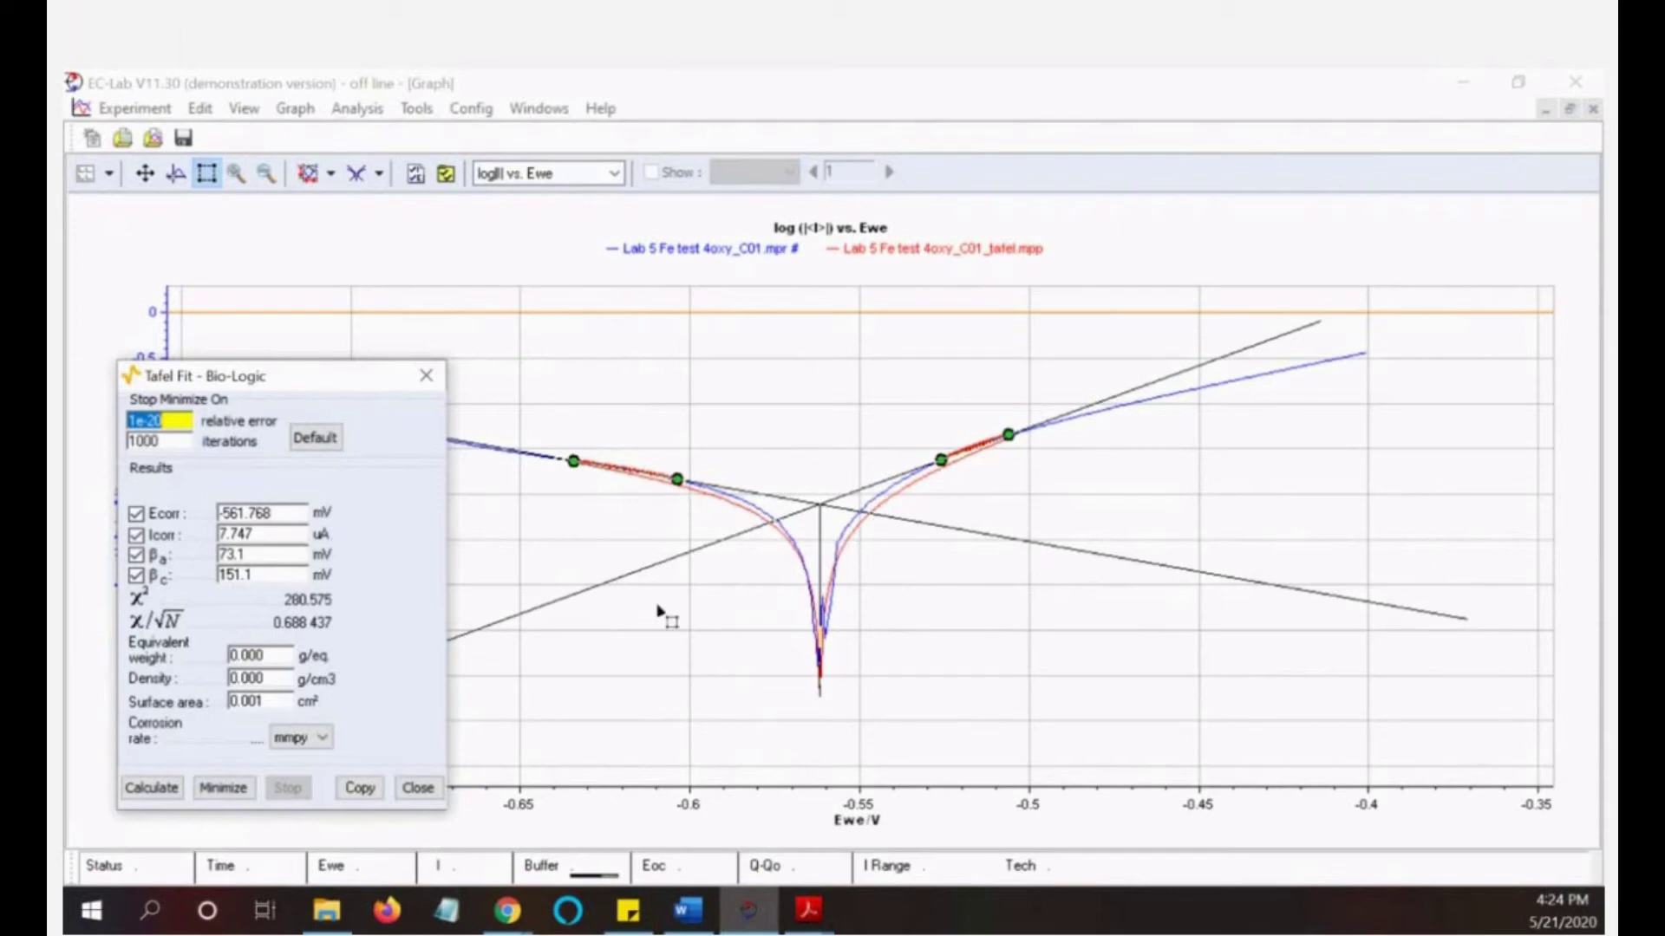
pyautogui.moveTo(280, 655); pyautogui.dragTo(227, 656)
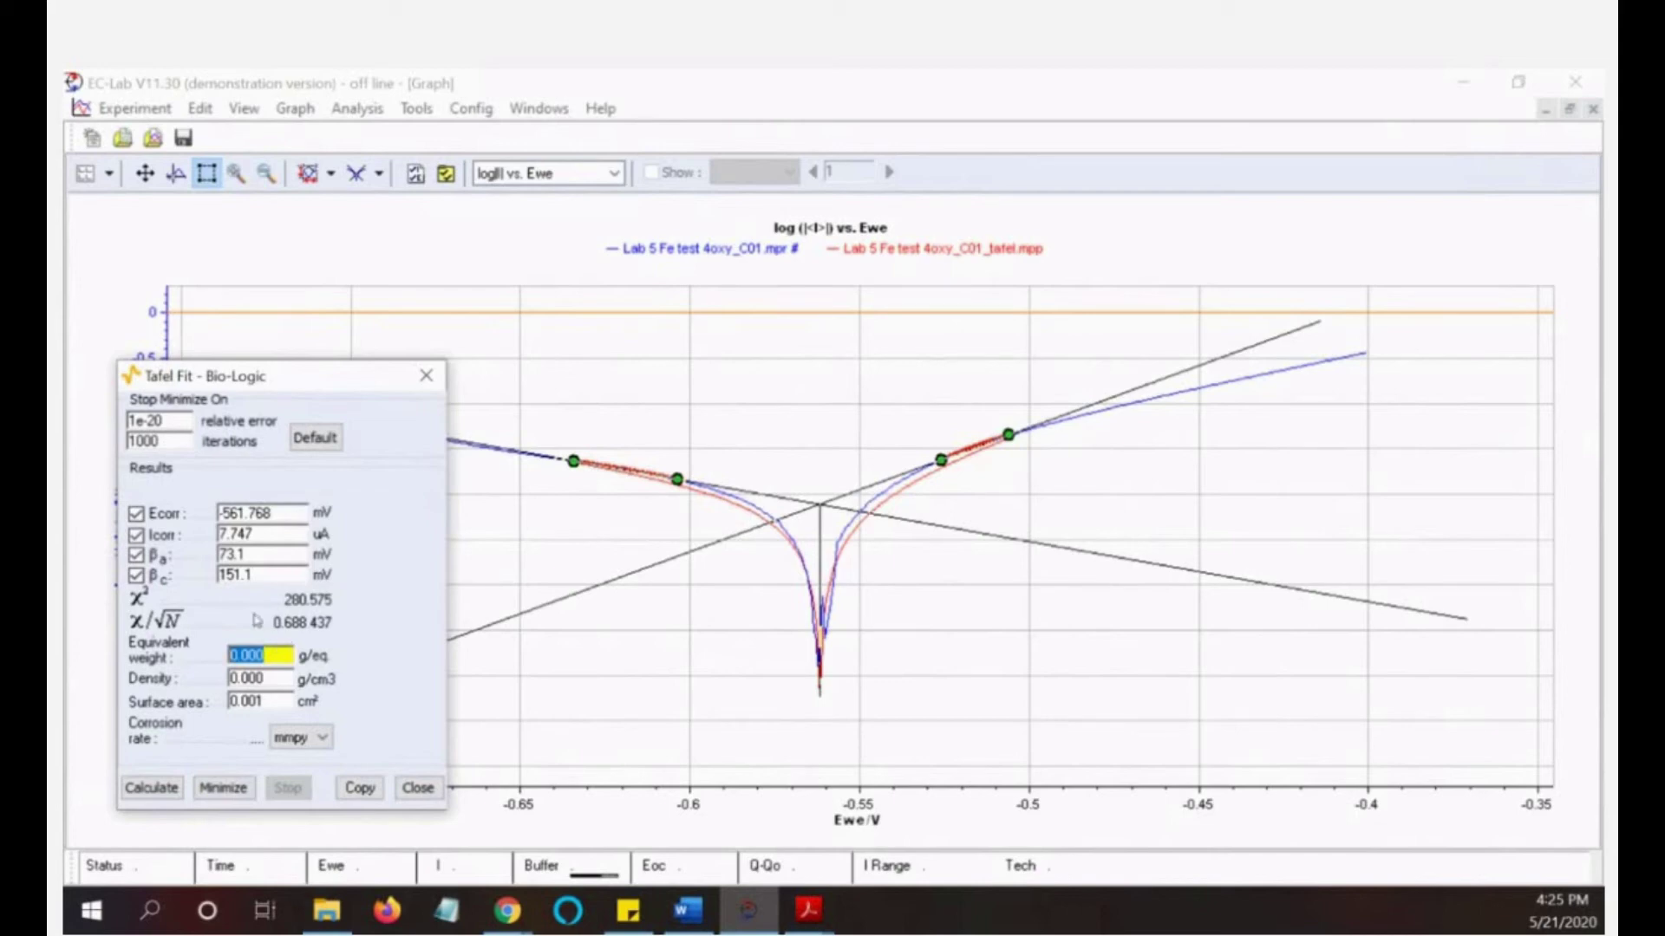
pyautogui.write('27')
pyautogui.moveTo(276, 680); pyautogui.dragTo(244, 669)
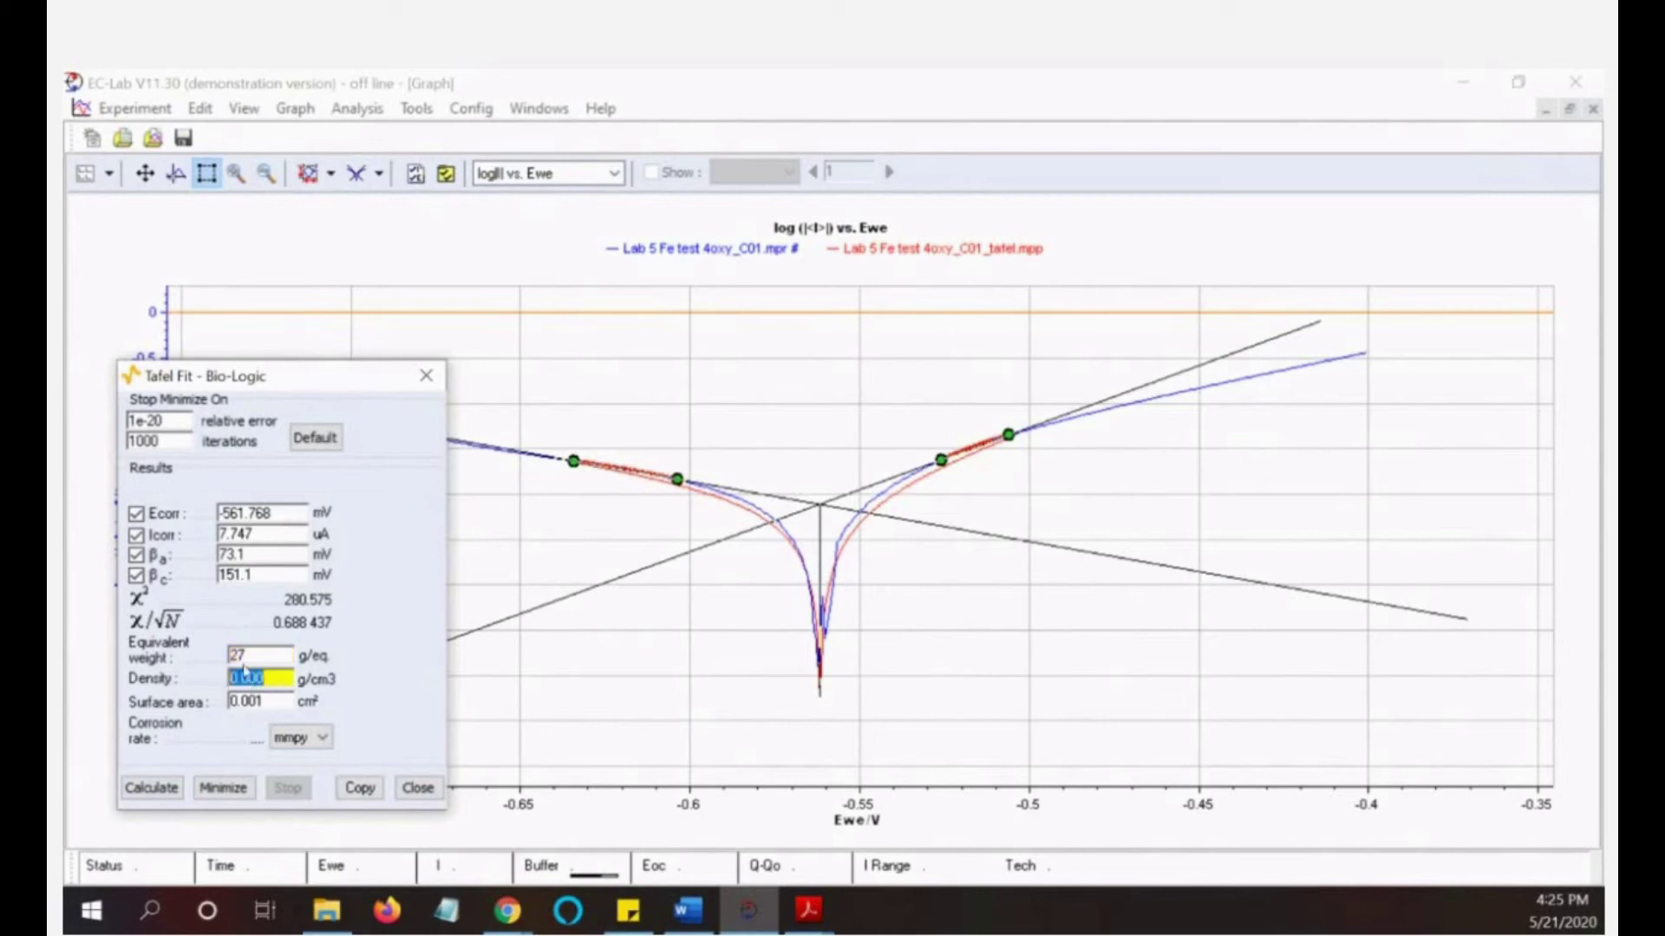
pyautogui.write('7.8')
pyautogui.click(279, 706)
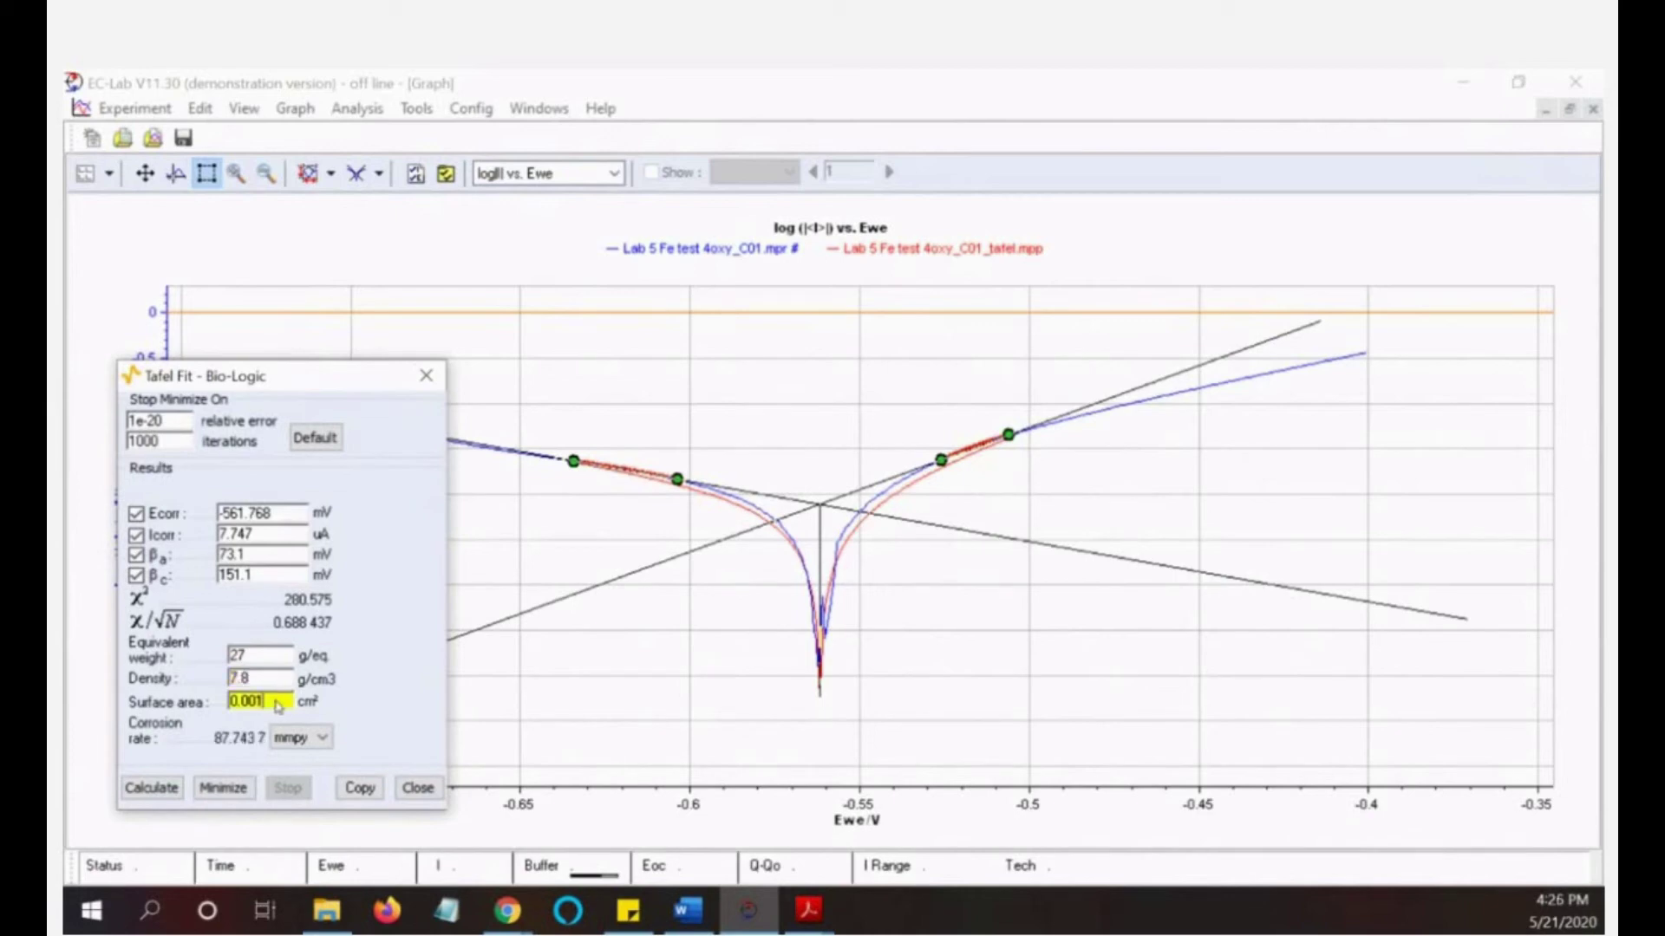
pyautogui.doubleClick(248, 702)
pyautogui.write('1')
pyautogui.click(418, 789)
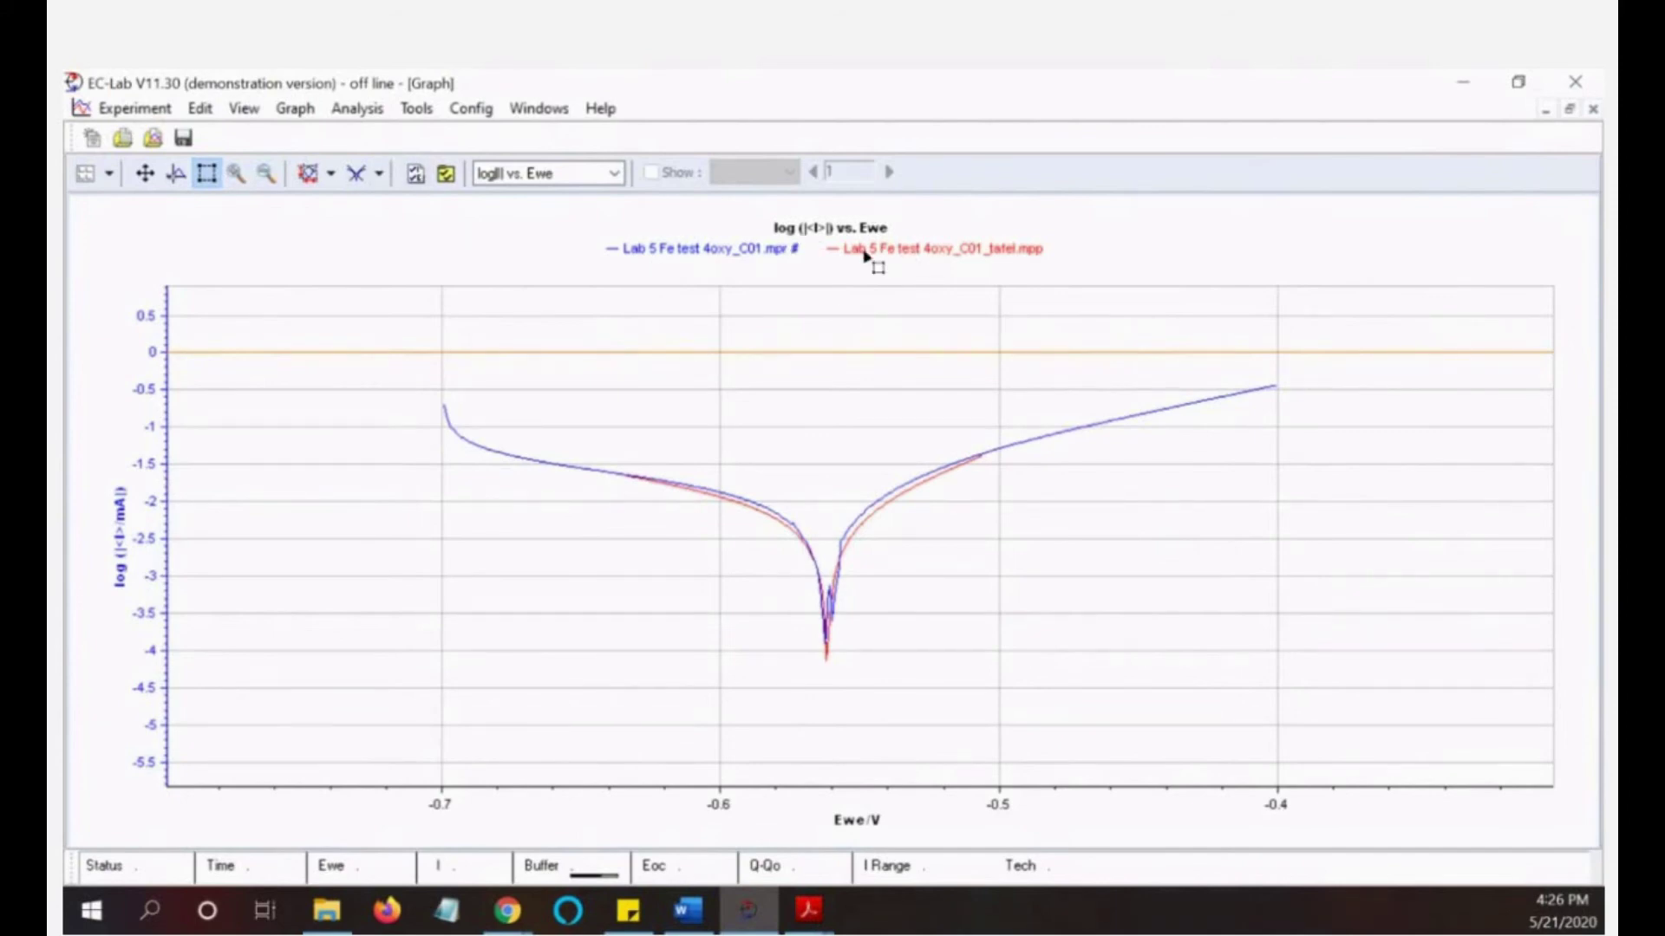
# Remove the Lab 5 Fe test 4oxy_C01_tafel.mpp file from the graph and plot the remaining .mpr data as I vs. Ewe
pyautogui.click(416, 174)
pyautogui.click(821, 291)
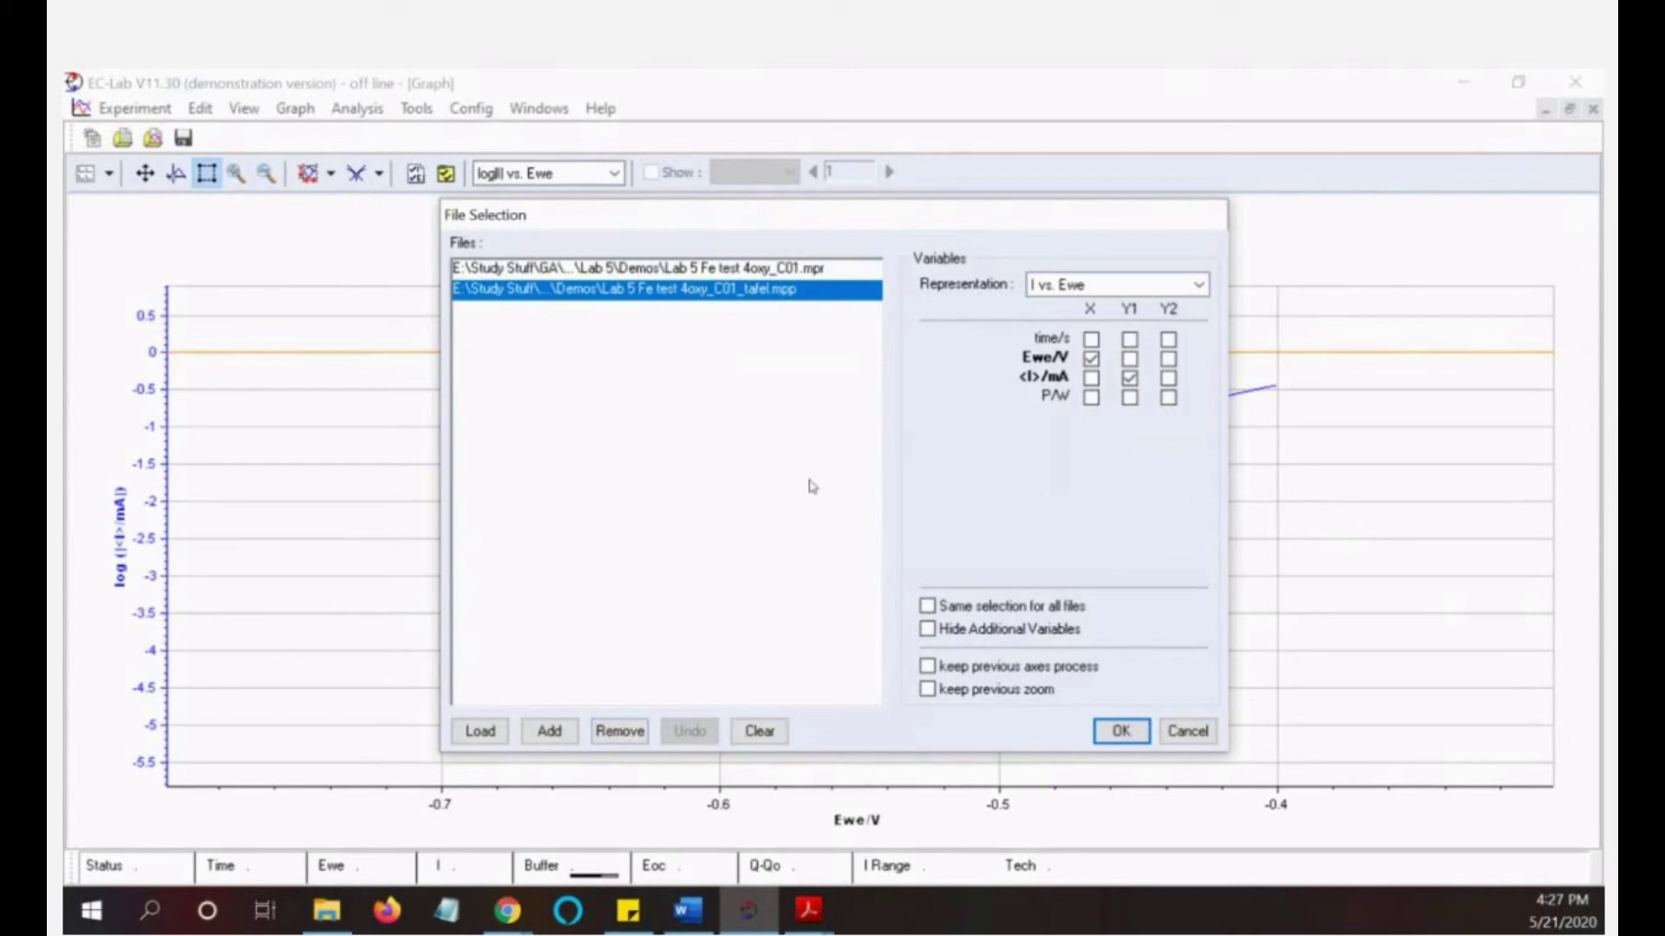
pyautogui.click(619, 733)
pyautogui.click(1121, 731)
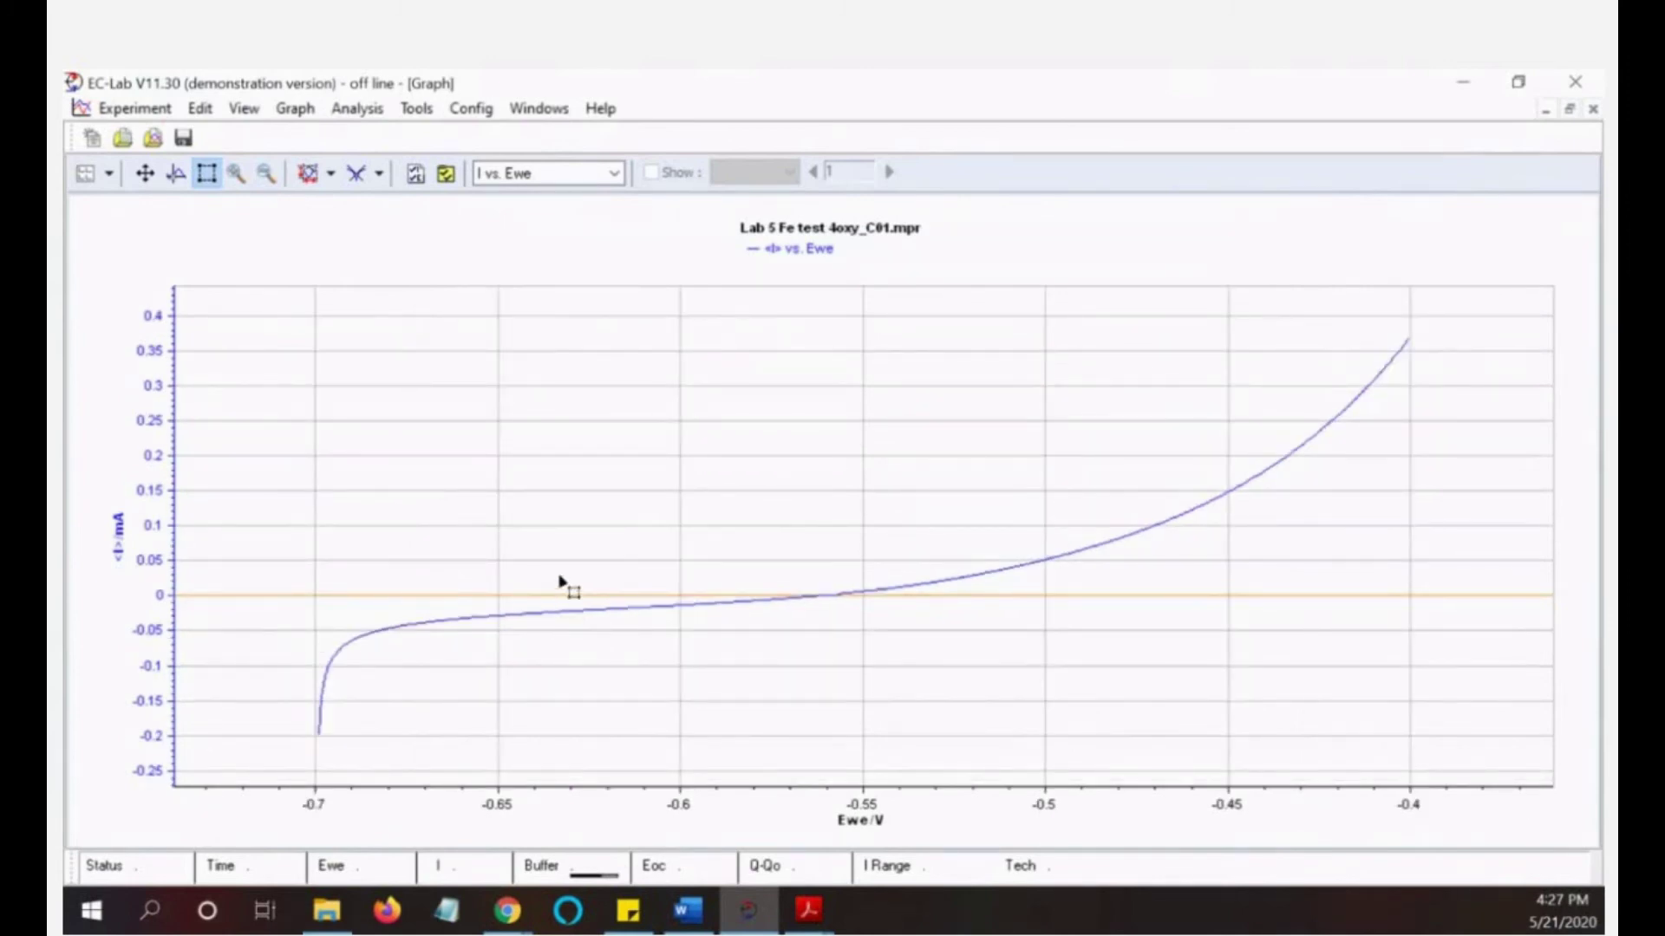
pyautogui.scroll(-2, 571, 583)
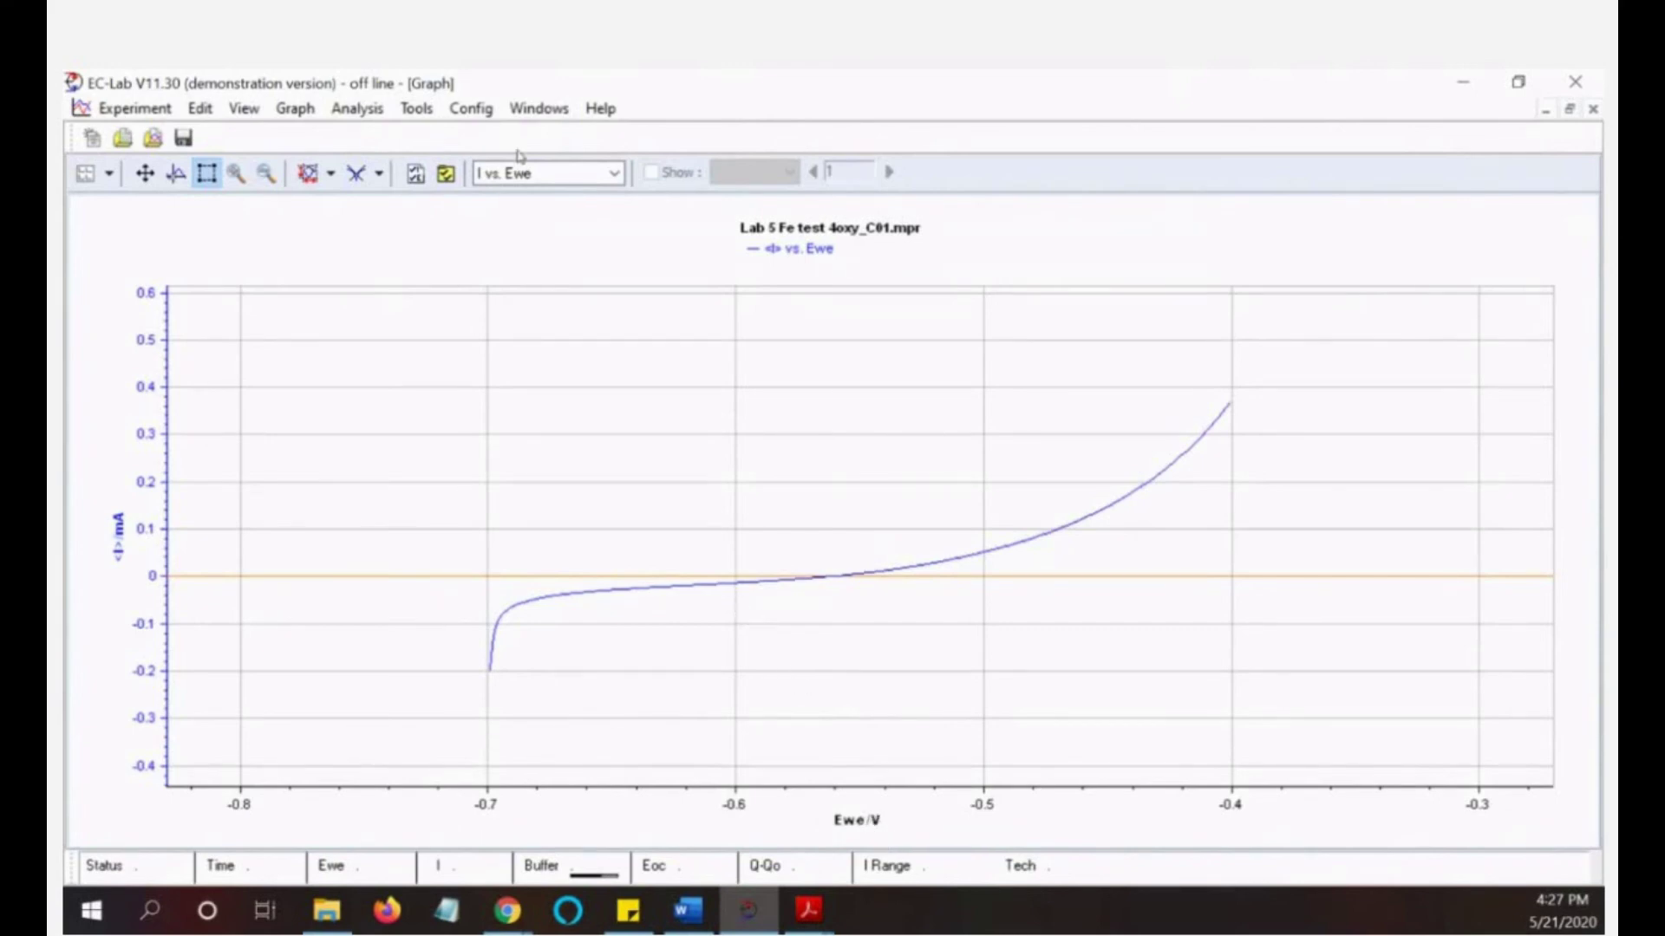
pyautogui.click(358, 174)
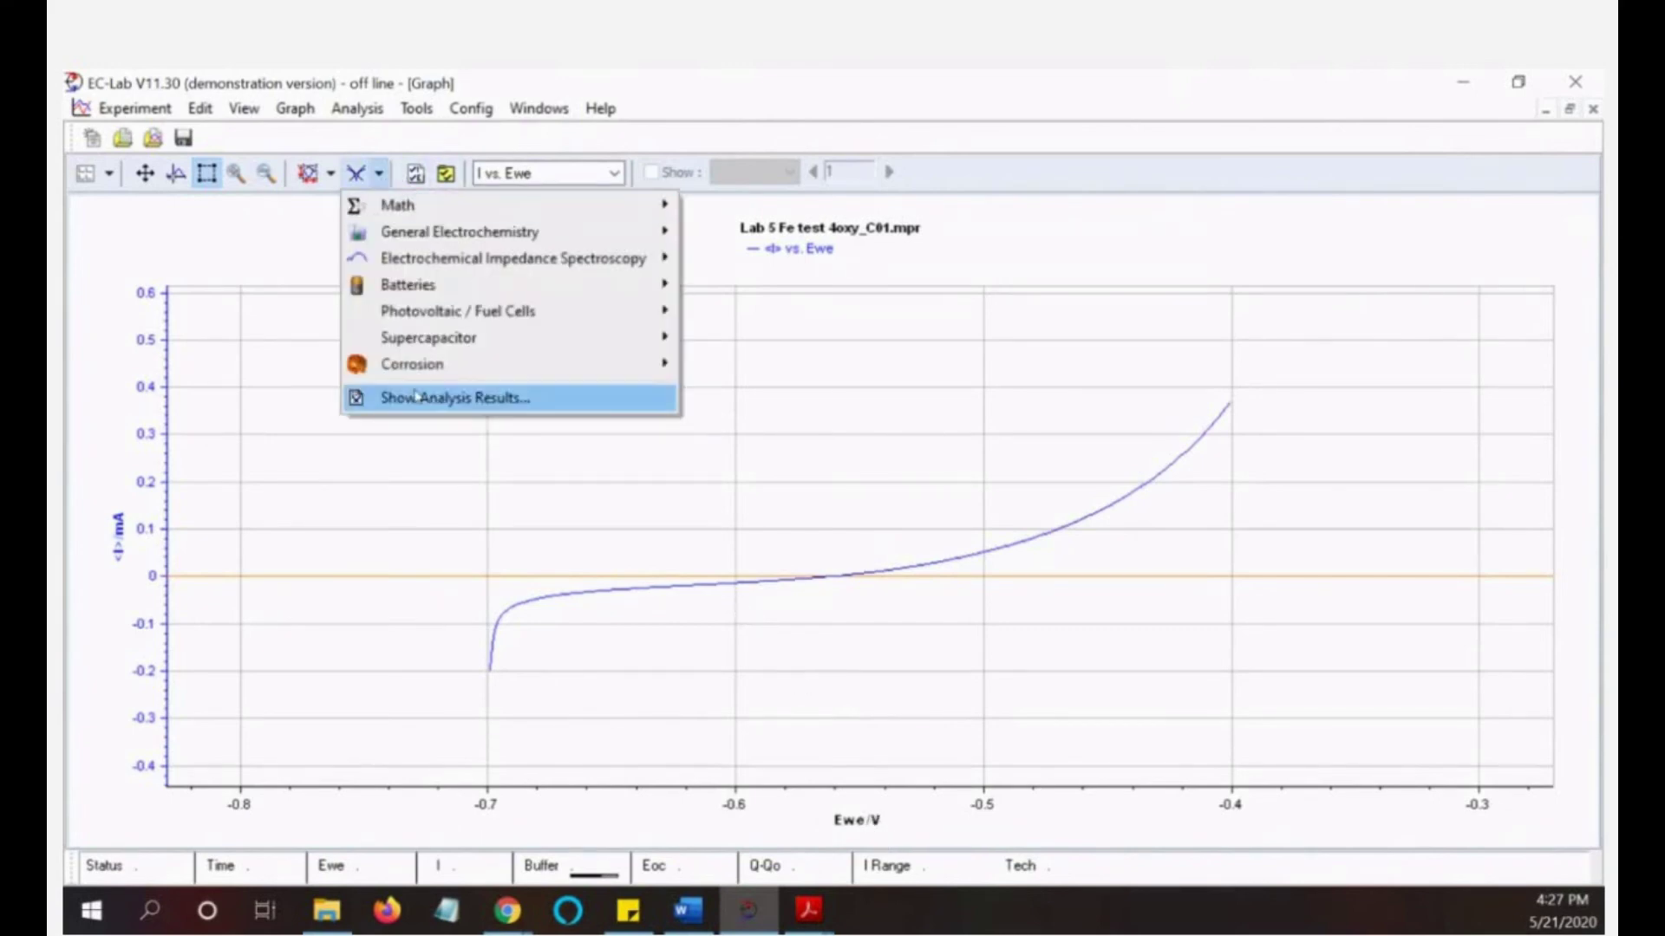
pyautogui.moveTo(421, 365)
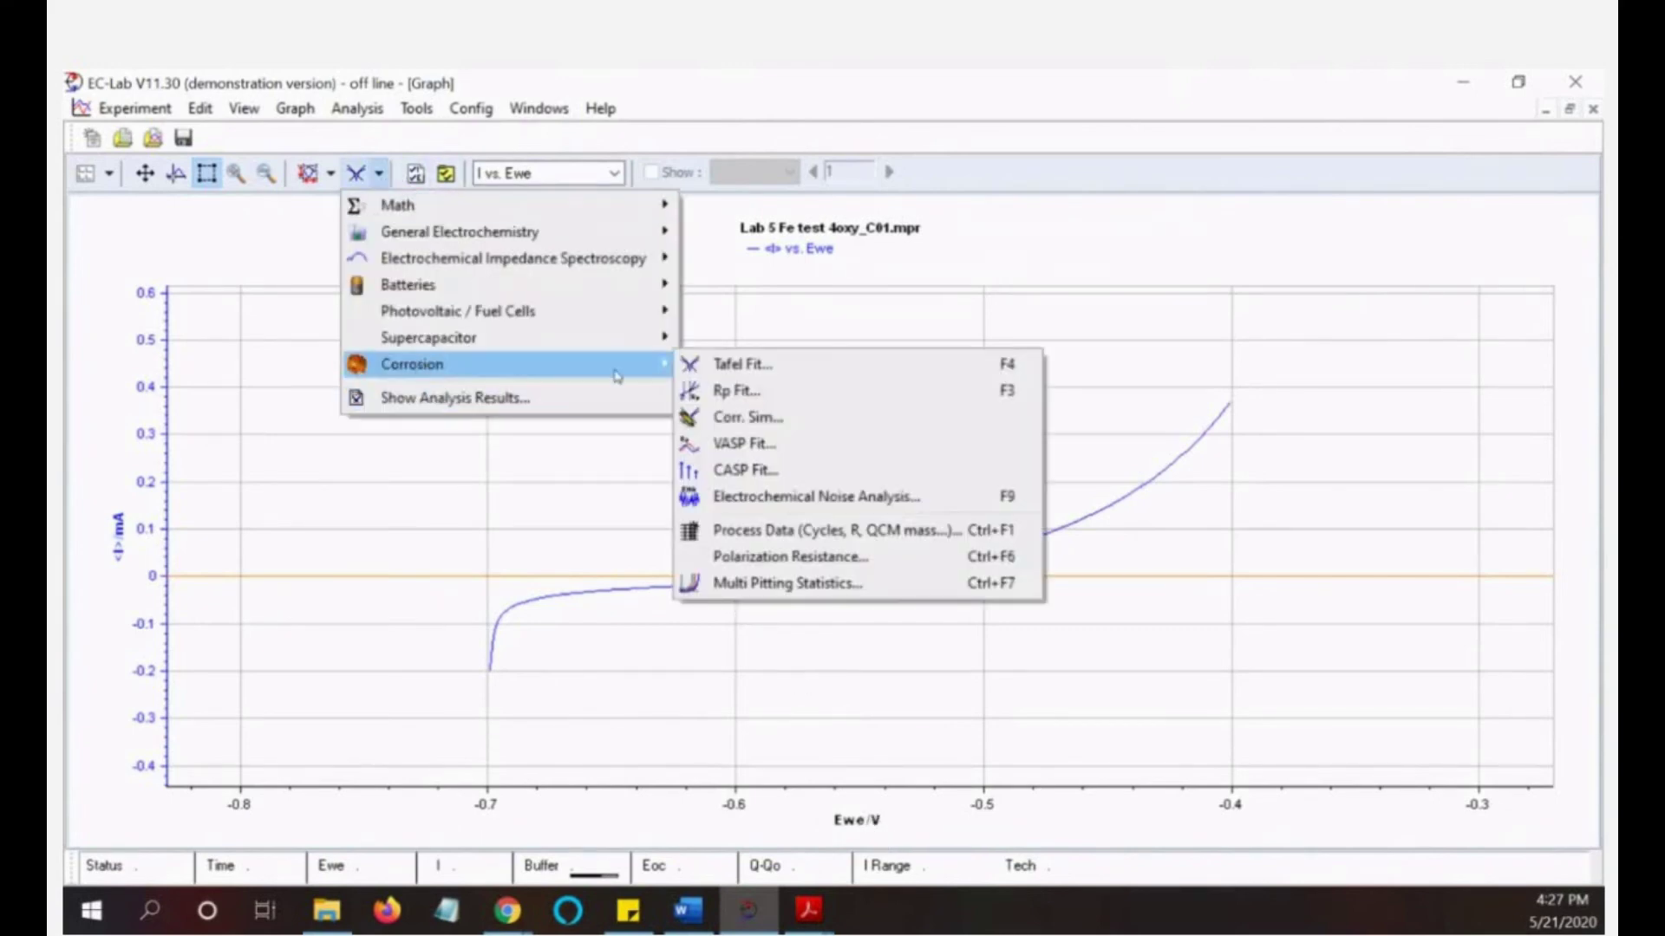
pyautogui.click(853, 403)
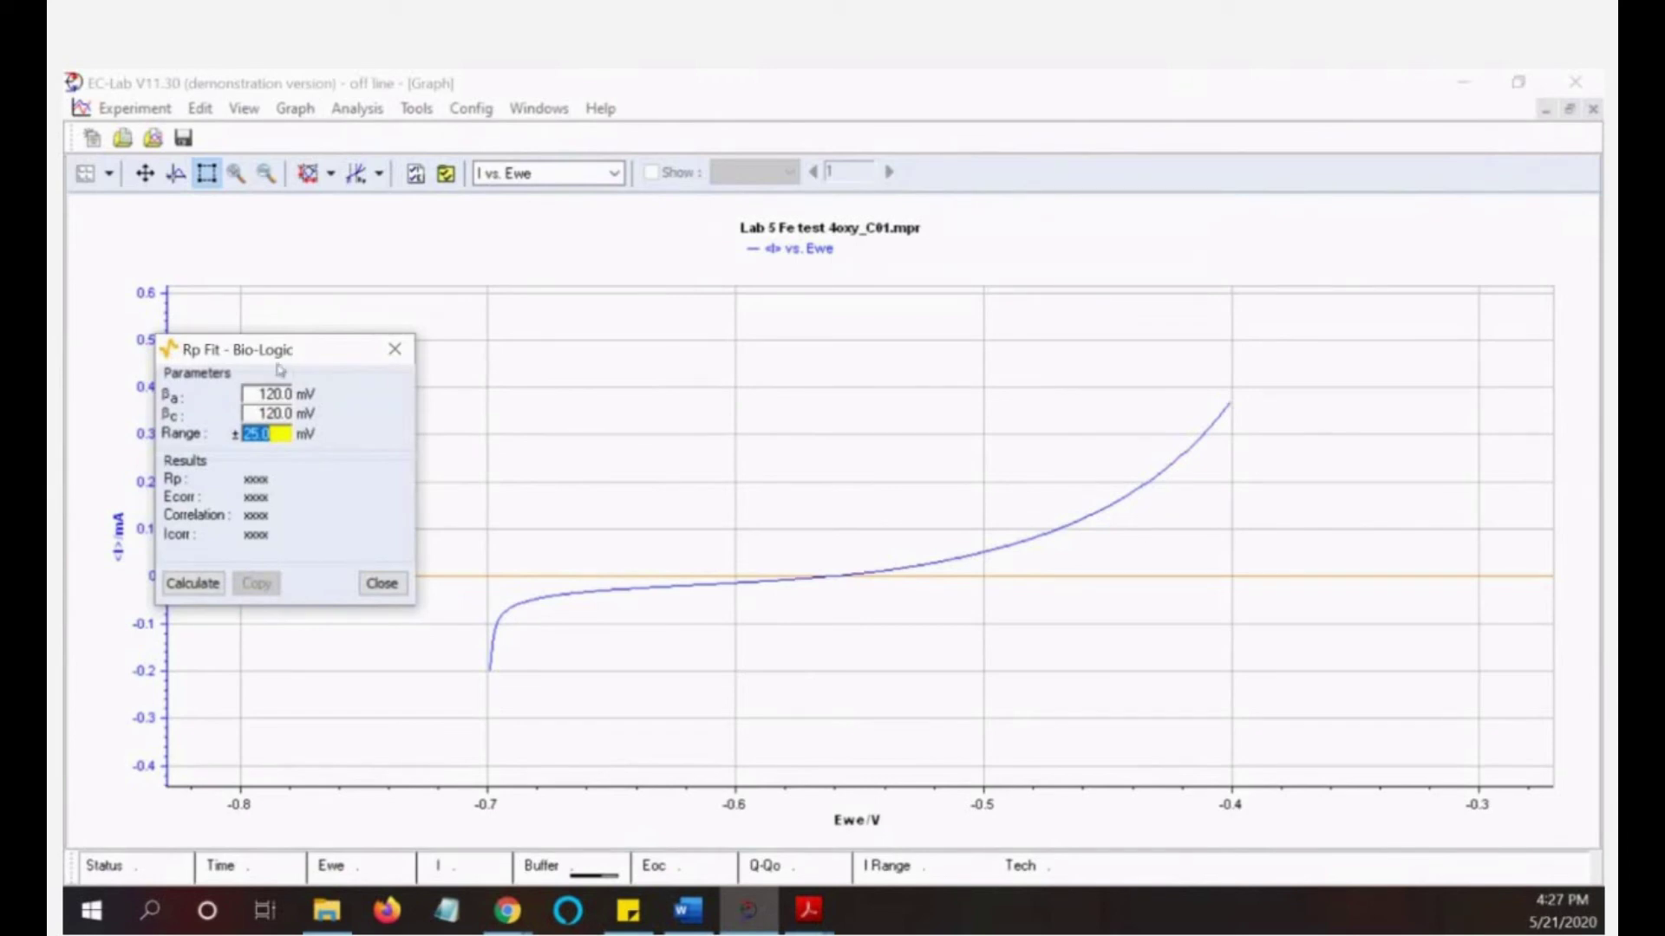
pyautogui.moveTo(262, 351); pyautogui.dragTo(289, 319)
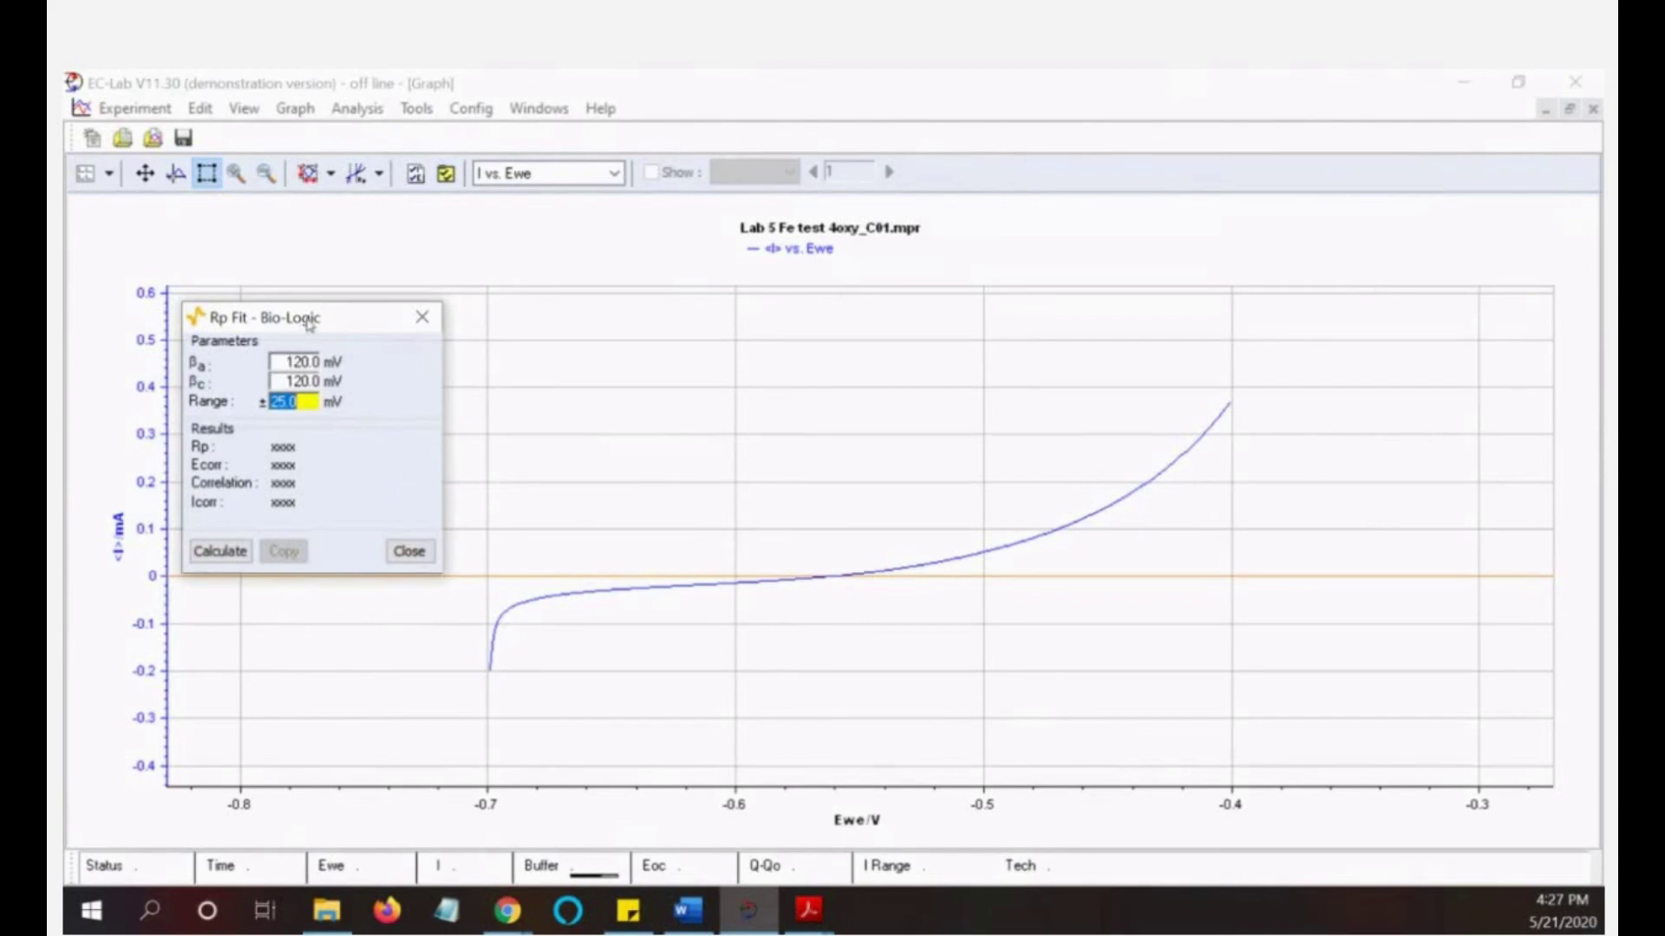
pyautogui.moveTo(303, 322); pyautogui.dragTo(382, 263)
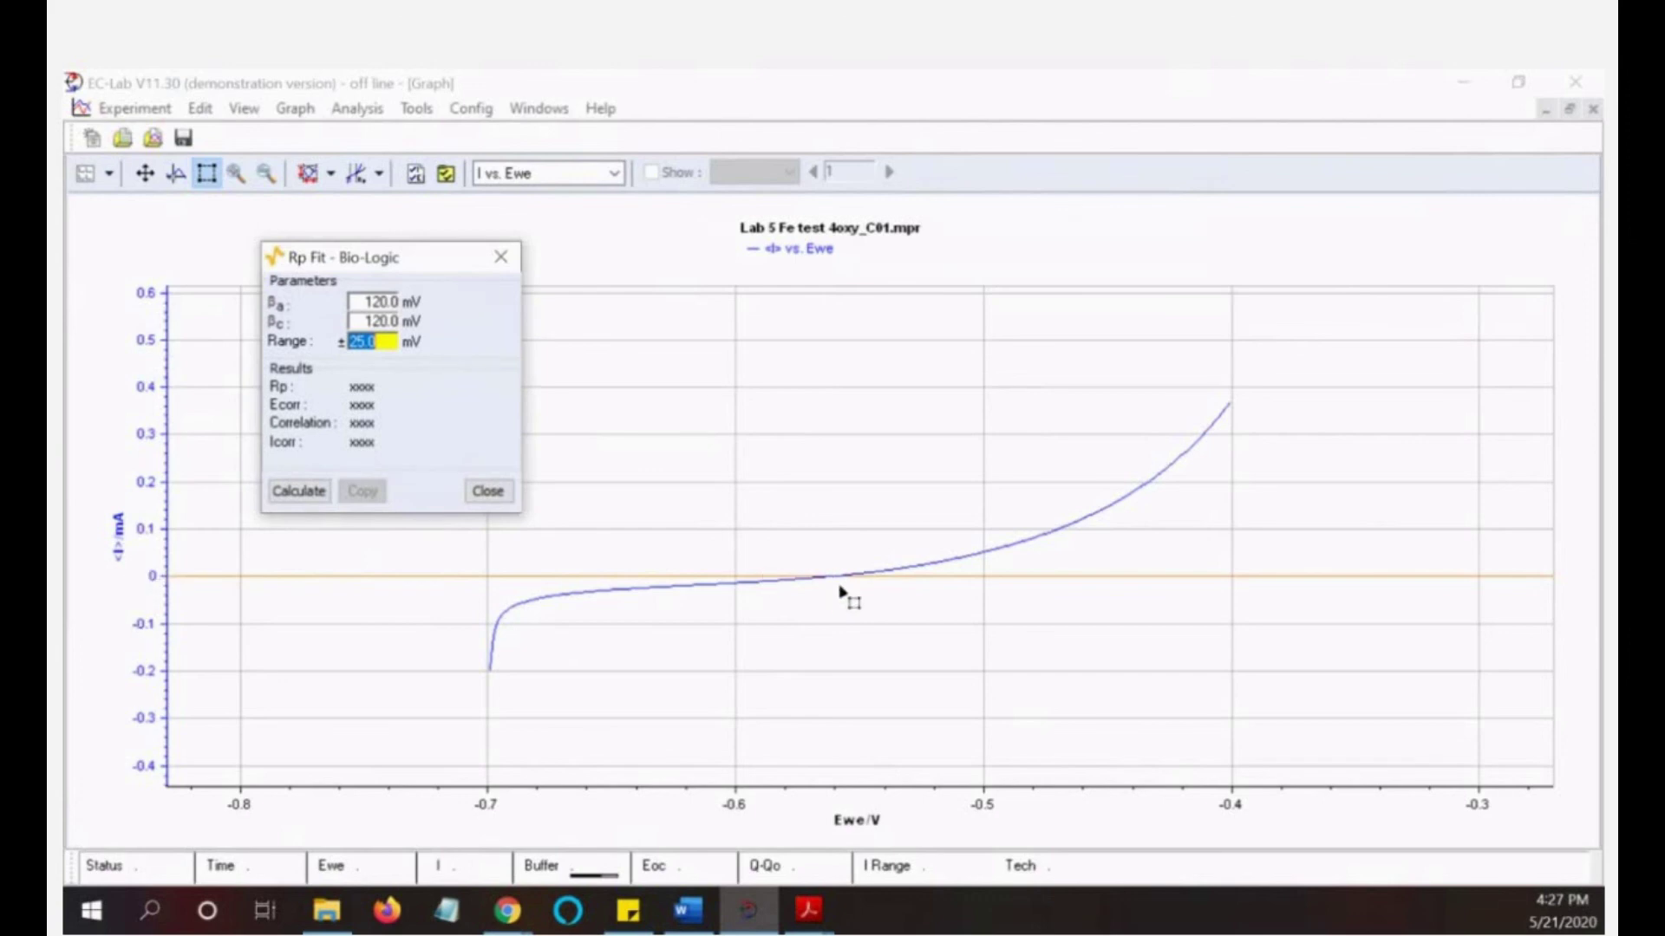
pyautogui.moveTo(696, 489); pyautogui.dragTo(1023, 676)
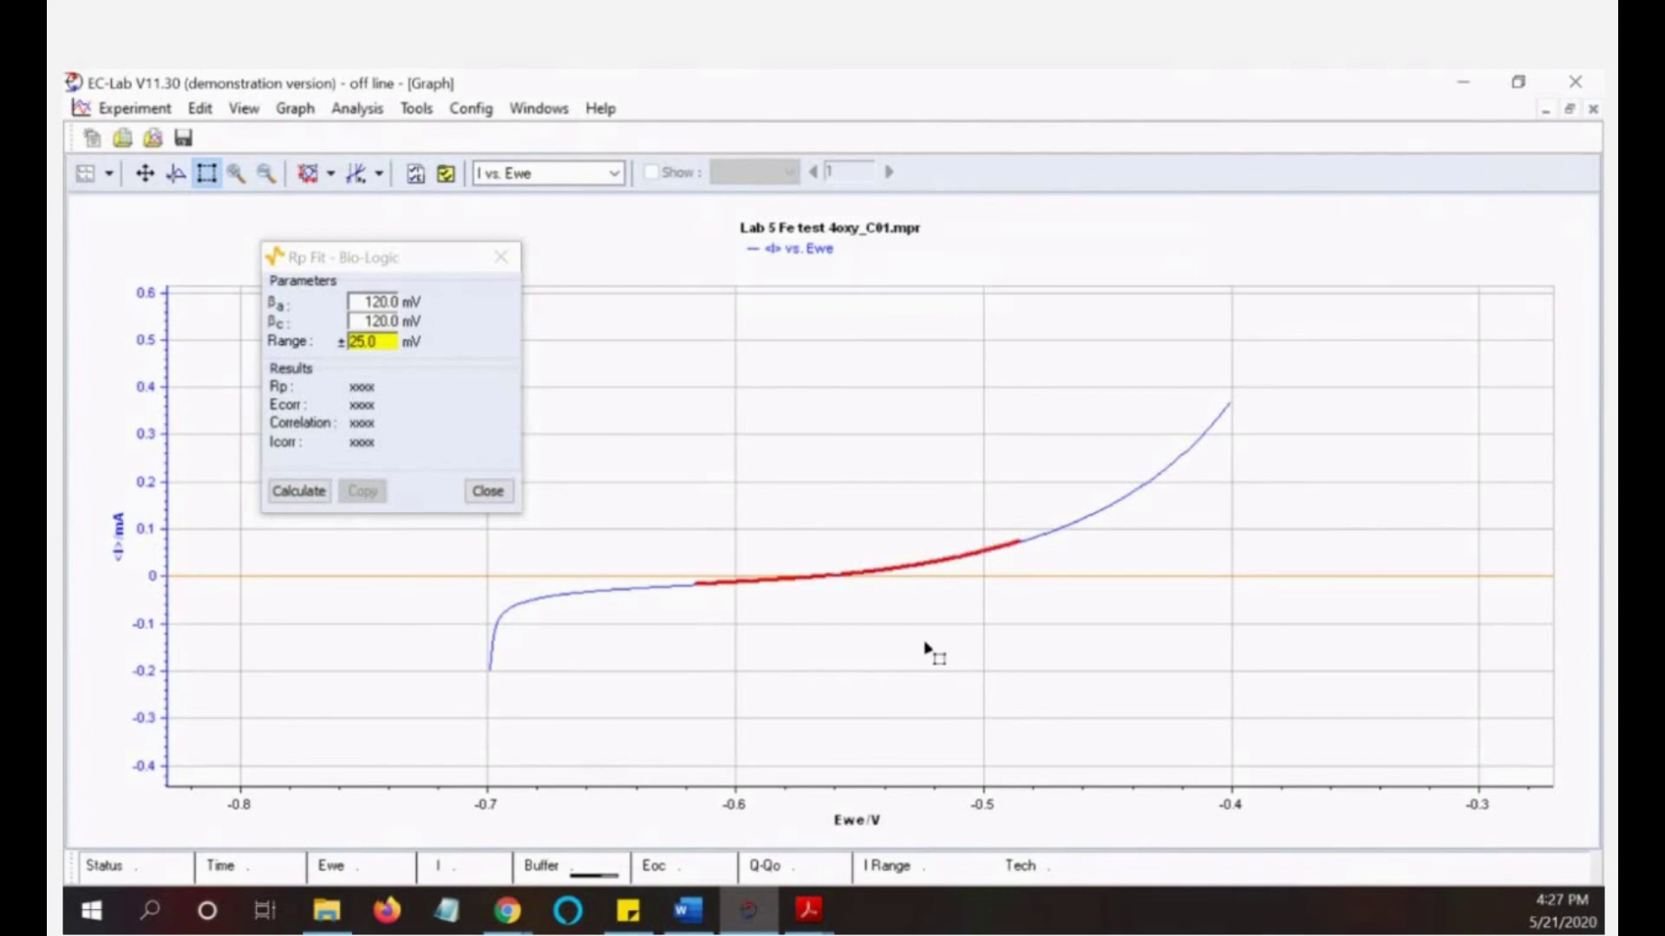
pyautogui.click(488, 491)
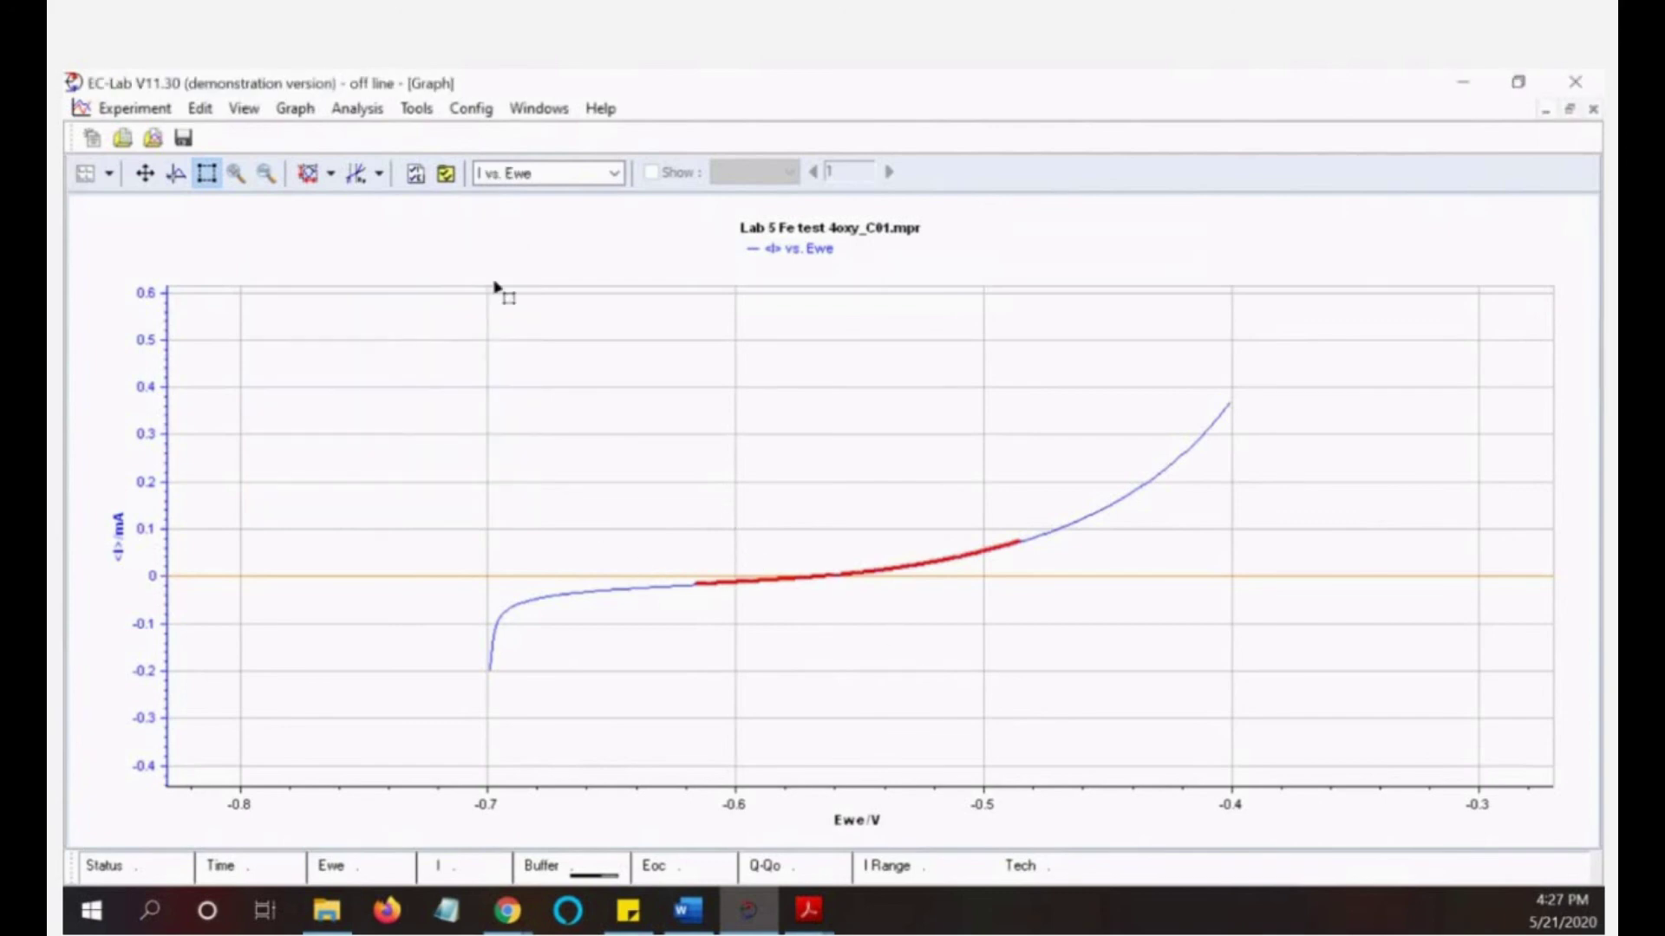
# Open the Rp Fit analysis and try calculating it on the anodic curve section from about -0.47 to -0.43 V
pyautogui.click(379, 173)
pyautogui.moveTo(414, 365)
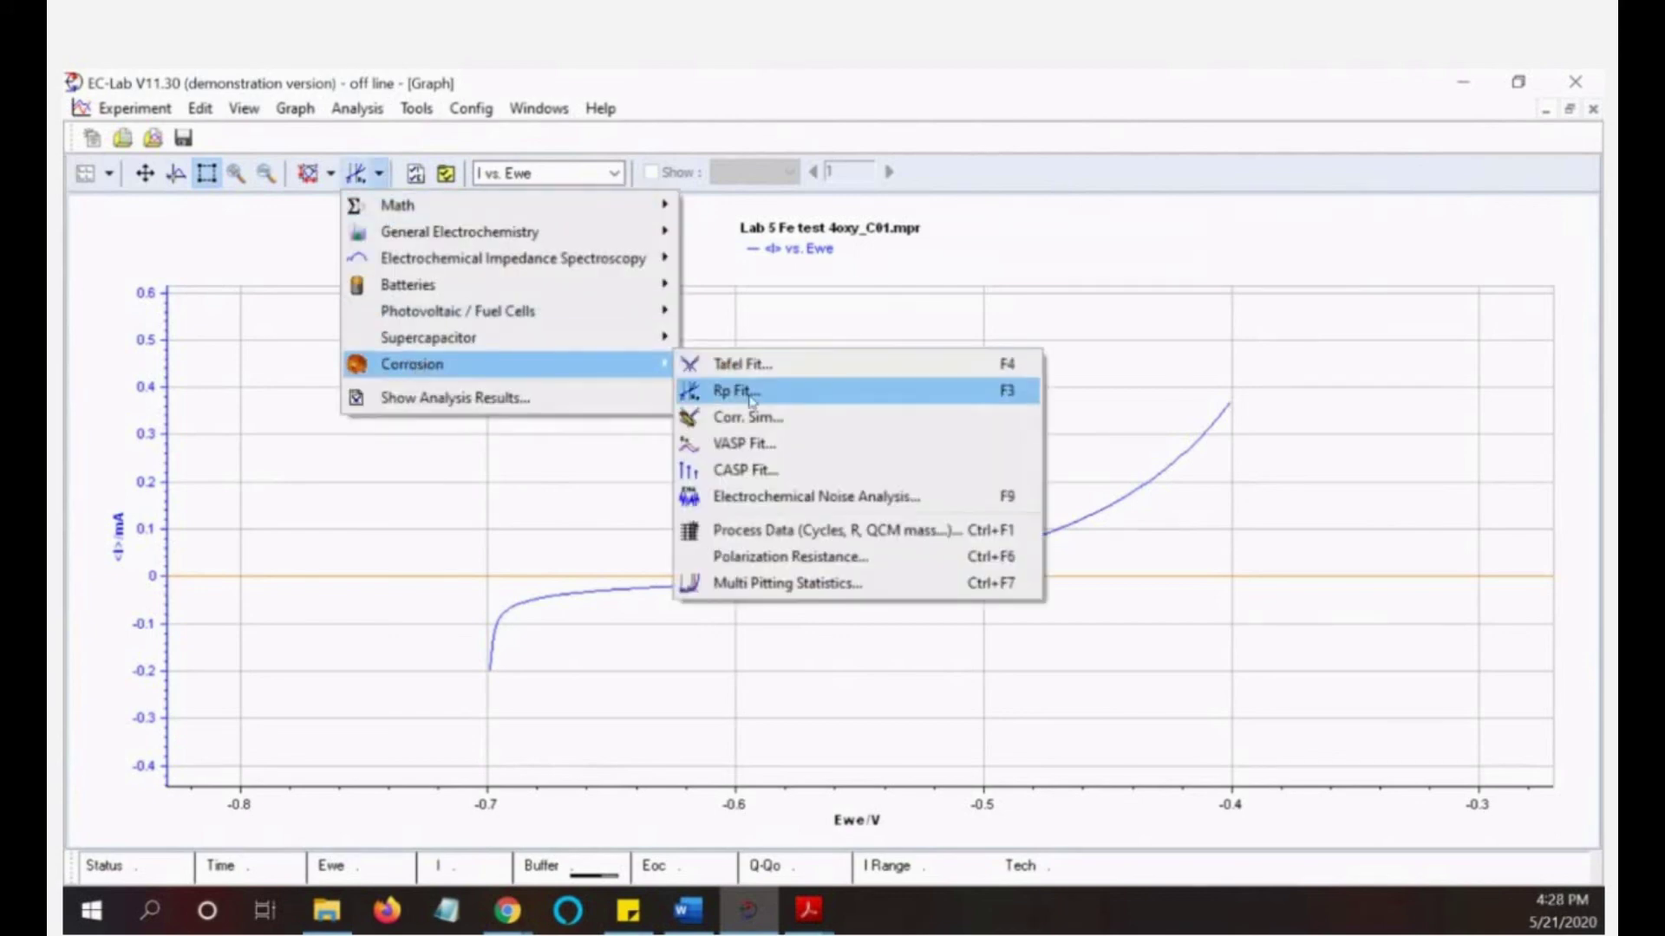
pyautogui.click(728, 360)
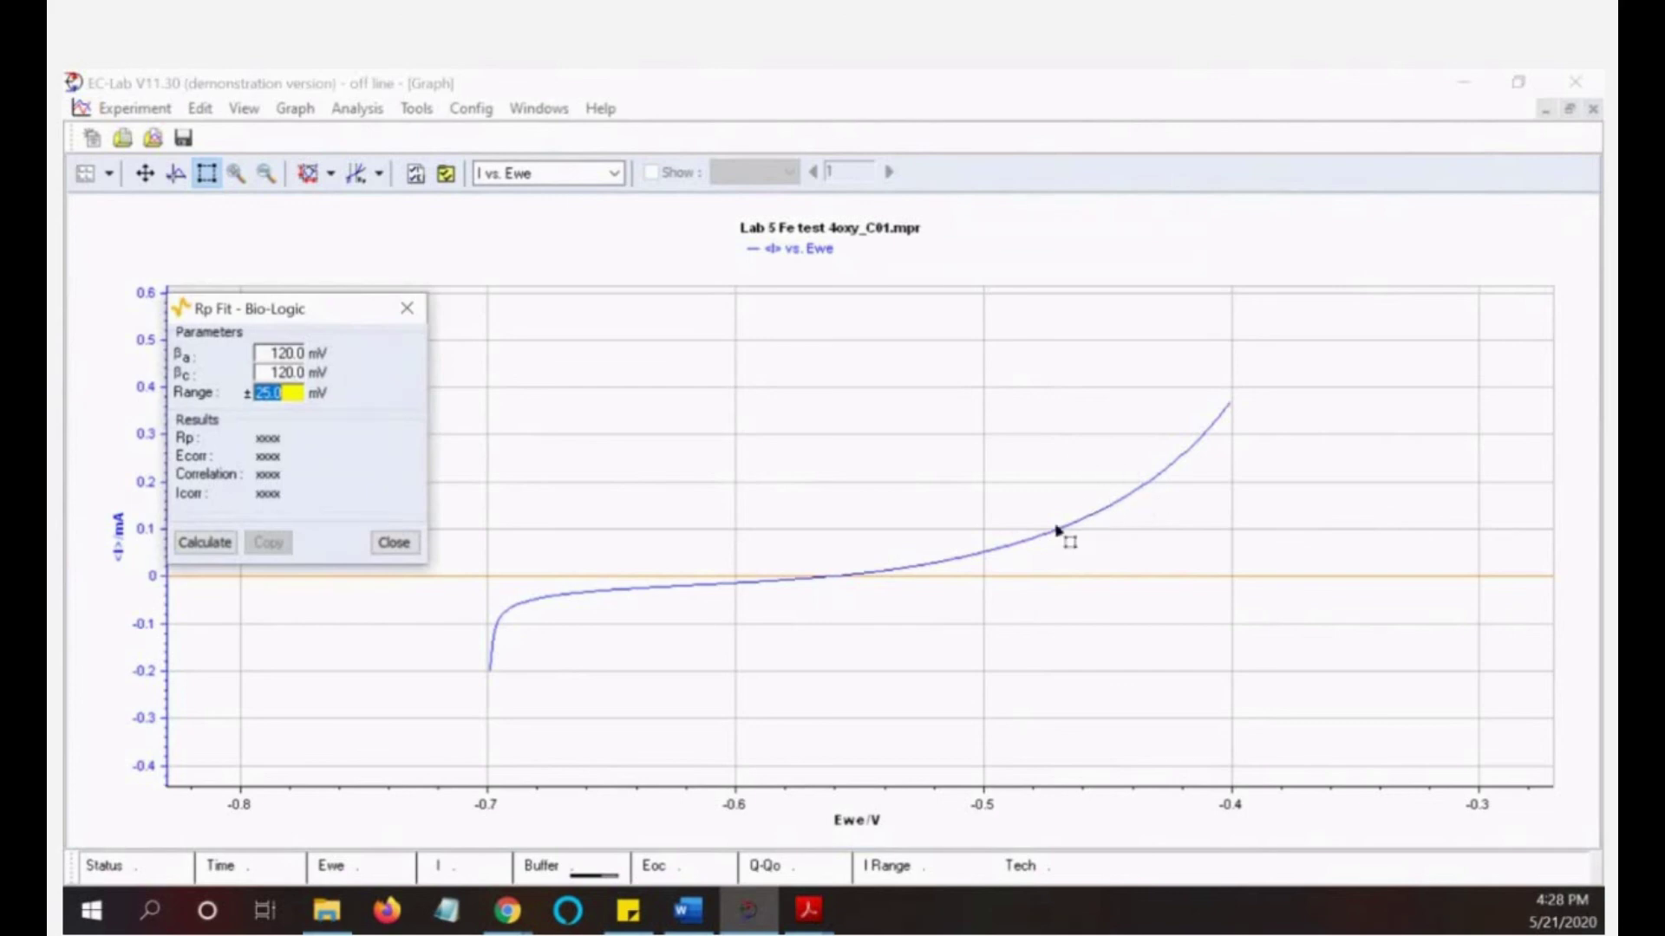
pyautogui.moveTo(1058, 472); pyautogui.dragTo(1189, 539)
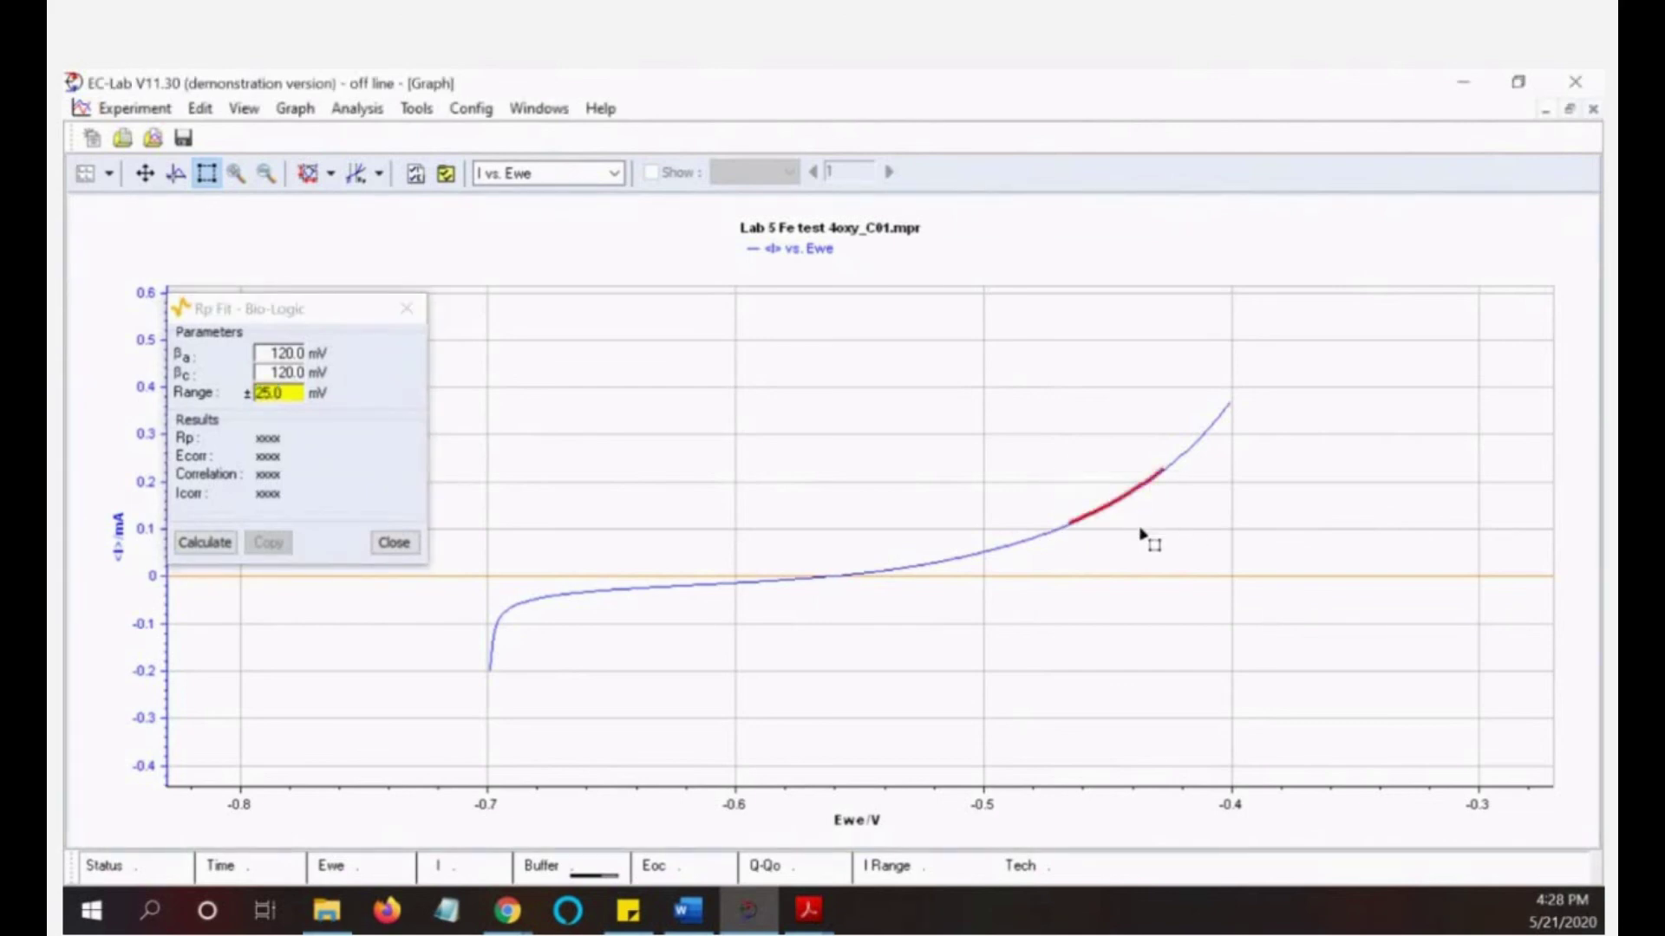
pyautogui.click(218, 548)
pyautogui.click(1047, 572)
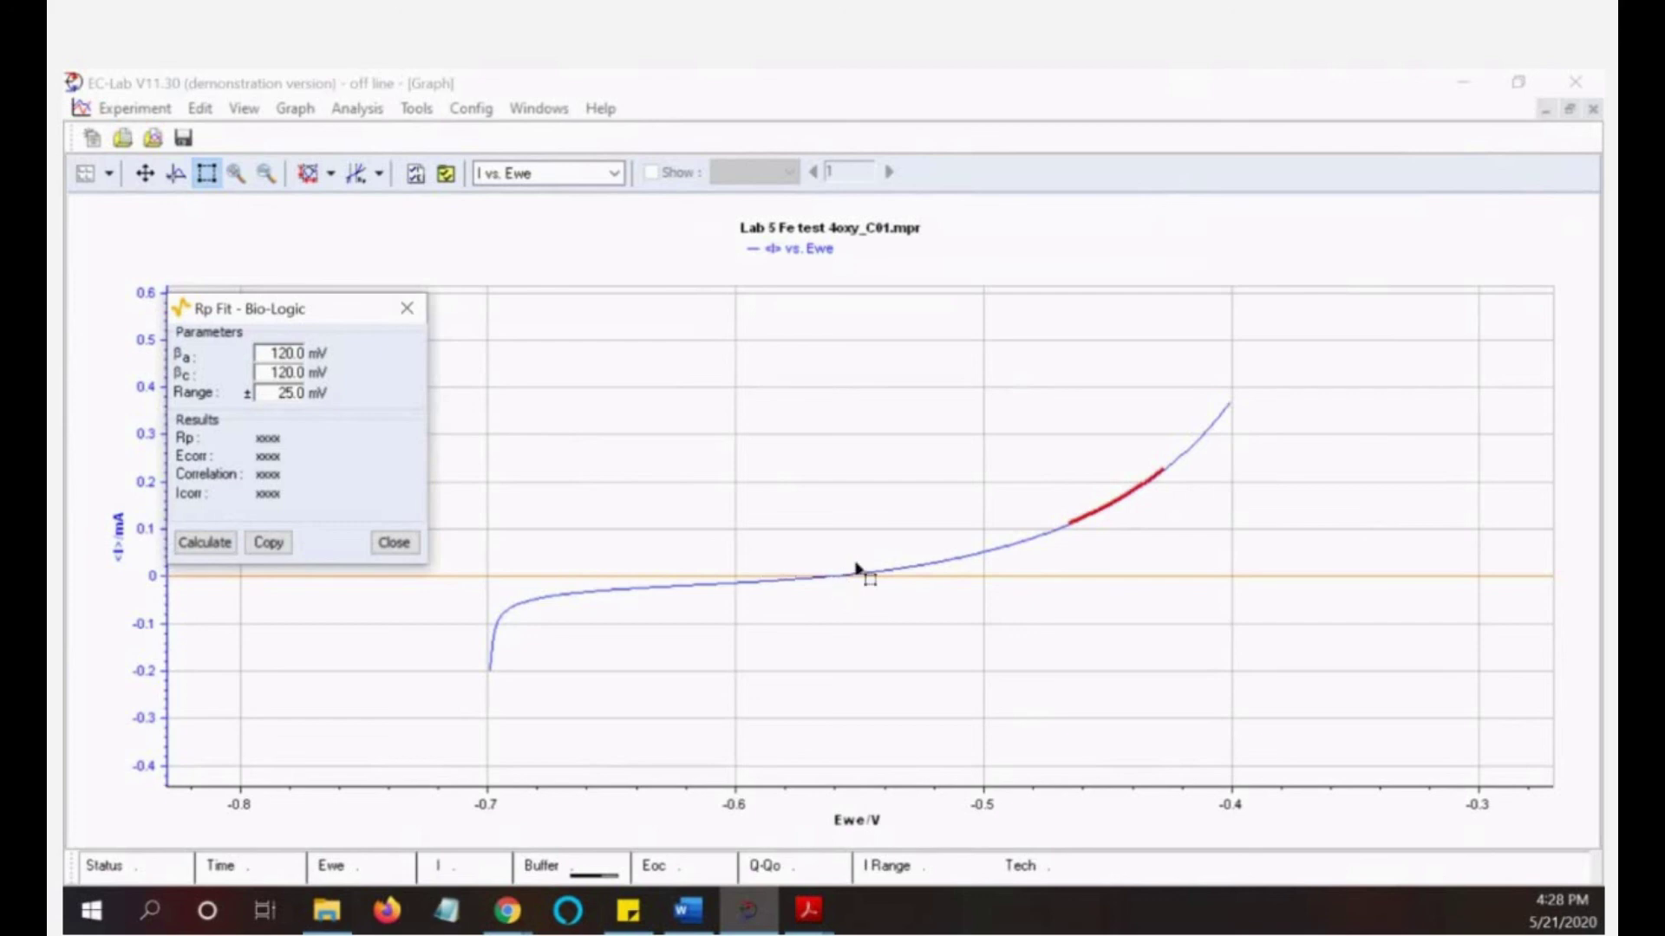
# Select the curve section from about -0.60 to -0.49 V around the zero-current crossing and calculate the Rp fit
pyautogui.moveTo(737, 530)
pyautogui.mouseDown()
pyautogui.moveTo(847, 561)
pyautogui.moveTo(1014, 662)
pyautogui.mouseUp()
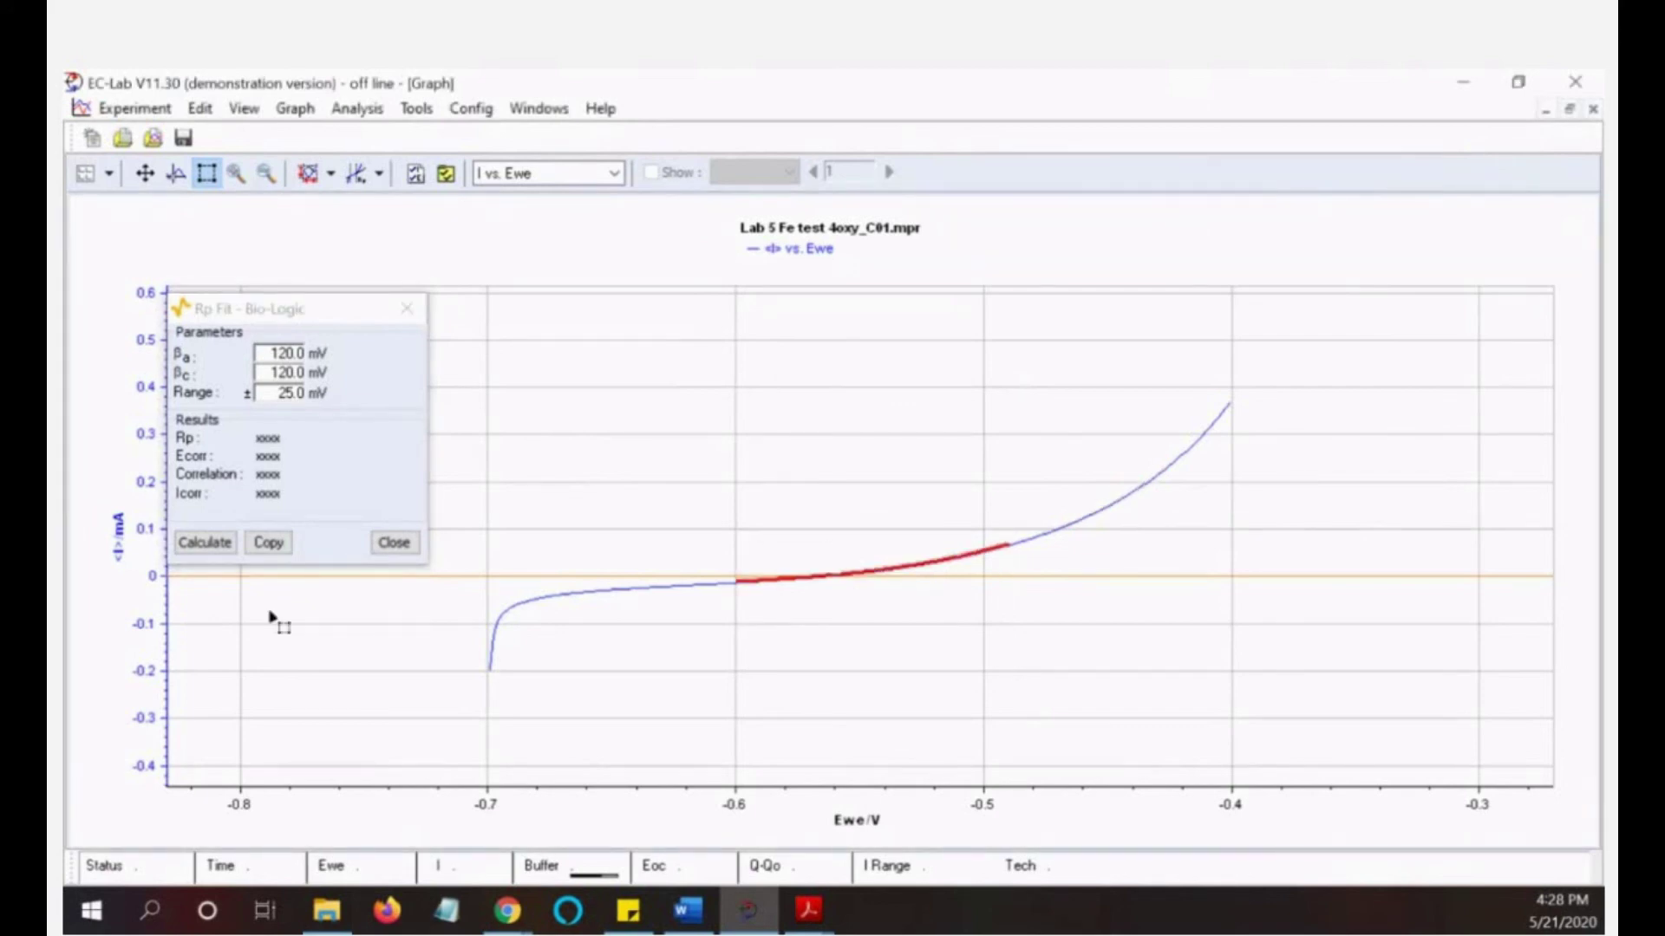
pyautogui.click(205, 543)
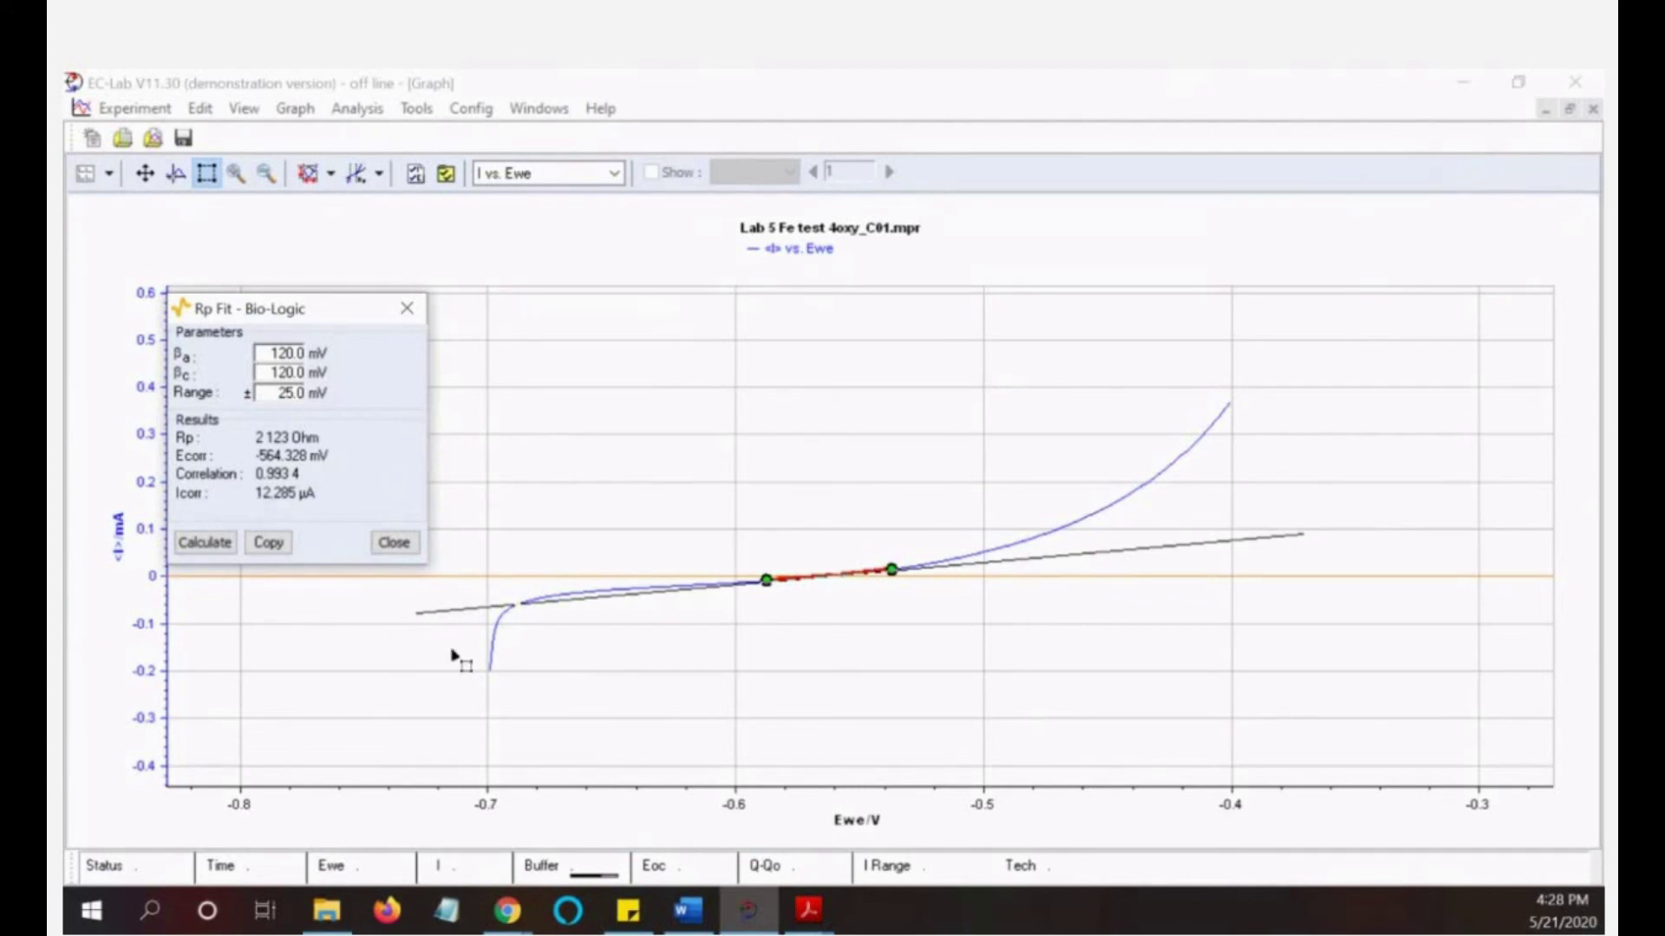
pyautogui.press('Tab')
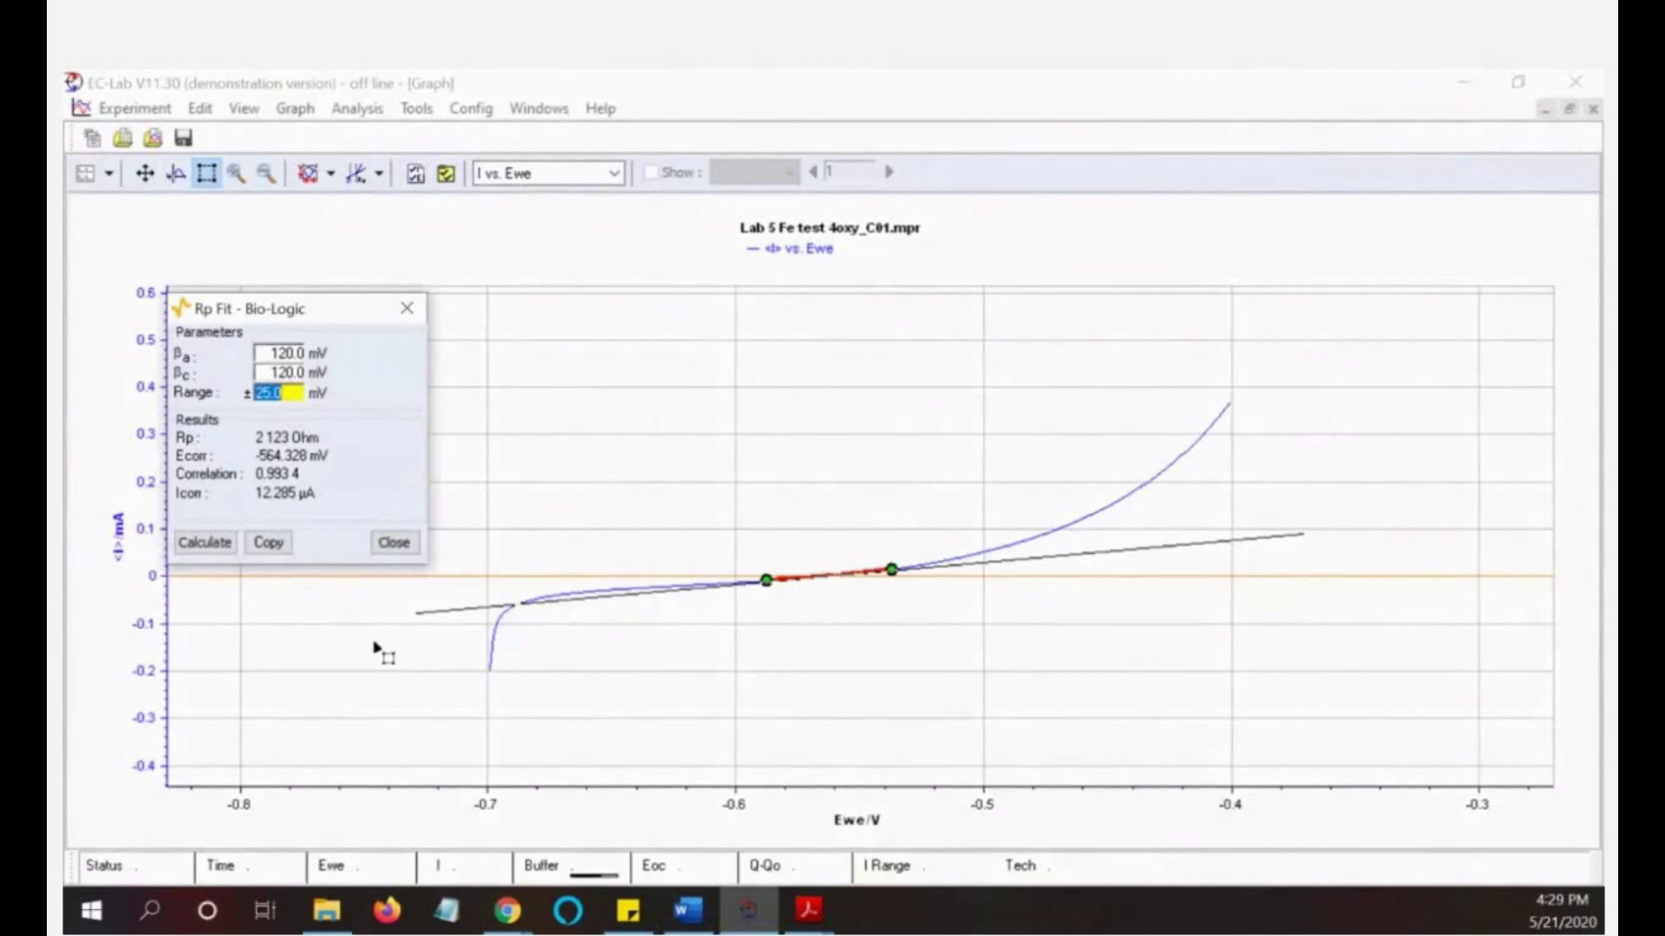